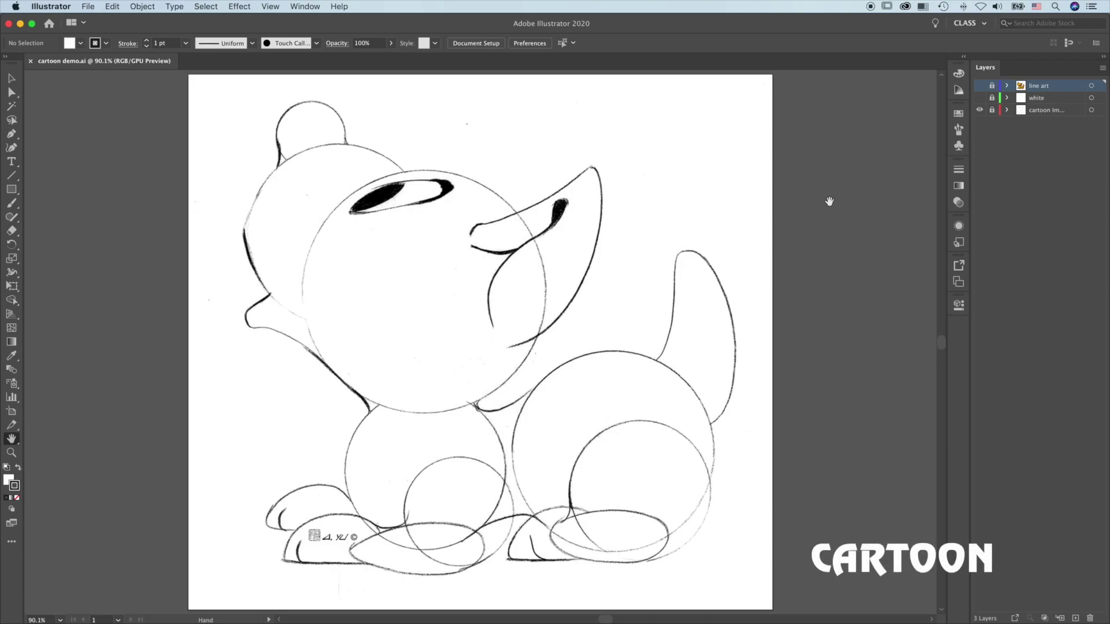
# Step: Show the white layer to fade the sketch, then add a top layer named 'head'
pyautogui.click(980, 98)
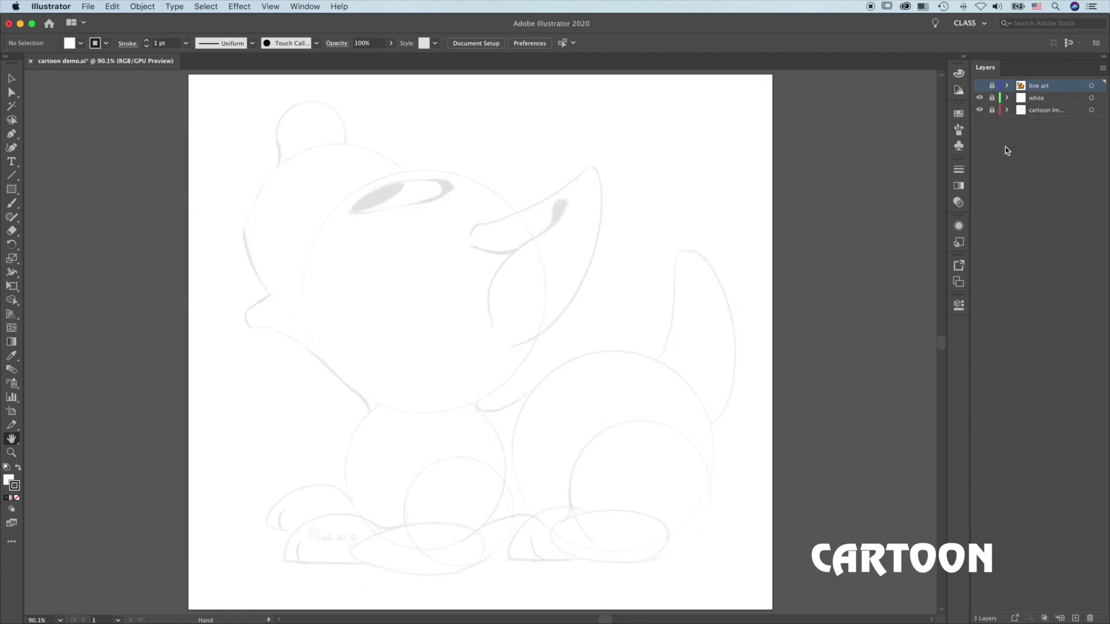
pyautogui.click(1075, 618)
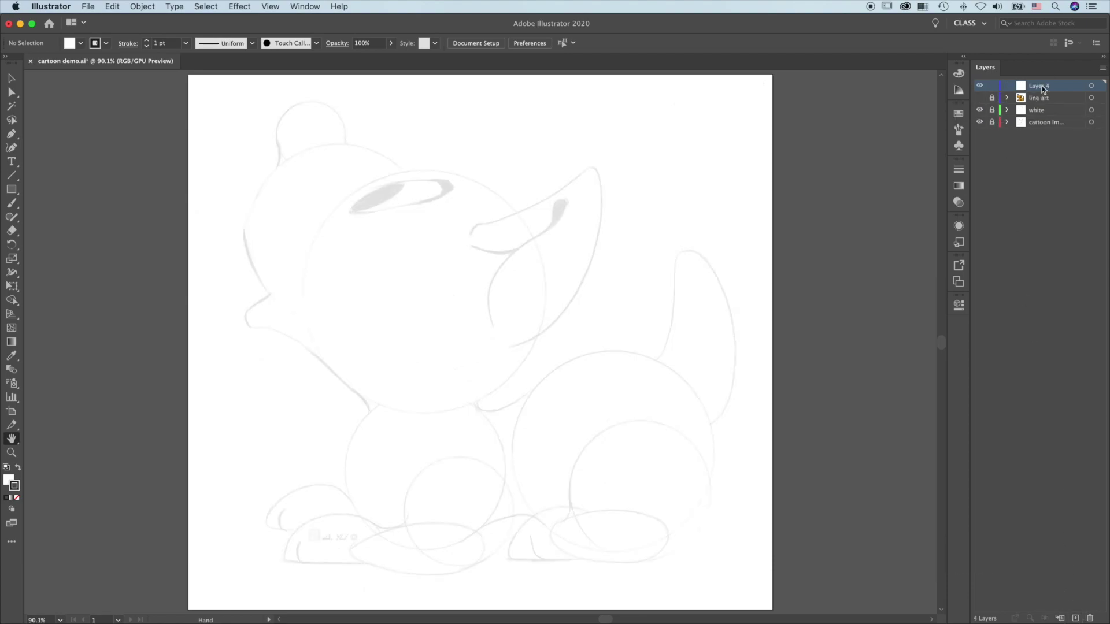
pyautogui.doubleClick(1038, 85)
pyautogui.write('head')
pyautogui.press('Return')
pyautogui.press('l')
# Step: Draw a small ellipse above the sketch's head with the fill swapped in and no stroke
pyautogui.moveTo(408, 152); pyautogui.dragTo(417, 158)
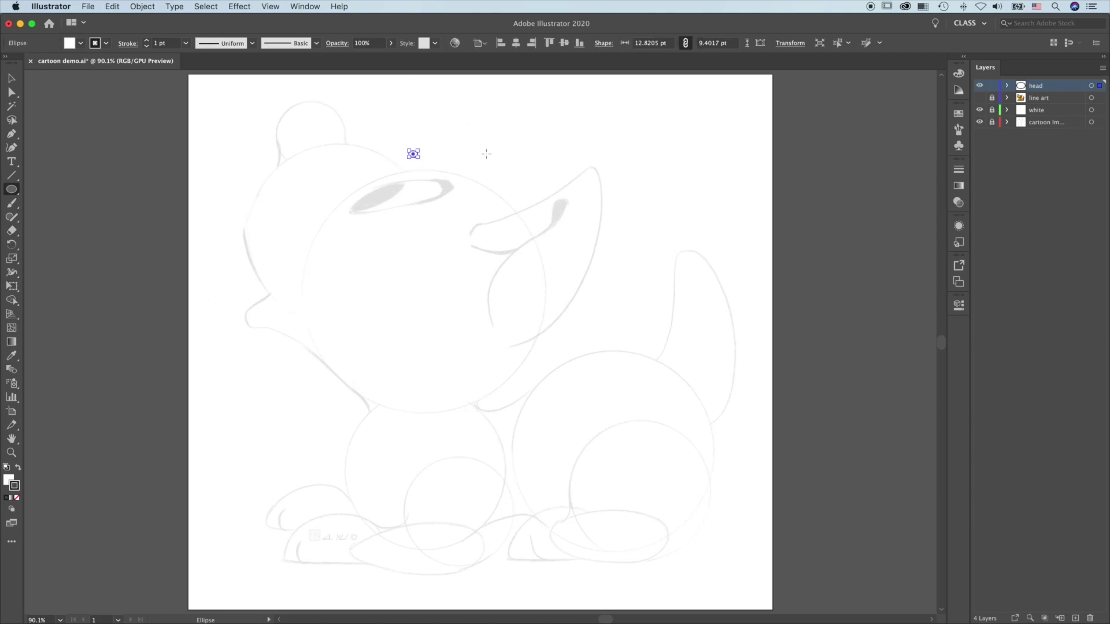
pyautogui.press('super+equal')
pyautogui.press('super+equal')
pyautogui.press('super+equal')
pyautogui.press('super+equal')
pyautogui.press('super+equal')
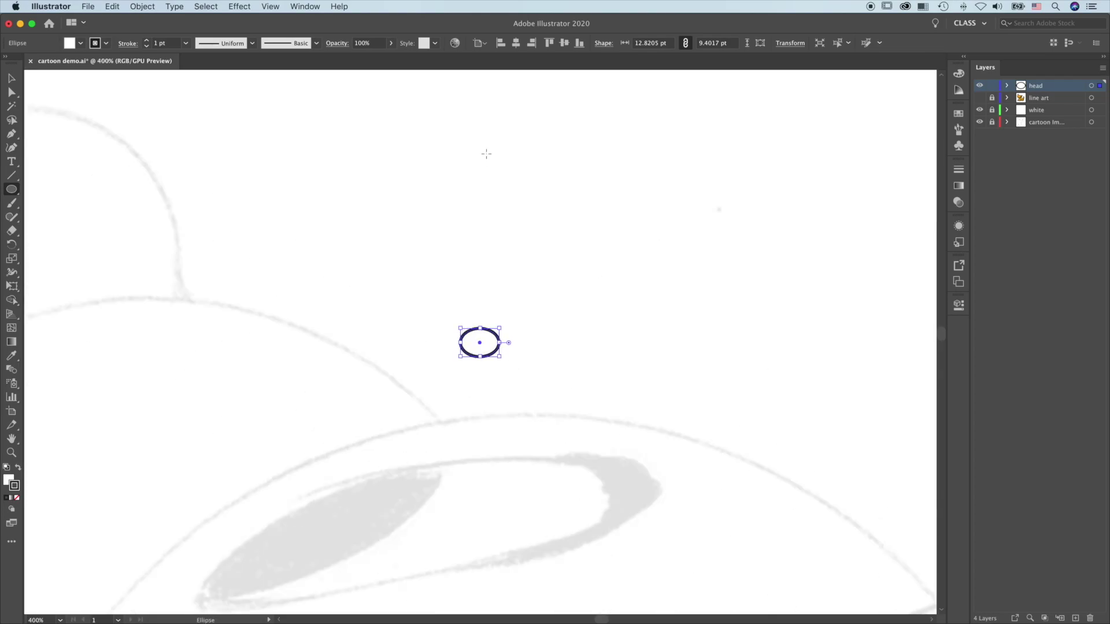
pyautogui.click(20, 470)
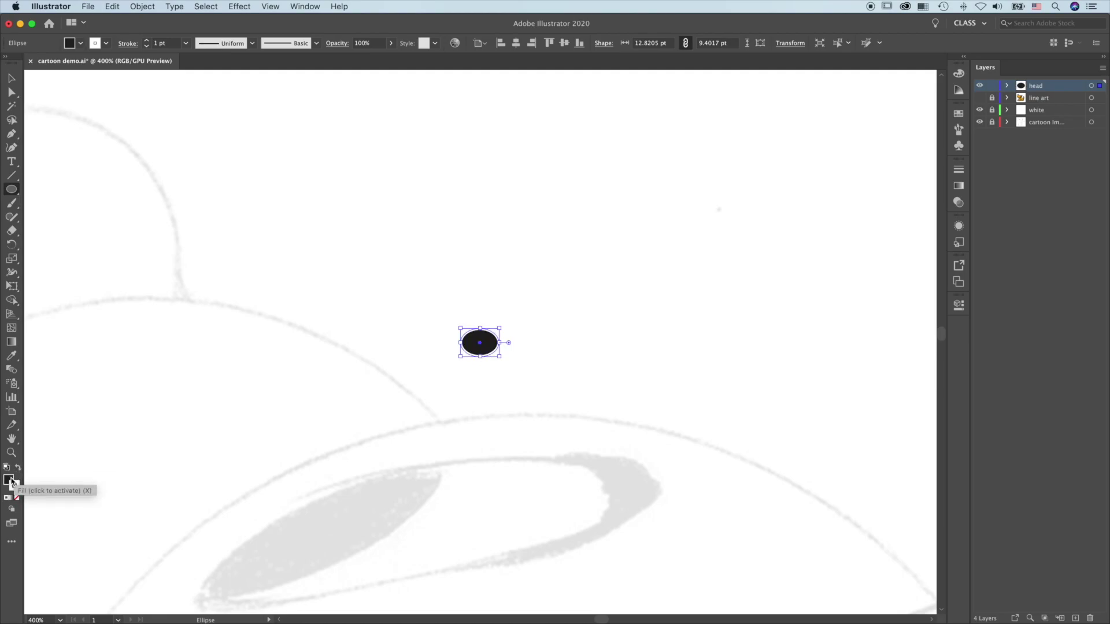
pyautogui.click(16, 498)
# Step: Fill the ellipse with Grayscale K 100% black and flatten it to about 5.1 pt tall
pyautogui.press('x')
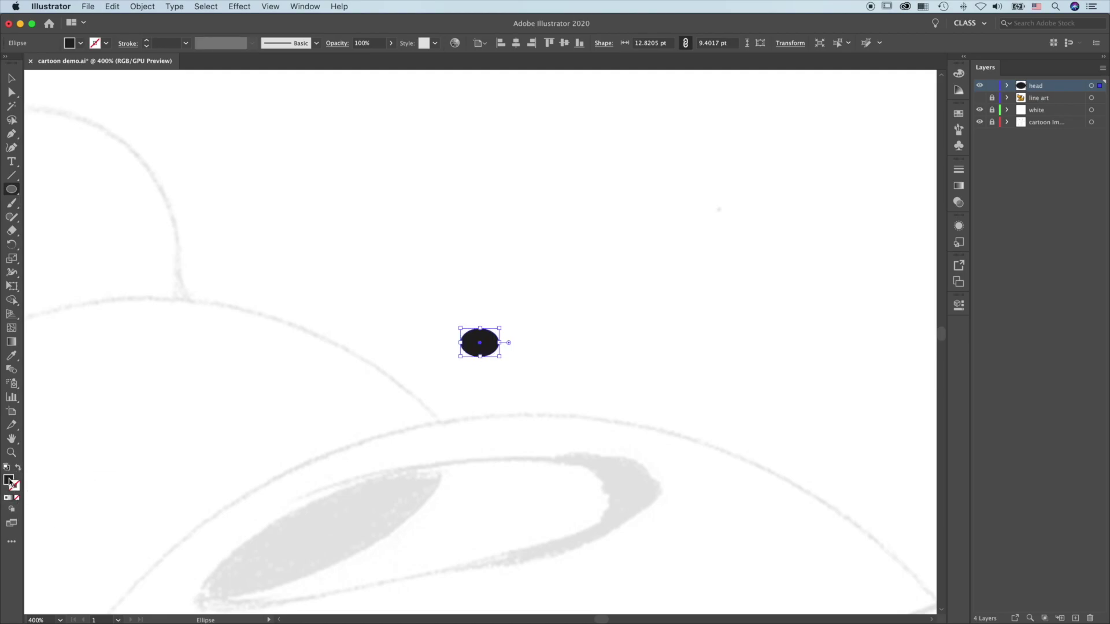
pyautogui.click(959, 74)
pyautogui.click(940, 69)
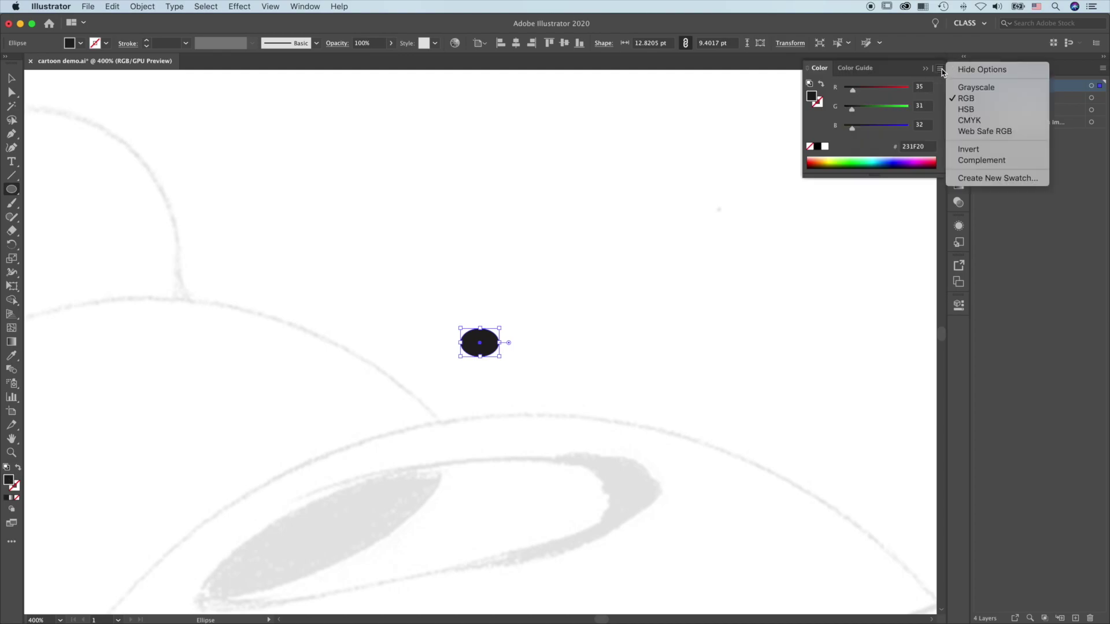
pyautogui.click(967, 89)
pyautogui.moveTo(902, 94); pyautogui.dragTo(919, 92)
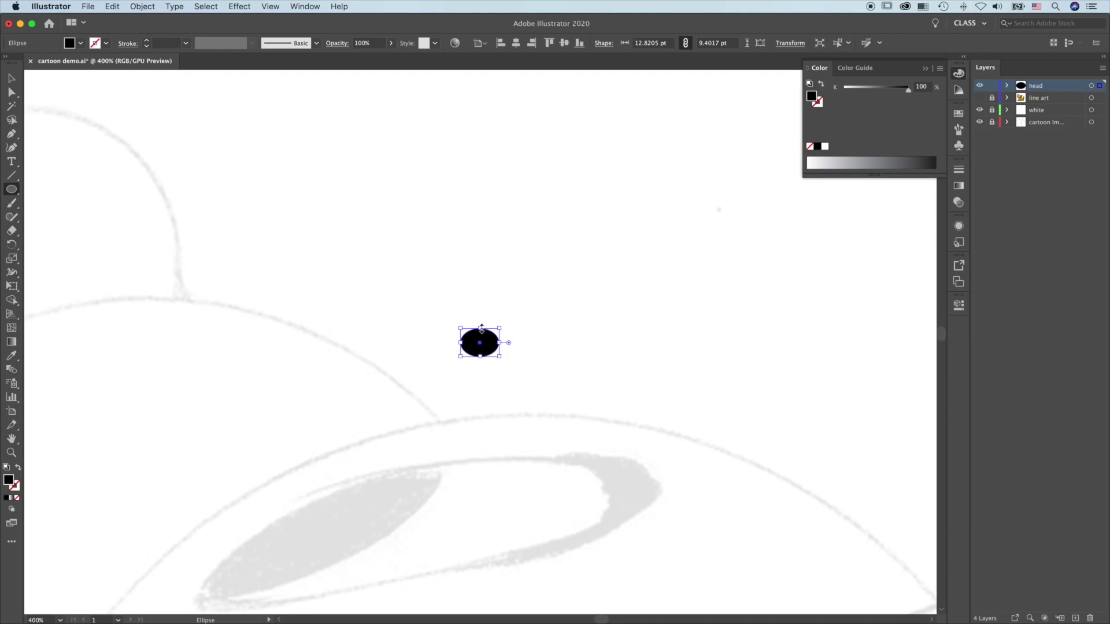
pyautogui.moveTo(480, 330)
pyautogui.mouseDown()
pyautogui.moveTo(480, 311)
pyautogui.moveTo(480, 344)
pyautogui.mouseUp()
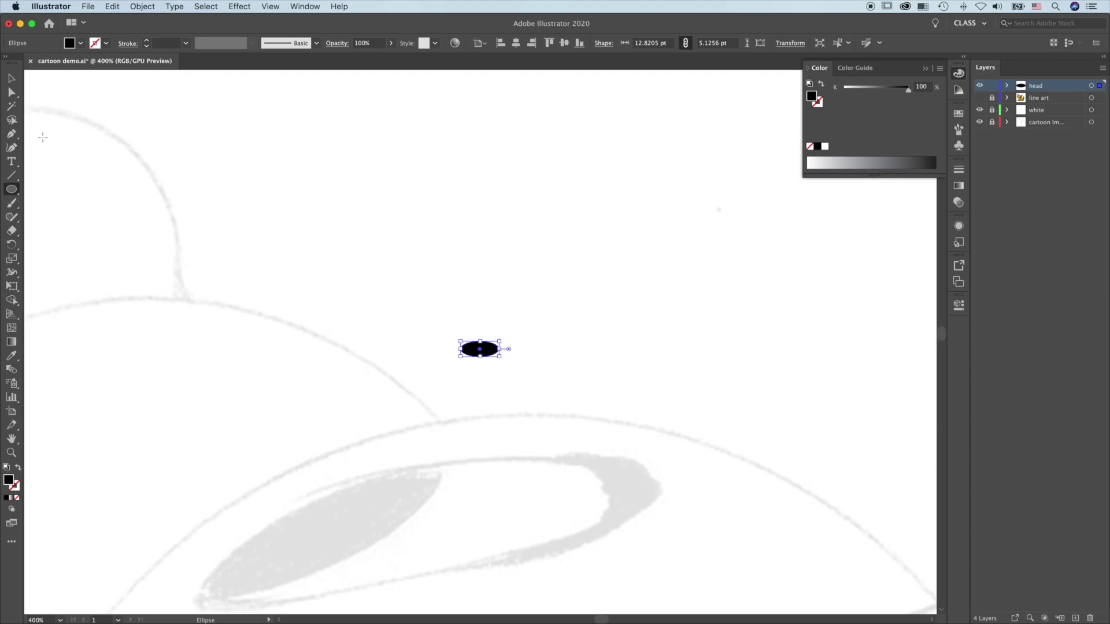
pyautogui.moveTo(11, 133); pyautogui.dragTo(56, 179)
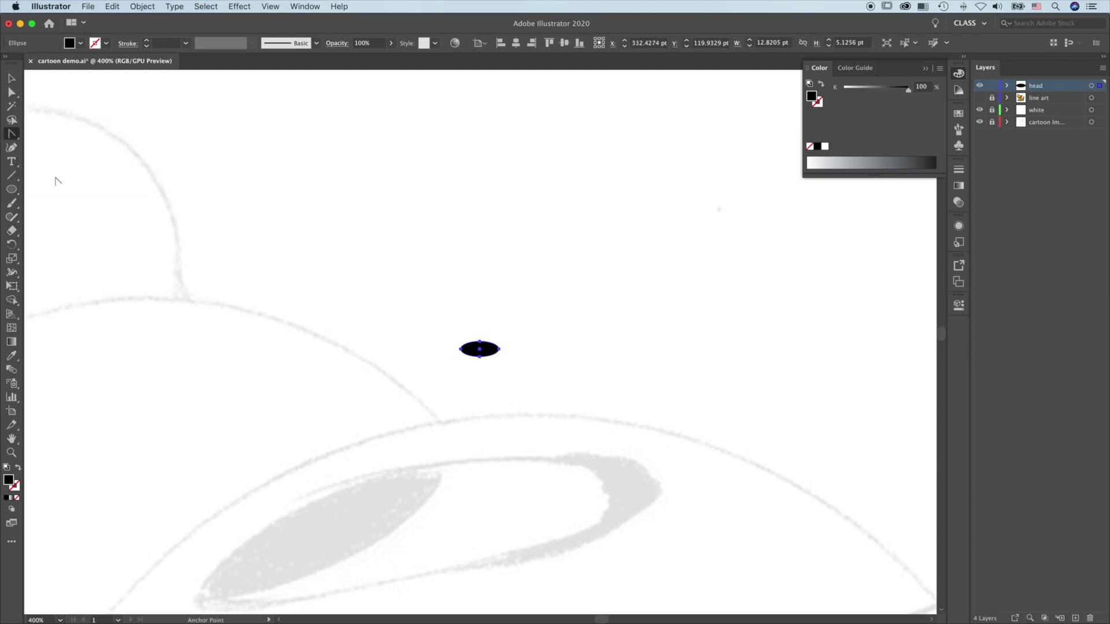
# Step: Convert the oval's left and right anchors into sharp corners
pyautogui.click(461, 349)
pyautogui.click(498, 350)
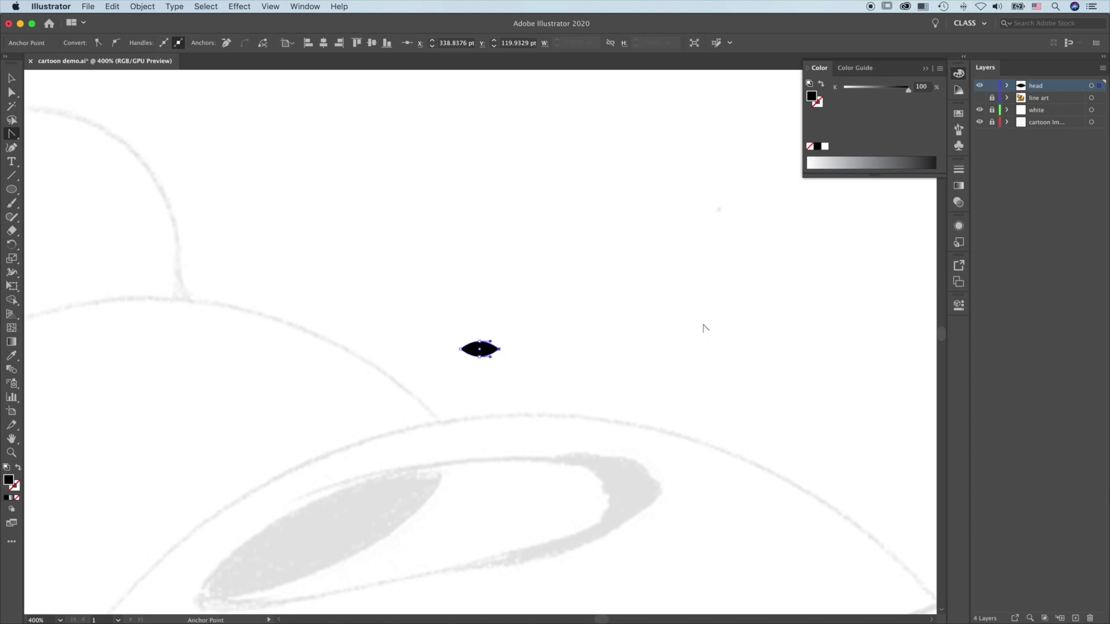
pyautogui.click(959, 132)
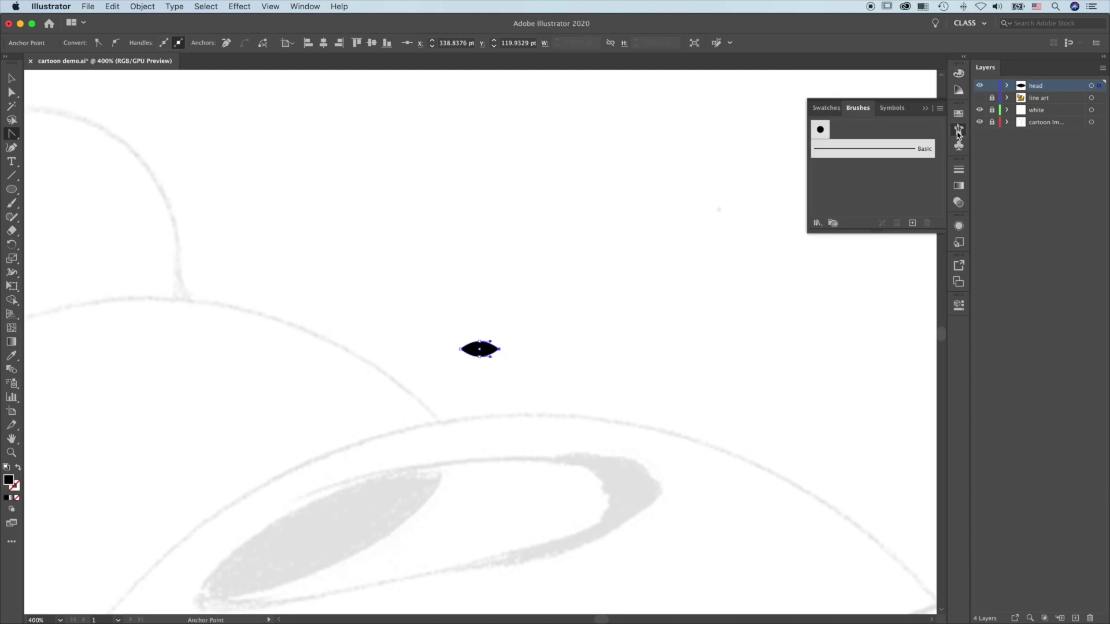
# Step: Make the almond shape into Art Brush 1 with Pressure width at 1% minimum and Tints colorization
pyautogui.click(913, 222)
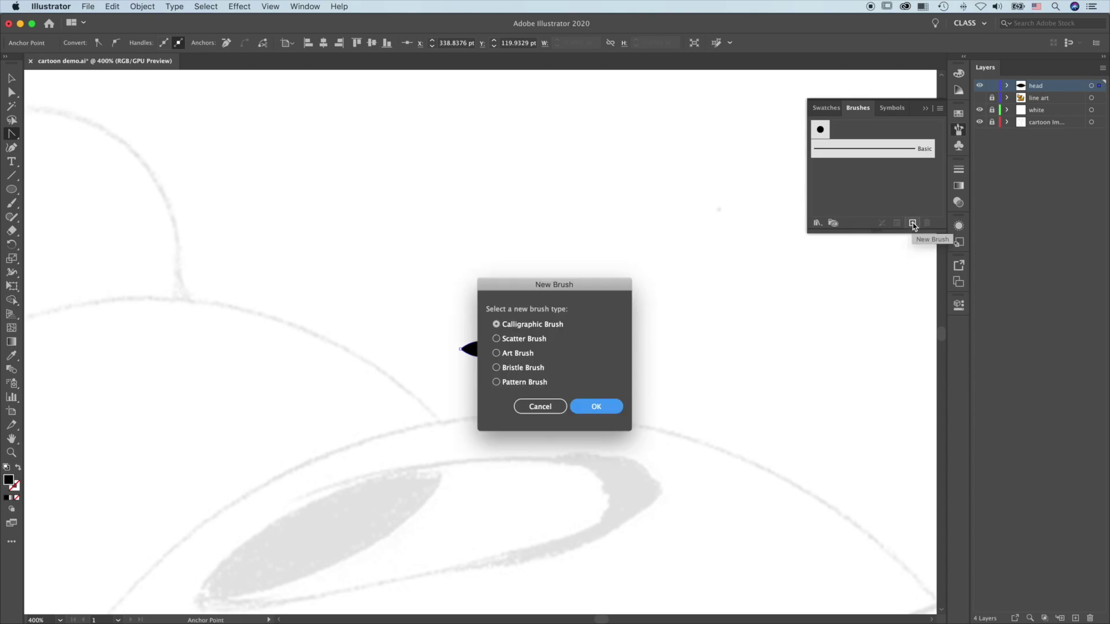
pyautogui.click(498, 353)
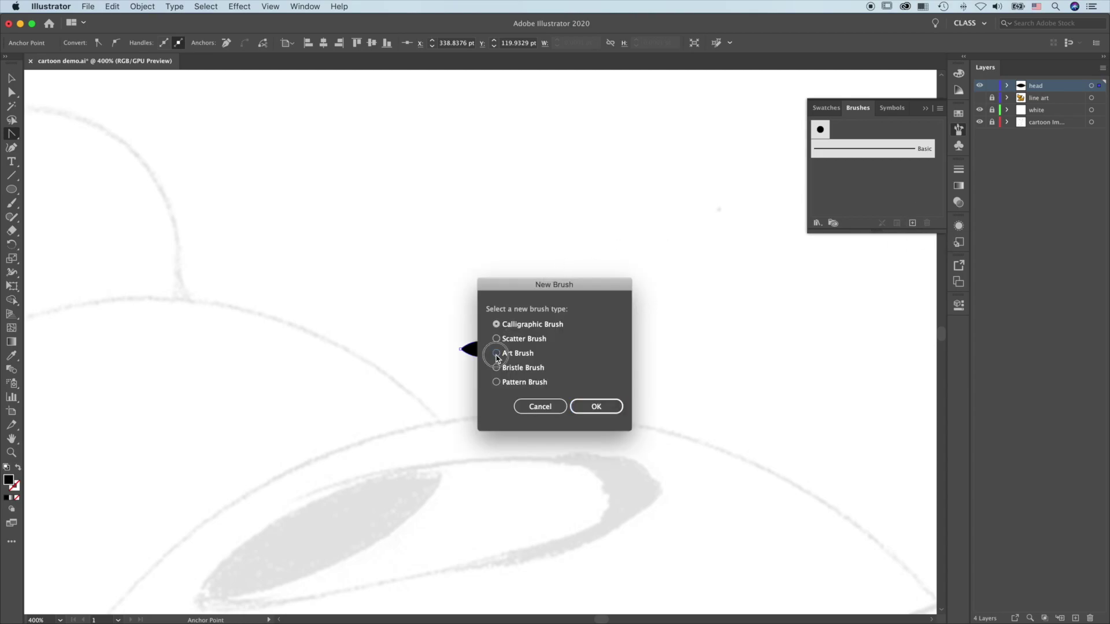
pyautogui.click(592, 406)
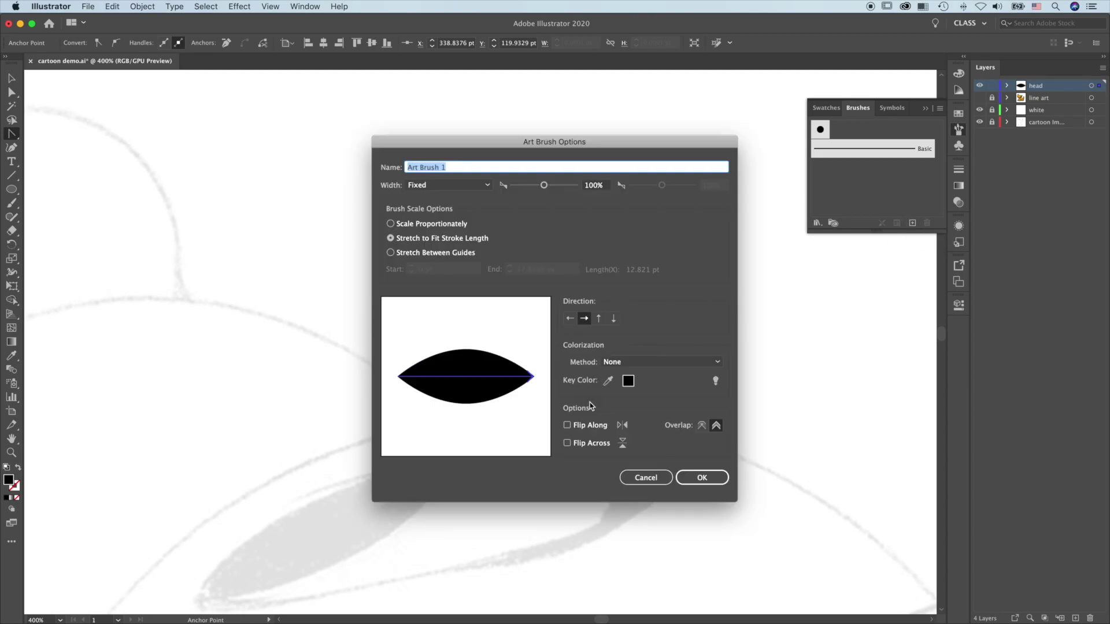
pyautogui.click(444, 186)
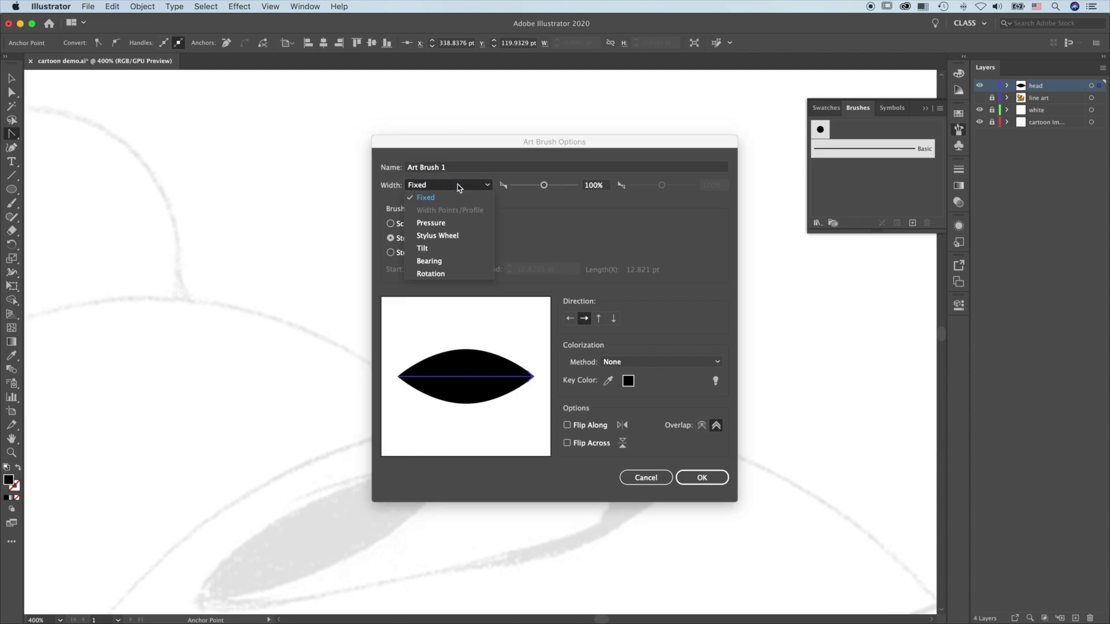
pyautogui.click(436, 225)
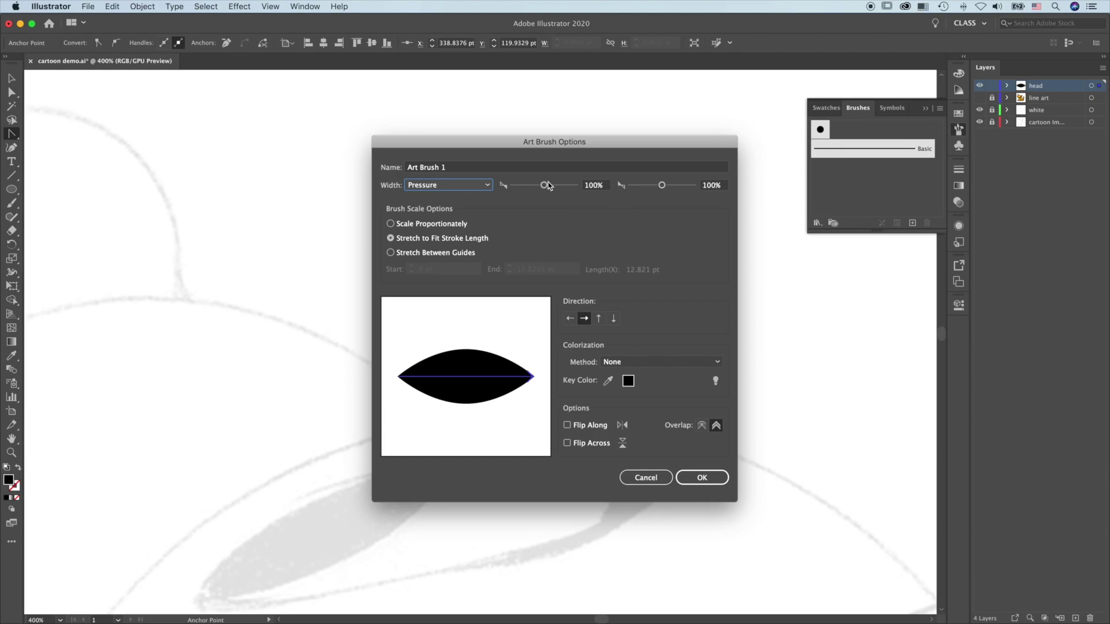
pyautogui.moveTo(544, 187); pyautogui.dragTo(512, 187)
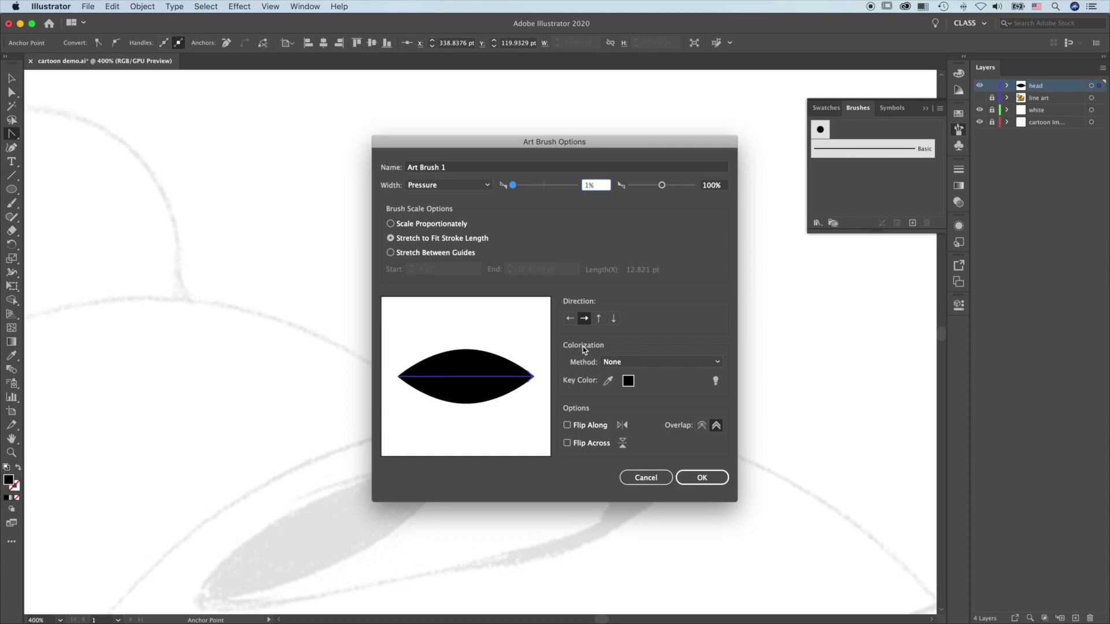
pyautogui.click(710, 363)
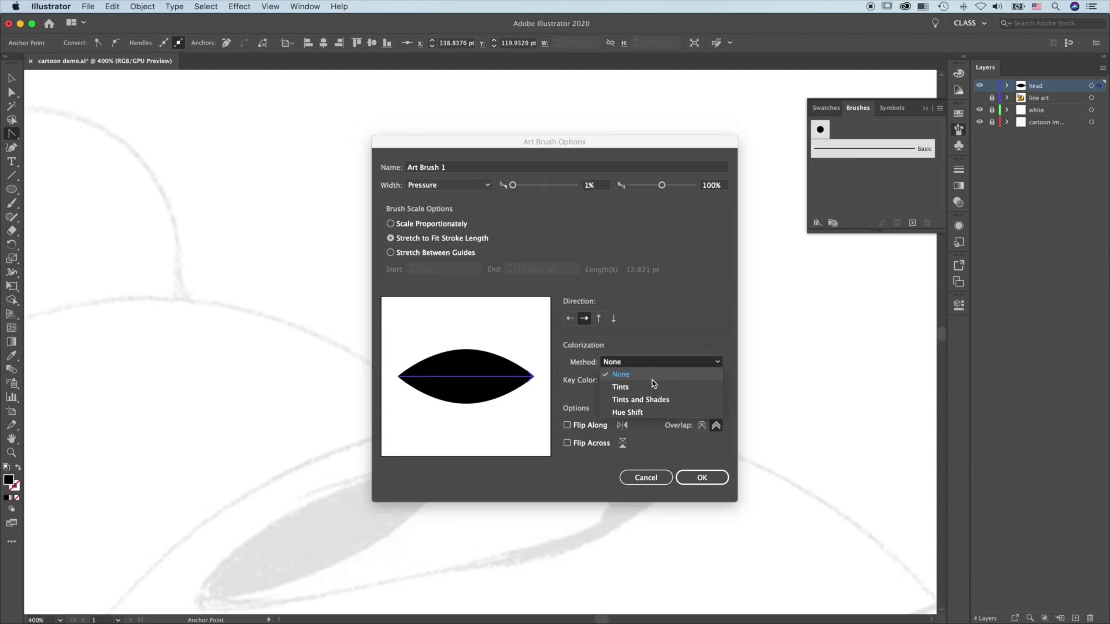
pyautogui.click(627, 389)
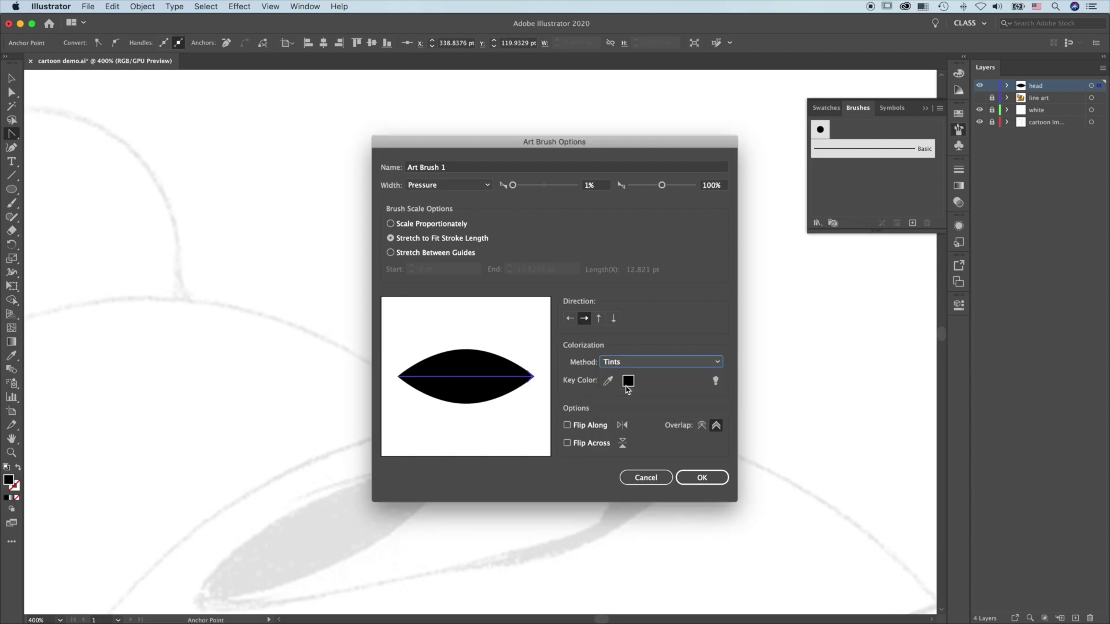
pyautogui.click(699, 479)
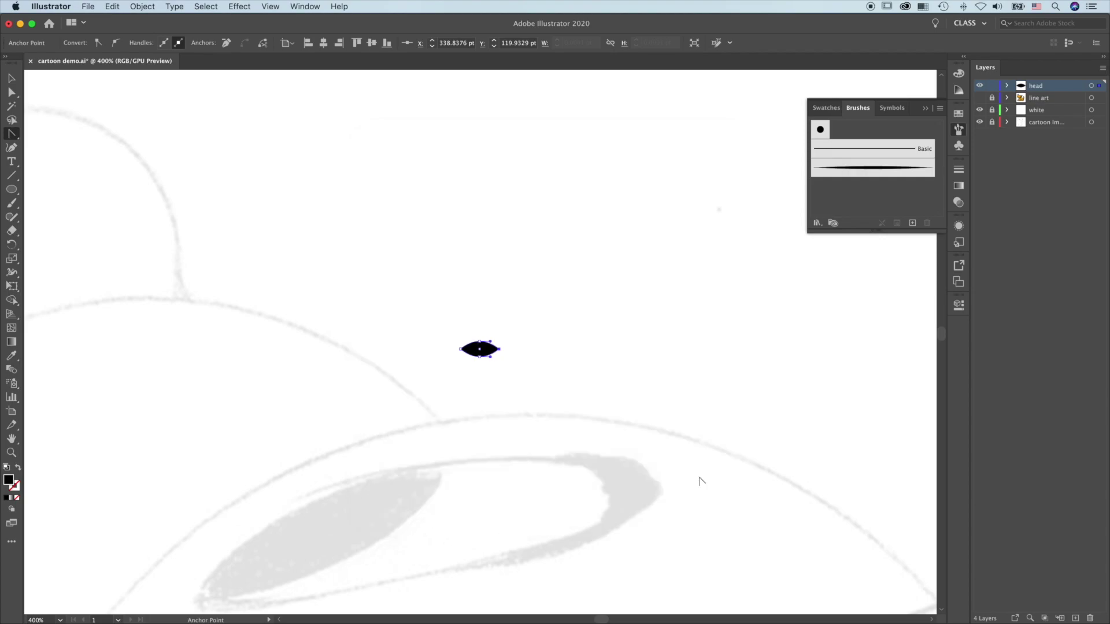
pyautogui.click(523, 365)
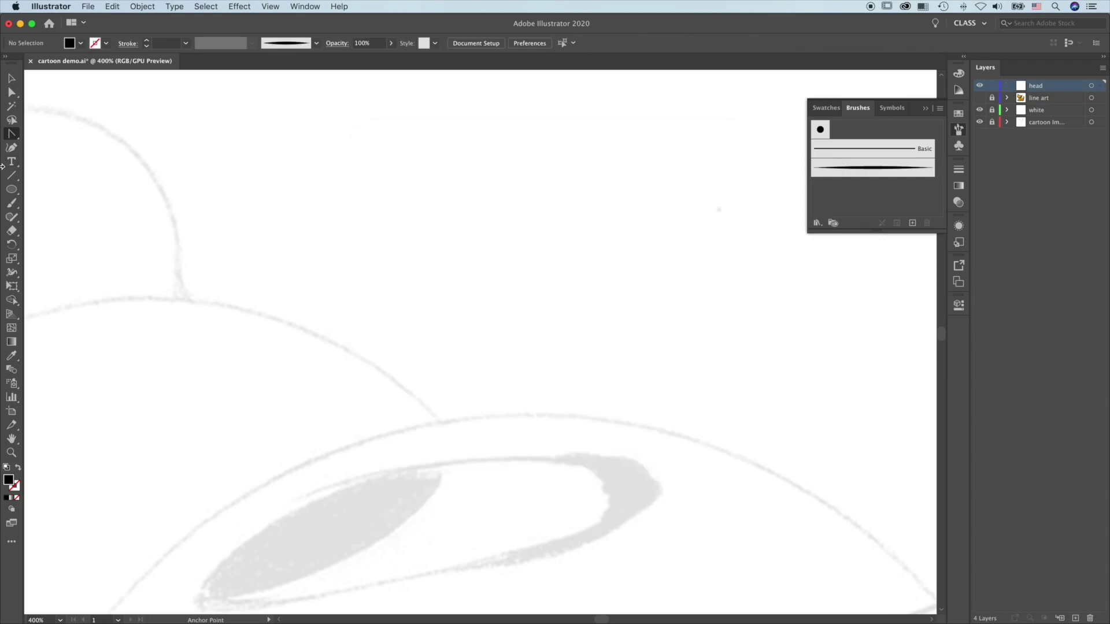
# Step: Set Paintbrush fidelity near Smooth, with Keep Selected and Edit Selected Paths within 12 px
pyautogui.doubleClick(12, 203)
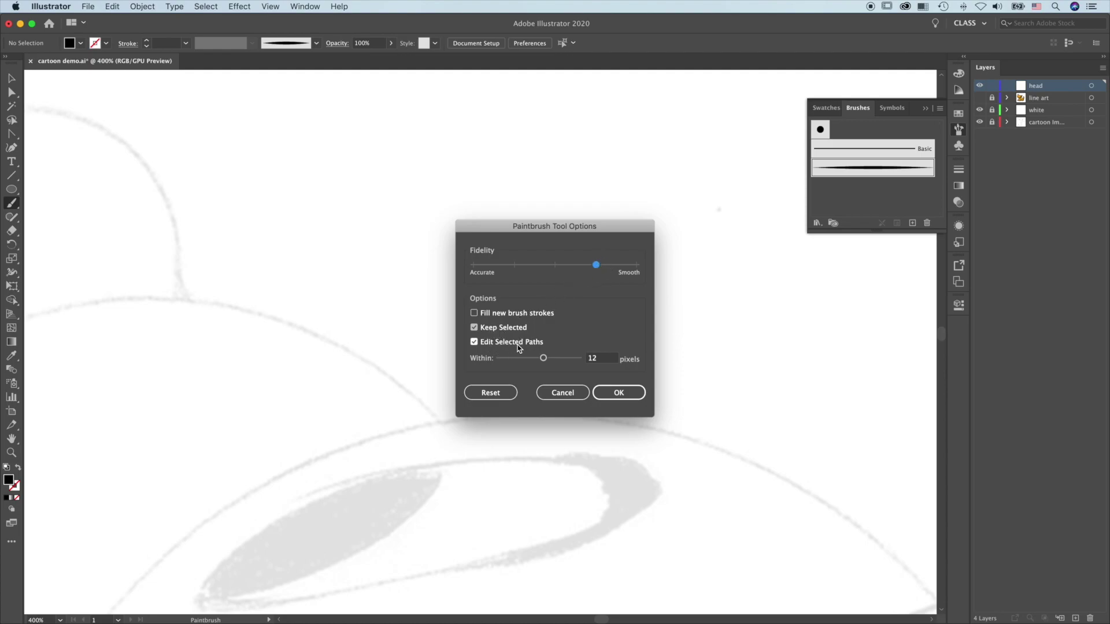
pyautogui.click(622, 393)
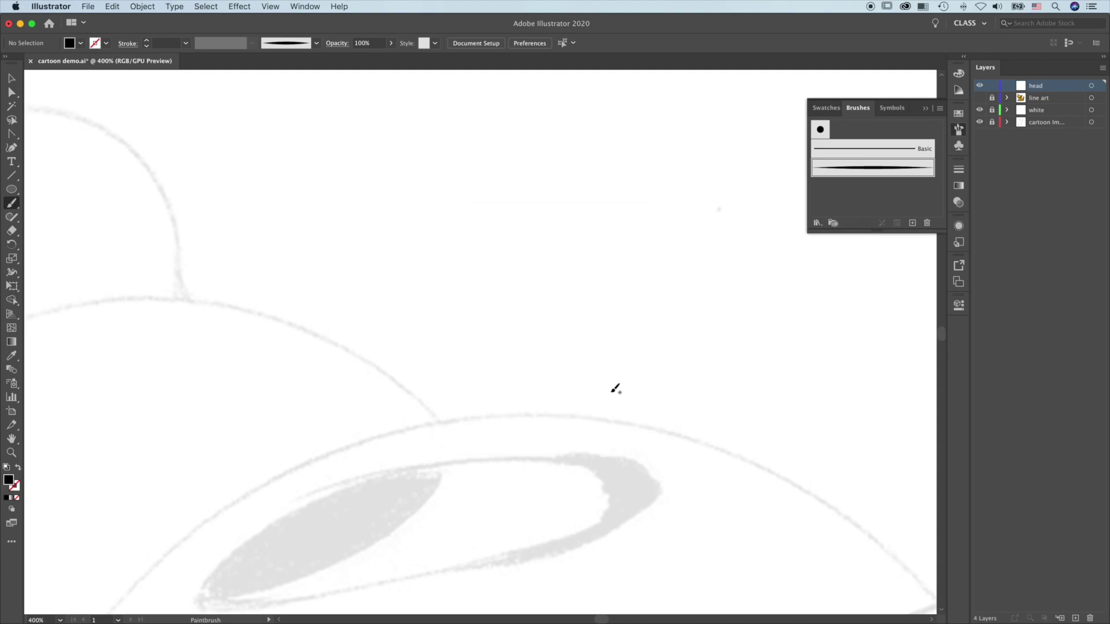
# Step: Brush a tapered stroke over the head-top outline and redraw its left side along the sketch's corner
pyautogui.moveTo(285, 322)
pyautogui.mouseDown()
pyautogui.moveTo(733, 357)
pyautogui.moveTo(697, 336)
pyautogui.mouseUp()
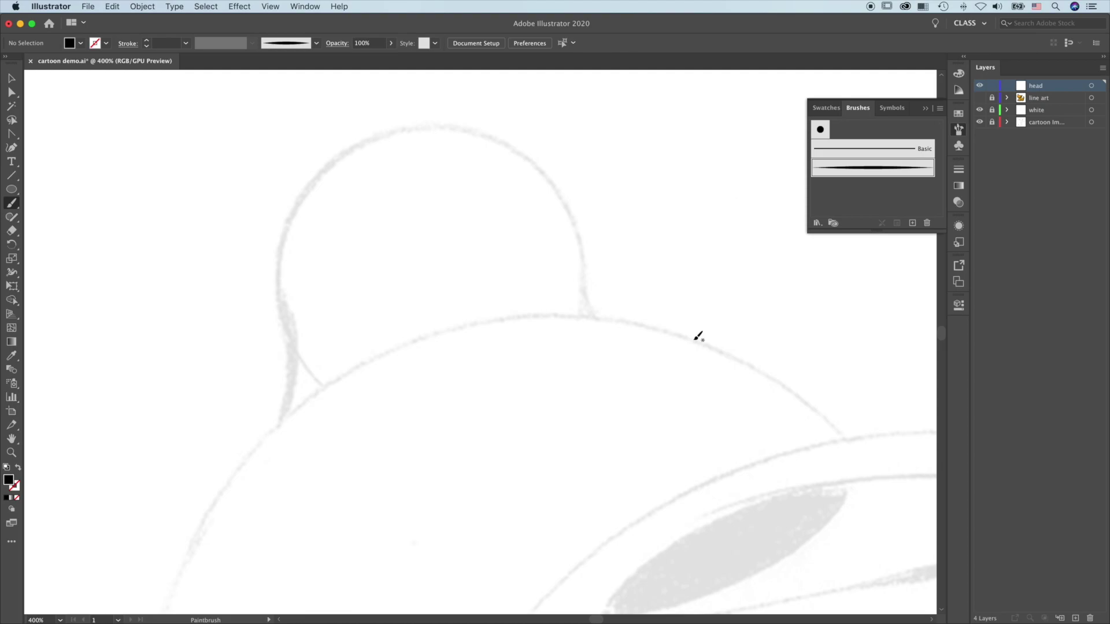
pyautogui.moveTo(258, 442)
pyautogui.mouseDown()
pyautogui.moveTo(280, 421)
pyautogui.moveTo(297, 189)
pyautogui.moveTo(421, 117)
pyautogui.moveTo(524, 140)
pyautogui.moveTo(585, 227)
pyautogui.moveTo(602, 308)
pyautogui.moveTo(681, 331)
pyautogui.mouseUp()
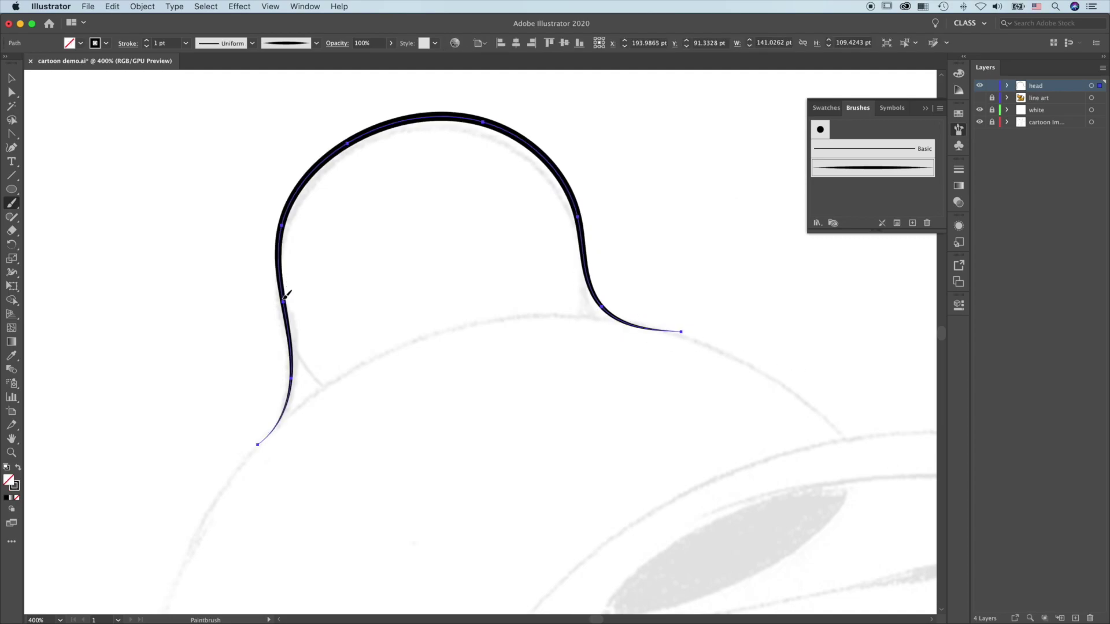
pyautogui.moveTo(286, 297)
pyautogui.mouseDown()
pyautogui.moveTo(284, 398)
pyautogui.moveTo(176, 587)
pyautogui.mouseUp()
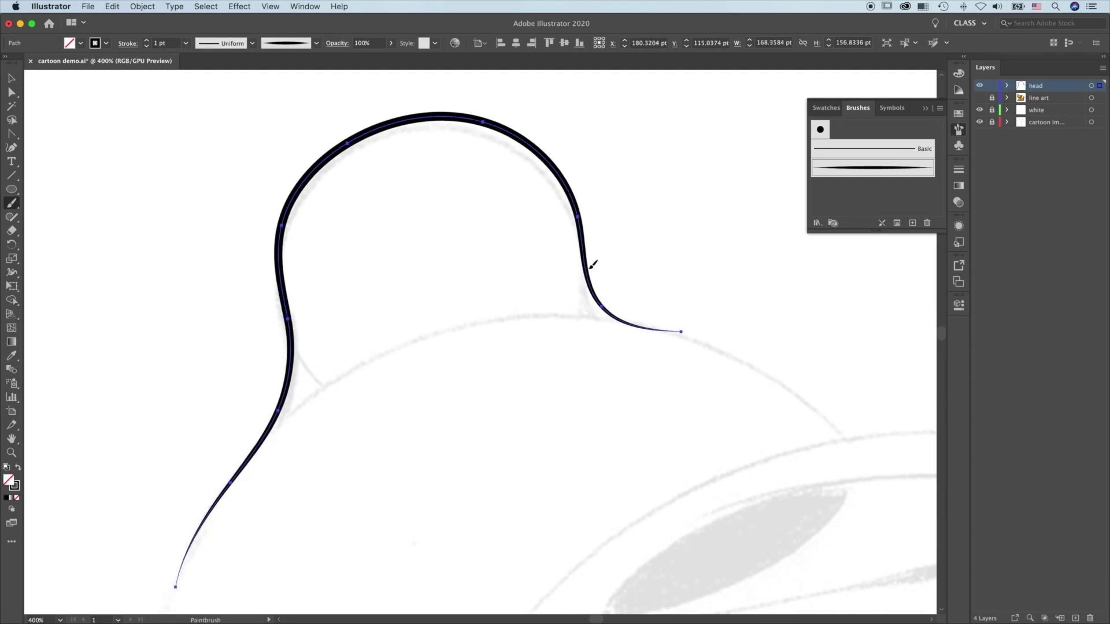
pyautogui.moveTo(591, 266)
pyautogui.mouseDown()
pyautogui.moveTo(596, 296)
pyautogui.moveTo(616, 314)
pyautogui.moveTo(744, 362)
pyautogui.moveTo(855, 446)
pyautogui.mouseUp()
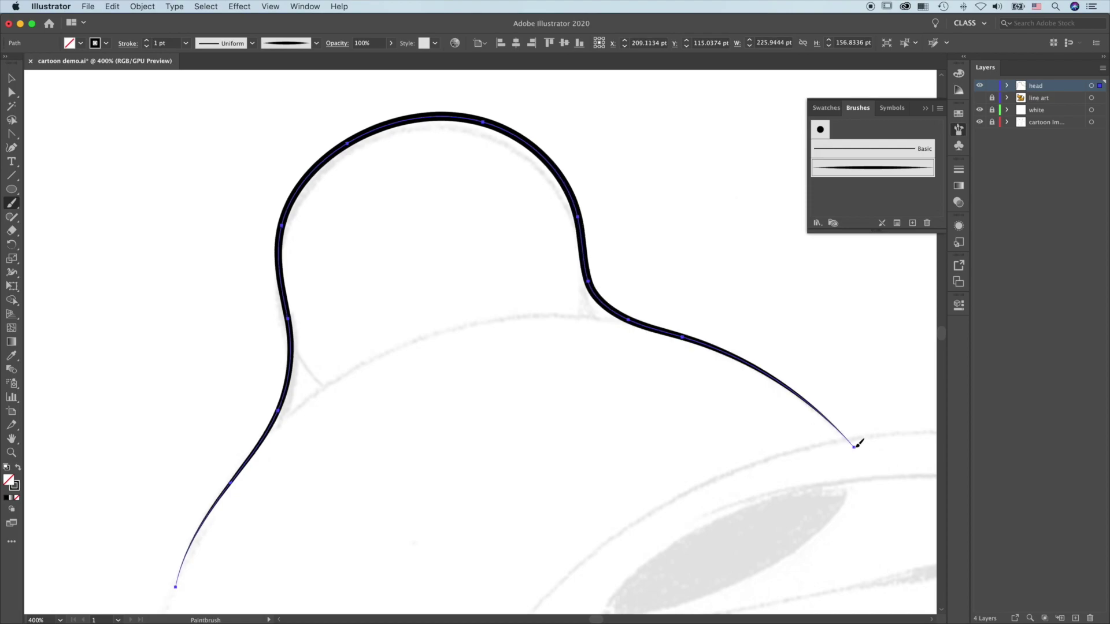
pyautogui.scroll(8, 471, 453)
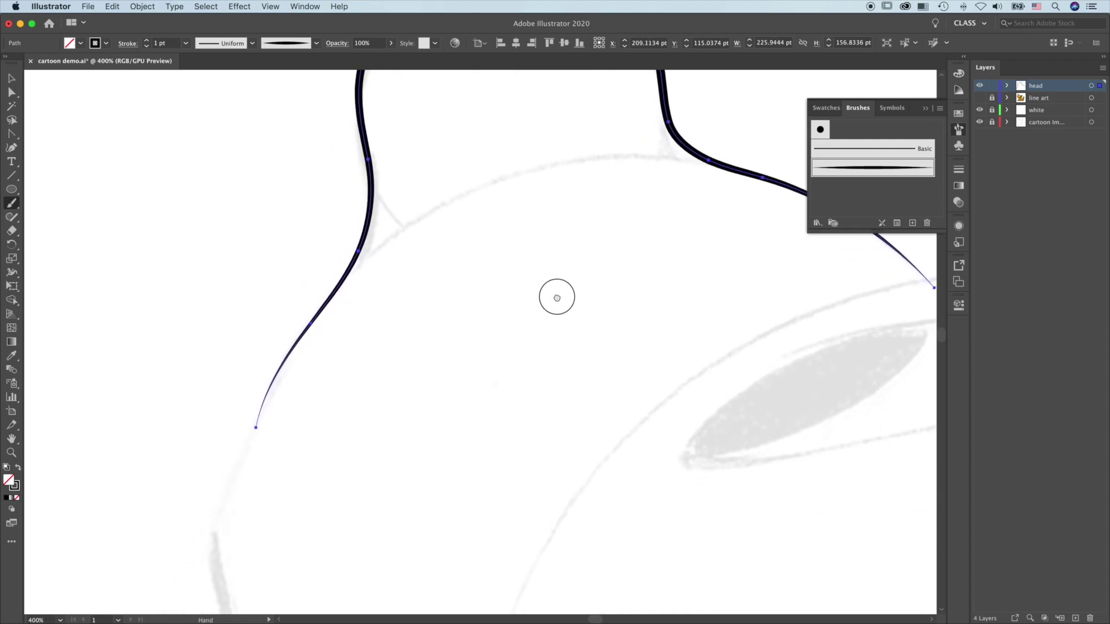
pyautogui.press('super')
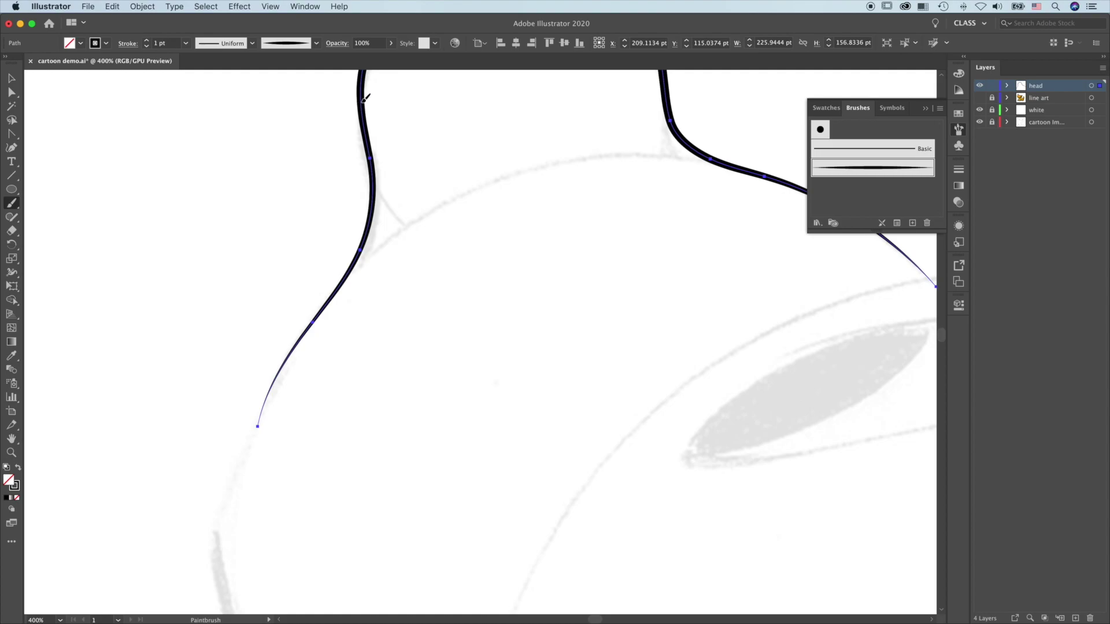
pyautogui.moveTo(363, 99)
pyautogui.mouseDown()
pyautogui.moveTo(371, 166)
pyautogui.moveTo(398, 227)
pyautogui.moveTo(294, 354)
pyautogui.moveTo(212, 537)
pyautogui.mouseUp()
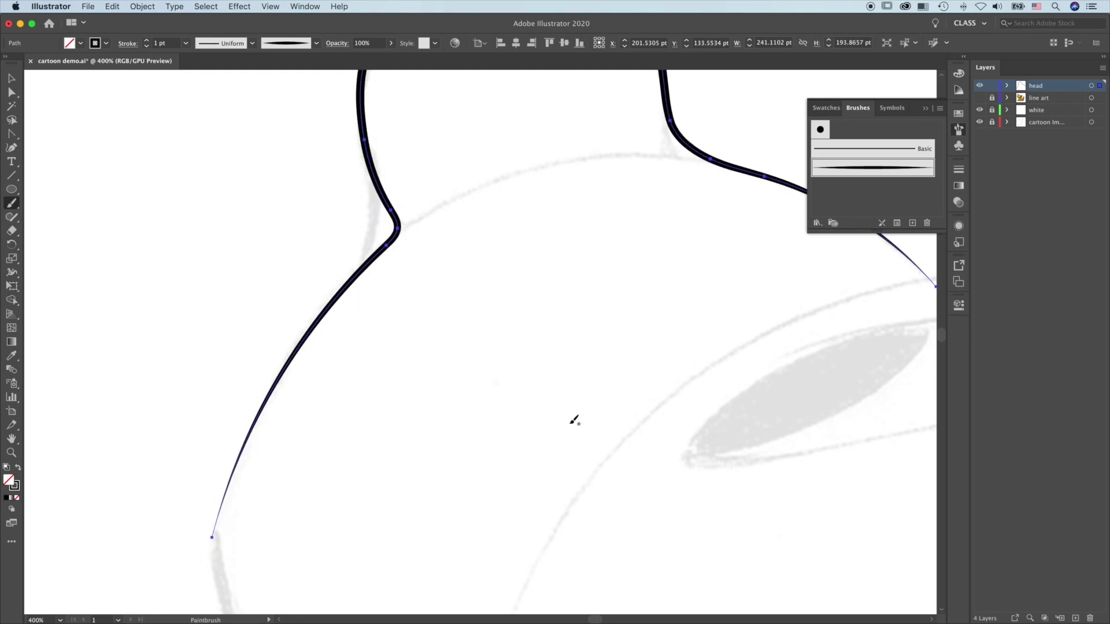
pyautogui.moveTo(676, 255); pyautogui.dragTo(573, 414)
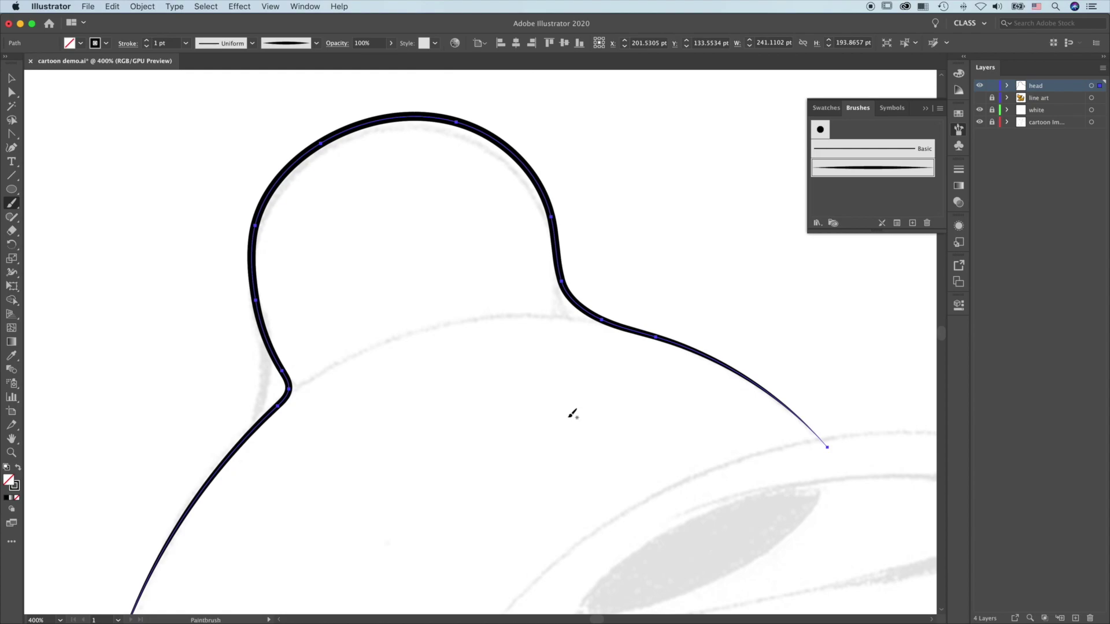
pyautogui.press('super+shift+a')
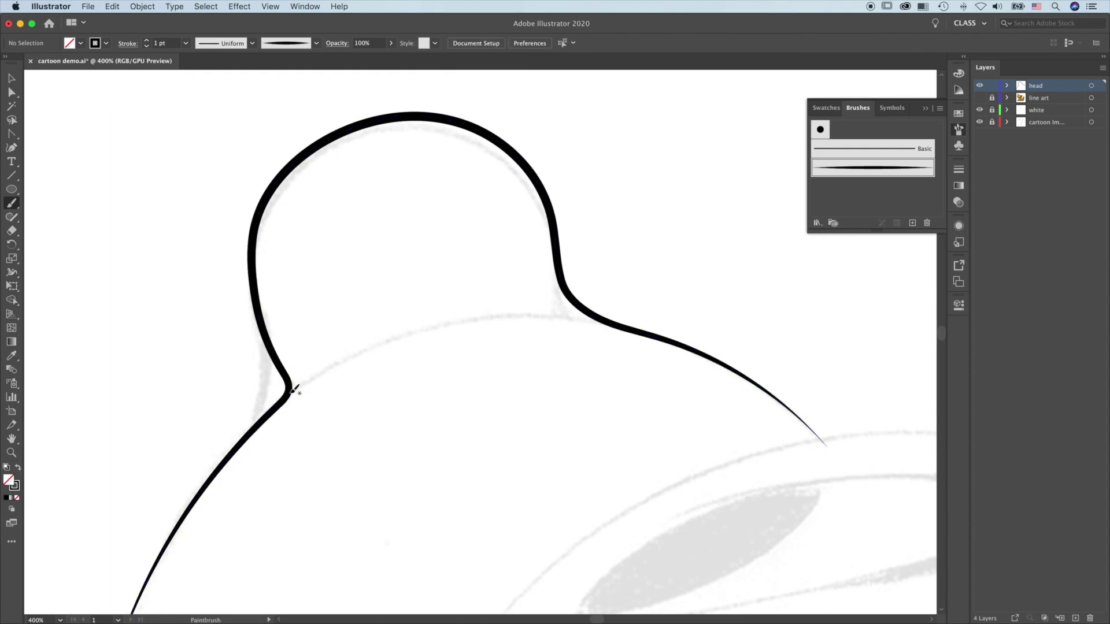
# Step: Brush the head's top arc and its left side curling into the snout toward the chin
pyautogui.moveTo(287, 398)
pyautogui.mouseDown()
pyautogui.moveTo(357, 352)
pyautogui.moveTo(468, 320)
pyautogui.moveTo(566, 312)
pyautogui.mouseUp()
pyautogui.press('super+minus')
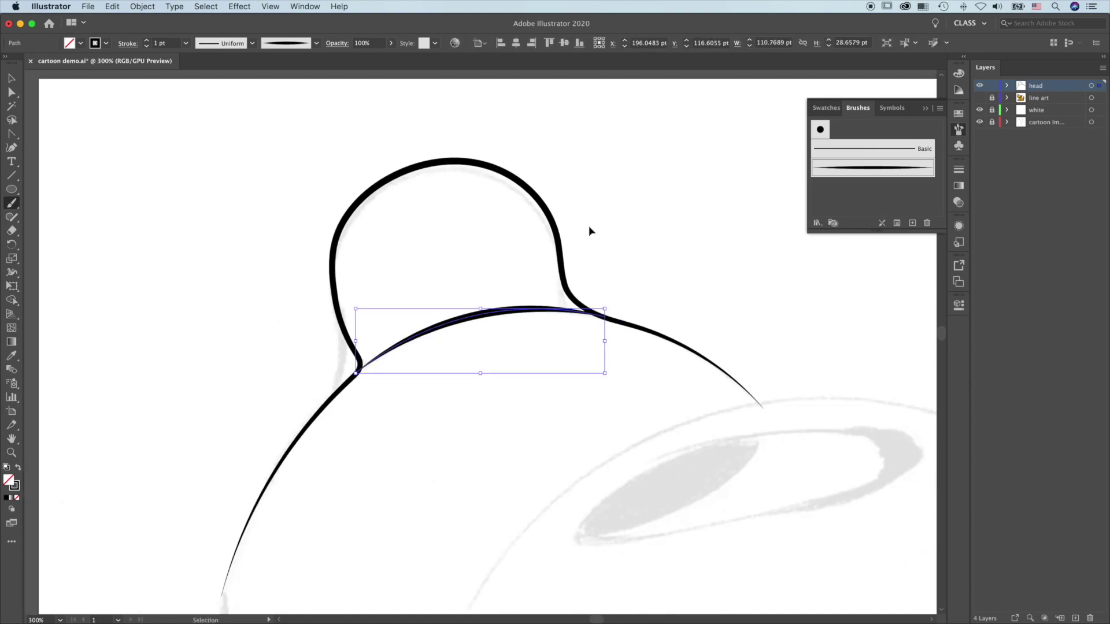
pyautogui.scroll(-5, 669, 335)
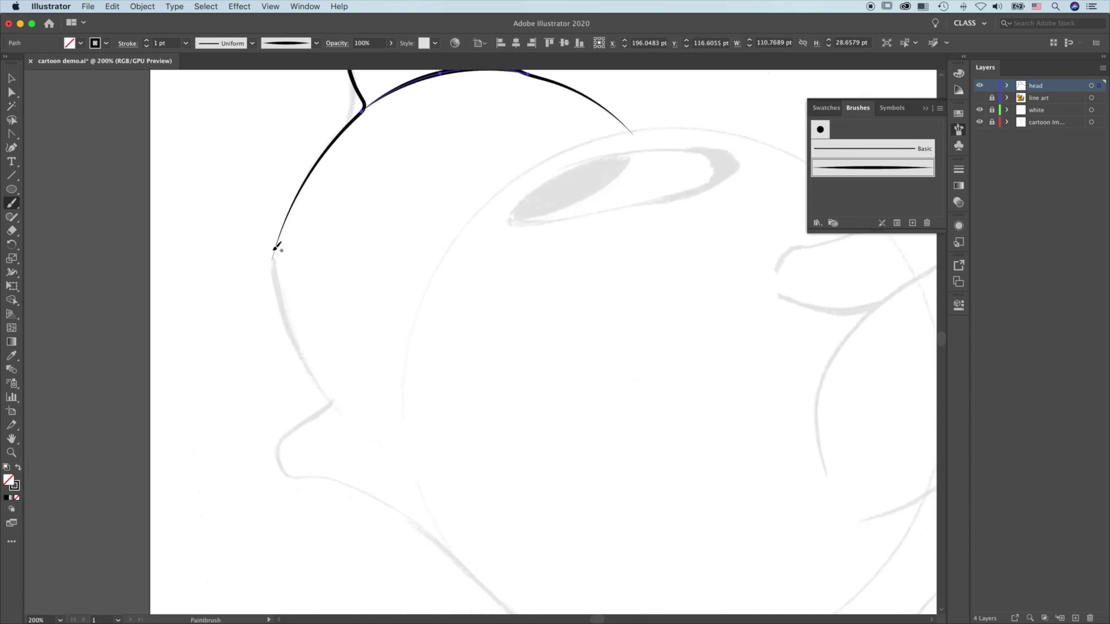
pyautogui.moveTo(281, 231)
pyautogui.mouseDown()
pyautogui.moveTo(282, 310)
pyautogui.moveTo(331, 403)
pyautogui.mouseUp()
pyautogui.hscroll(-3, 463, 312)
pyautogui.scroll(-3, 463, 312)
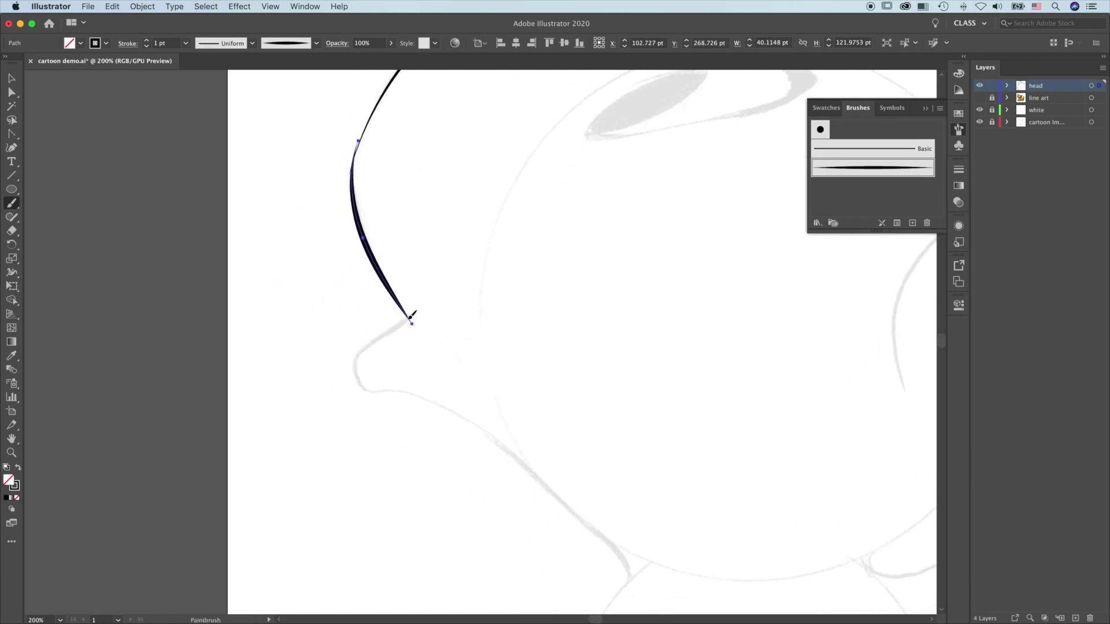
pyautogui.moveTo(408, 323)
pyautogui.mouseDown()
pyautogui.moveTo(359, 366)
pyautogui.moveTo(370, 388)
pyautogui.mouseUp()
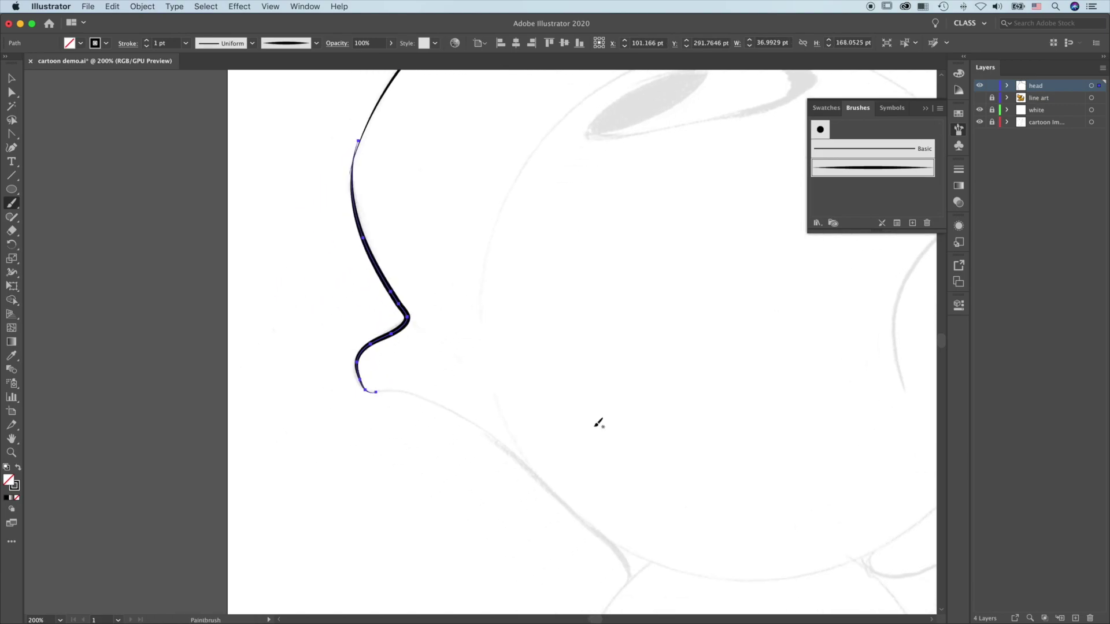
pyautogui.moveTo(597, 421)
pyautogui.mouseDown()
pyautogui.moveTo(515, 405)
pyautogui.moveTo(364, 293)
pyautogui.mouseUp()
pyautogui.moveTo(203, 269)
pyautogui.mouseDown()
pyautogui.moveTo(324, 315)
pyautogui.moveTo(411, 397)
pyautogui.moveTo(456, 453)
pyautogui.moveTo(449, 467)
pyautogui.mouseUp()
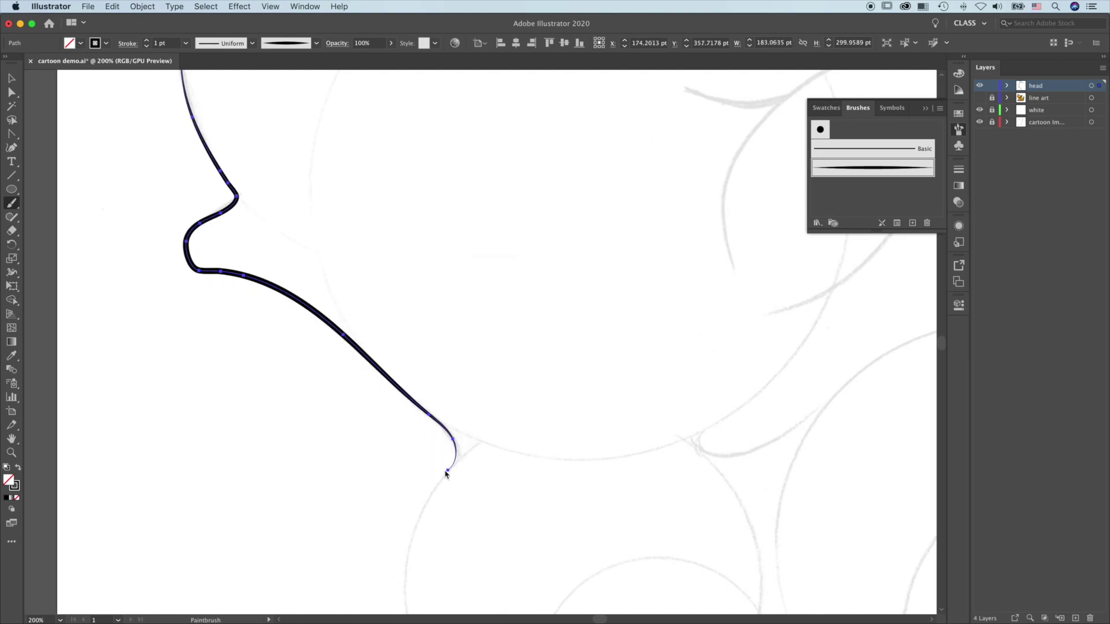
# Step: Brush the head's right side down to the jaw and the chin curve joining both sides
pyautogui.moveTo(757, 472); pyautogui.dragTo(510, 476)
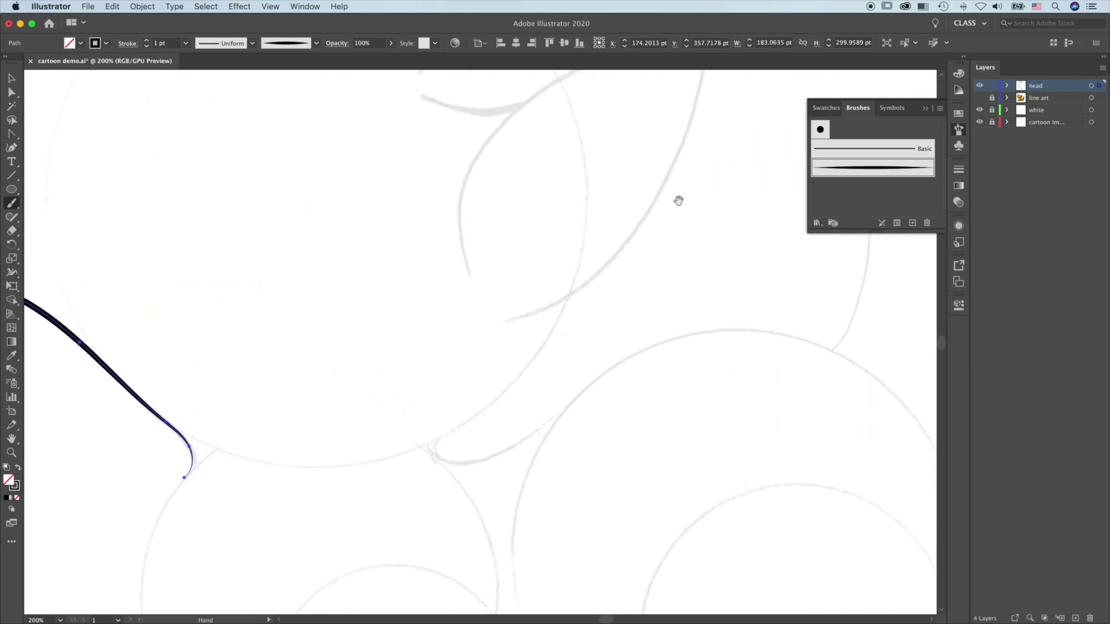
pyautogui.moveTo(676, 198); pyautogui.dragTo(752, 415)
pyautogui.moveTo(224, 224)
pyautogui.mouseDown()
pyautogui.moveTo(272, 191)
pyautogui.moveTo(386, 166)
pyautogui.moveTo(515, 191)
pyautogui.moveTo(622, 299)
pyautogui.moveTo(656, 471)
pyautogui.moveTo(619, 600)
pyautogui.mouseUp()
pyautogui.moveTo(671, 535)
pyautogui.mouseDown()
pyautogui.moveTo(757, 498)
pyautogui.moveTo(815, 240)
pyautogui.mouseUp()
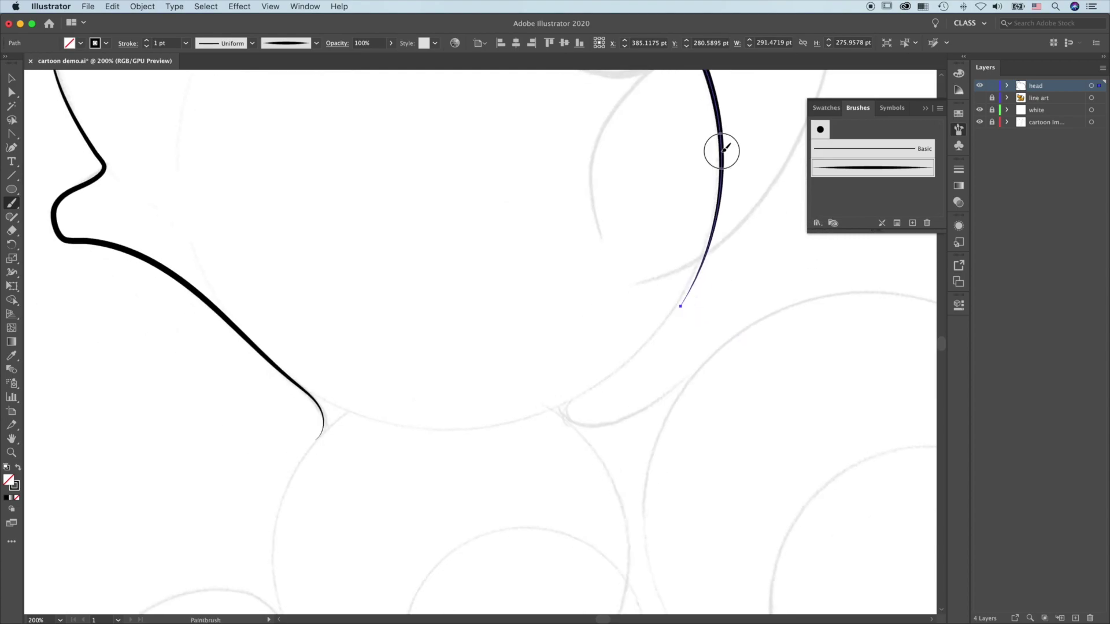
pyautogui.moveTo(681, 305)
pyautogui.mouseDown()
pyautogui.moveTo(573, 400)
pyautogui.moveTo(589, 426)
pyautogui.mouseUp()
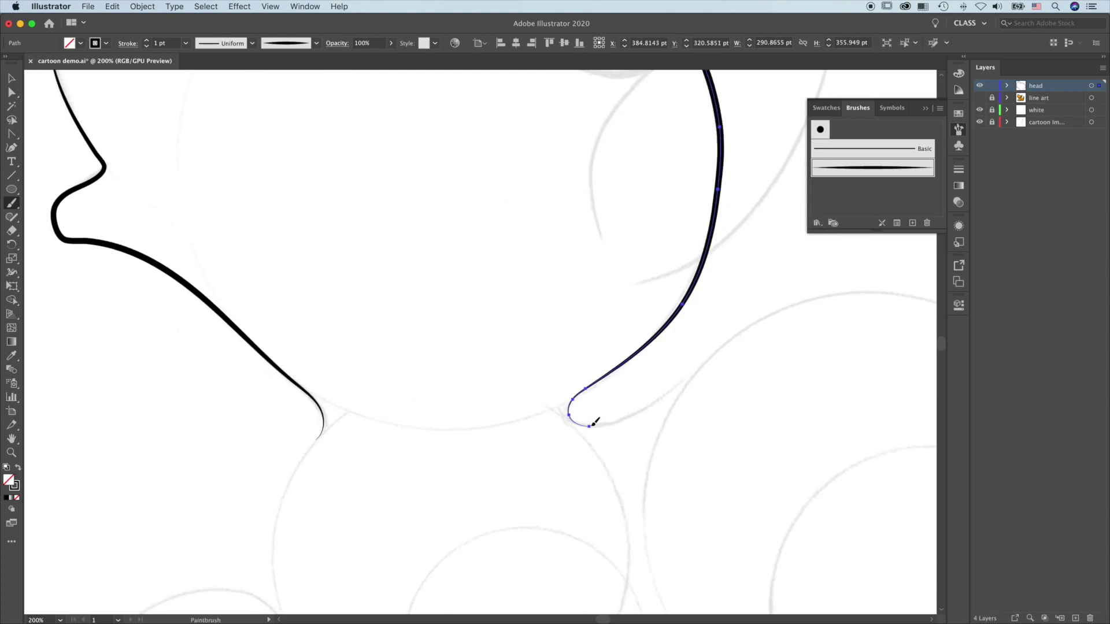
pyautogui.moveTo(276, 358)
pyautogui.mouseDown()
pyautogui.moveTo(349, 410)
pyautogui.moveTo(468, 427)
pyautogui.moveTo(571, 395)
pyautogui.moveTo(622, 359)
pyautogui.mouseUp()
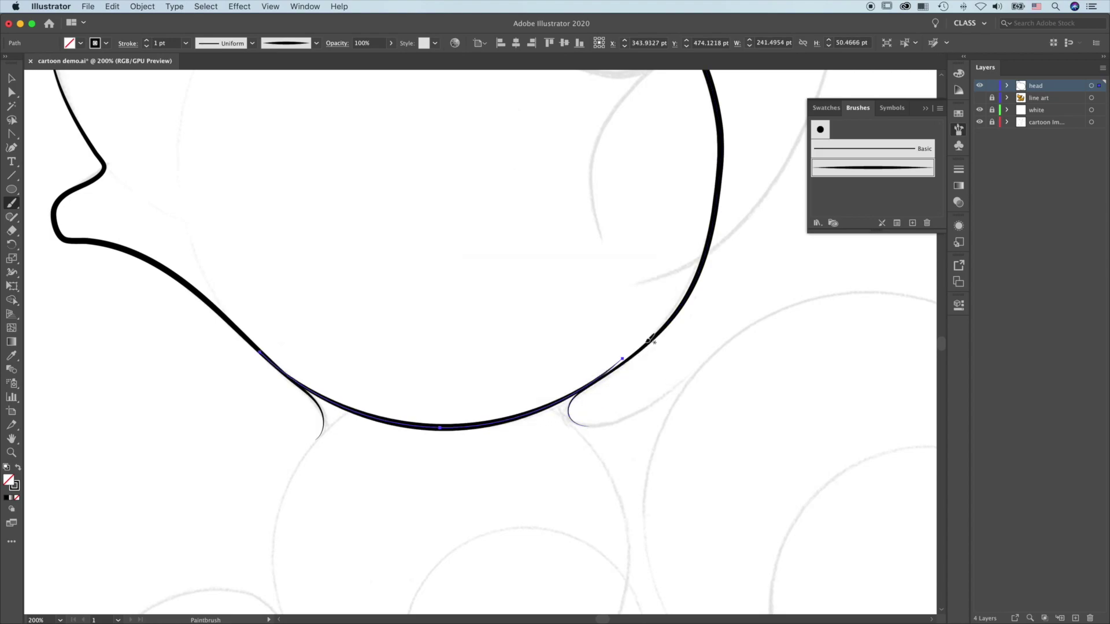
pyautogui.moveTo(761, 332); pyautogui.dragTo(867, 515)
pyautogui.moveTo(583, 317); pyautogui.dragTo(730, 498)
# Step: Move an anchor and its direction handle to reshape the chin curve
pyautogui.press('a')
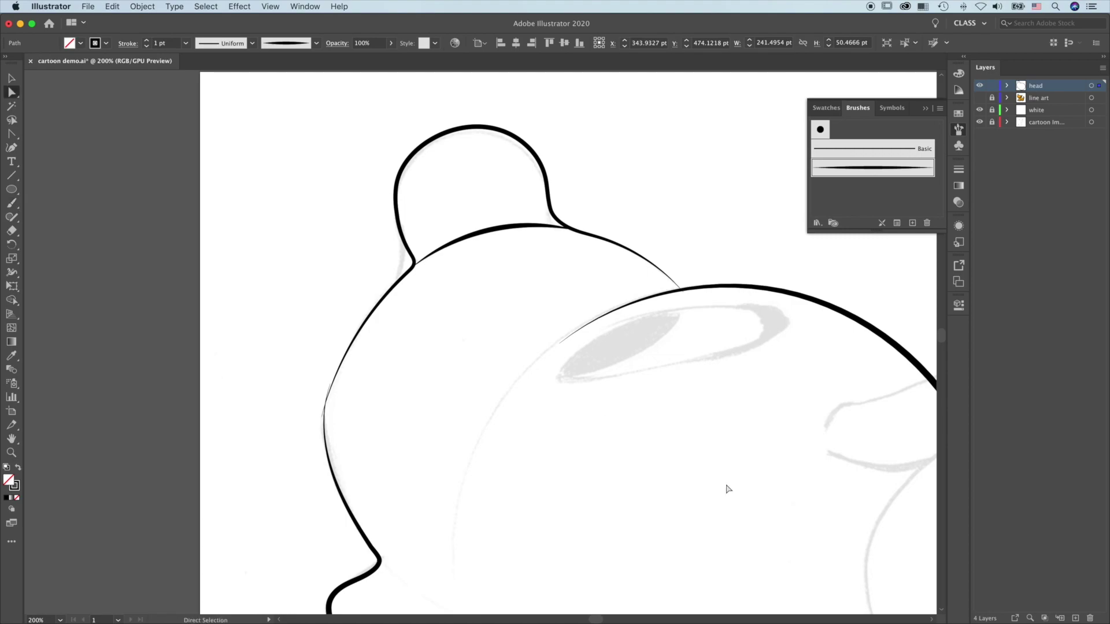
pyautogui.press('super')
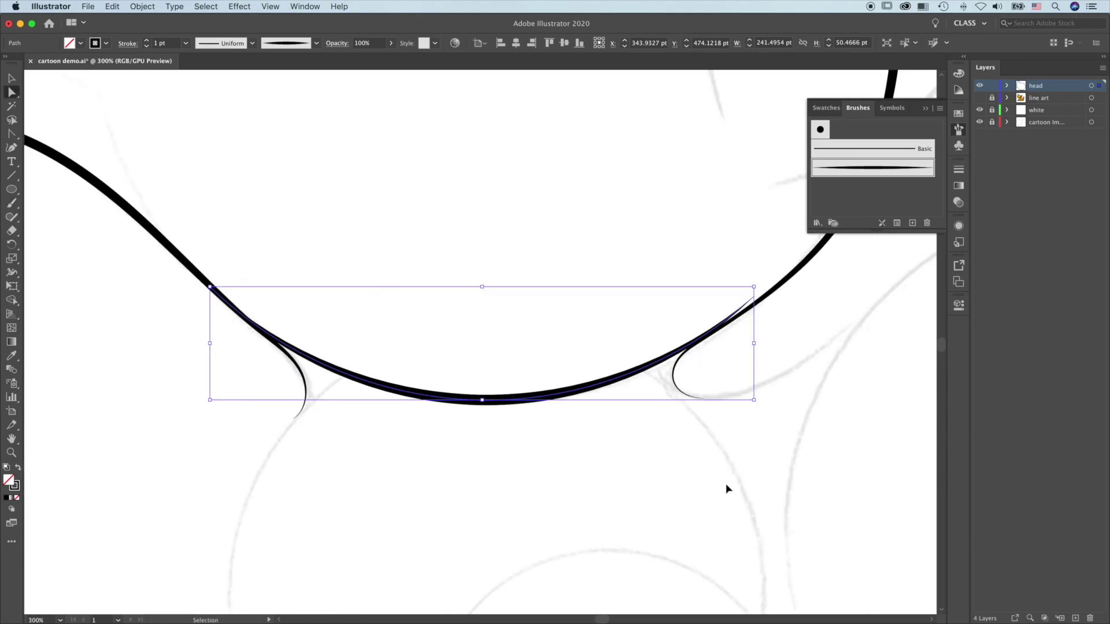
pyautogui.press('super+equal')
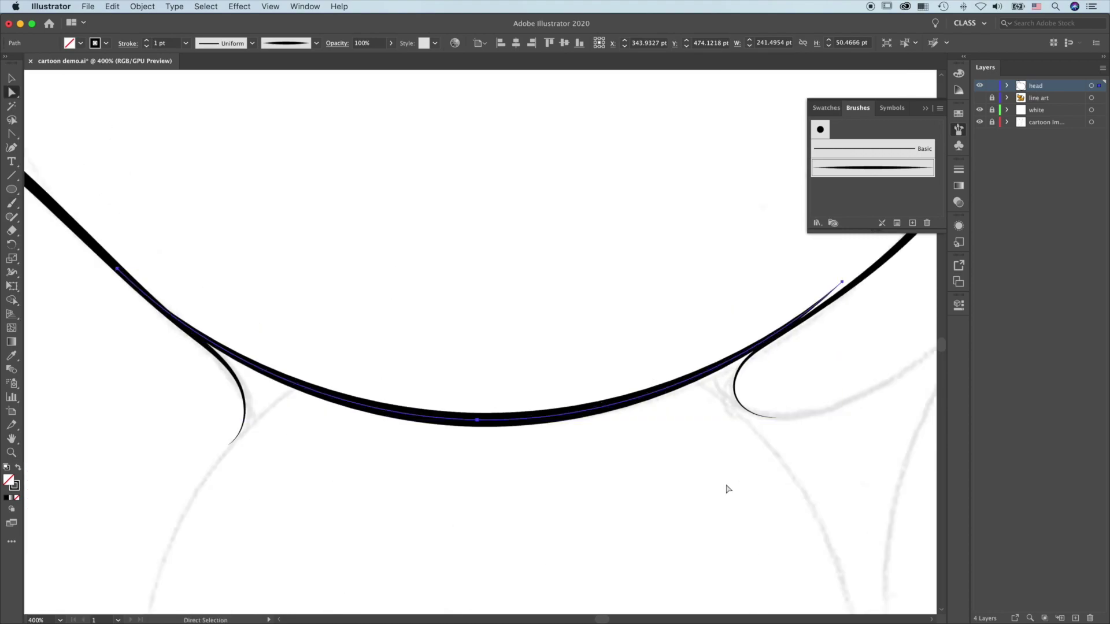
pyautogui.hscroll(10, 727, 489)
pyautogui.scroll(2, 728, 489)
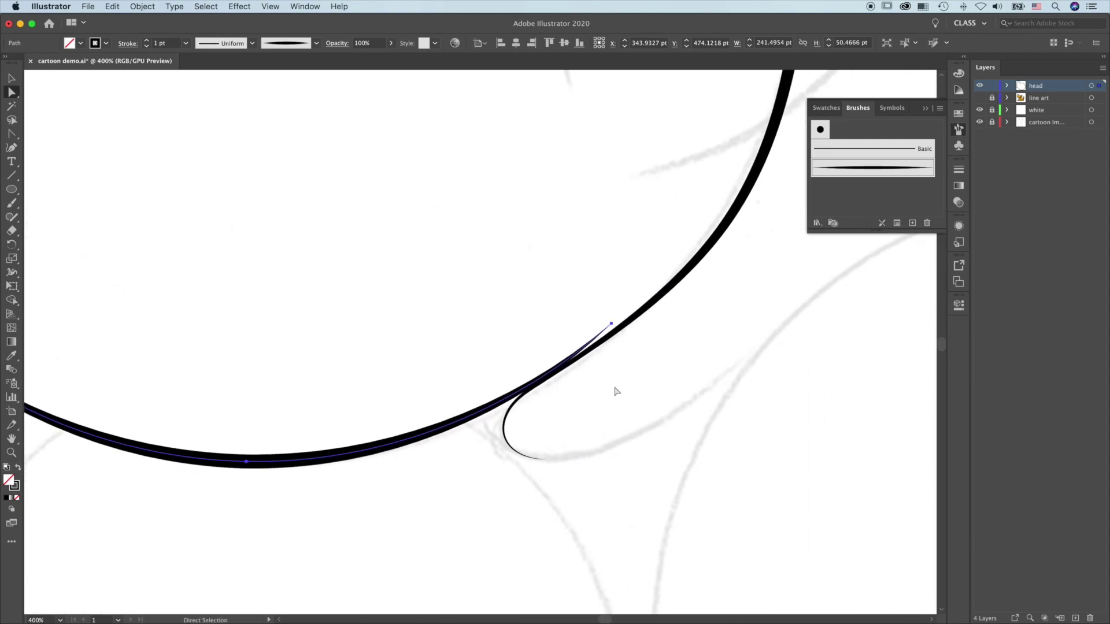
pyautogui.click(611, 325)
pyautogui.moveTo(612, 324); pyautogui.dragTo(623, 329)
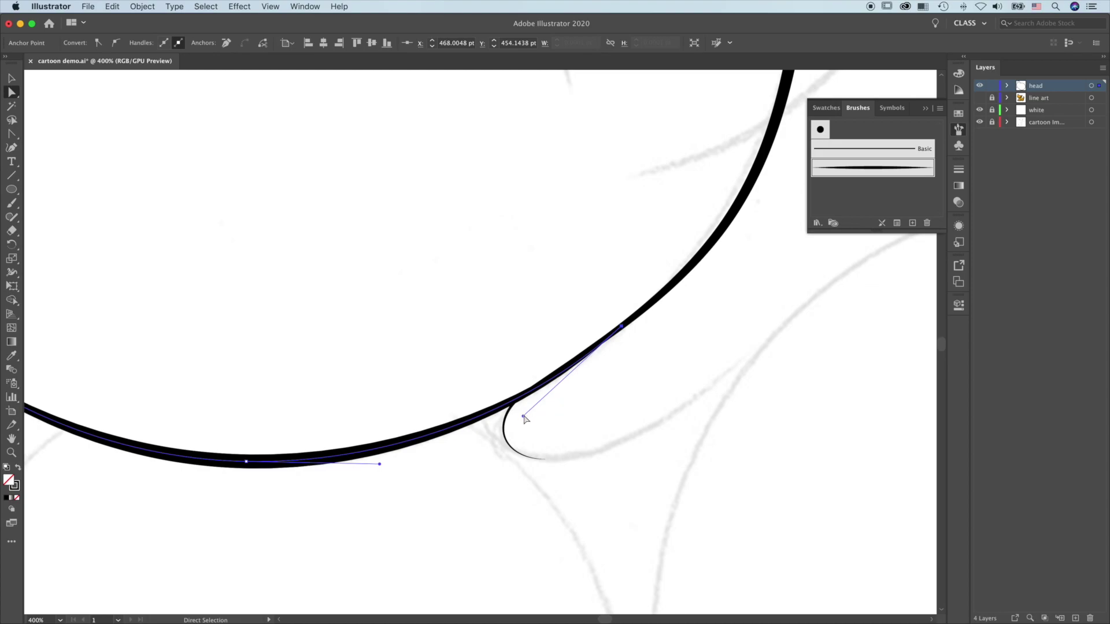
pyautogui.moveTo(523, 416); pyautogui.dragTo(519, 413)
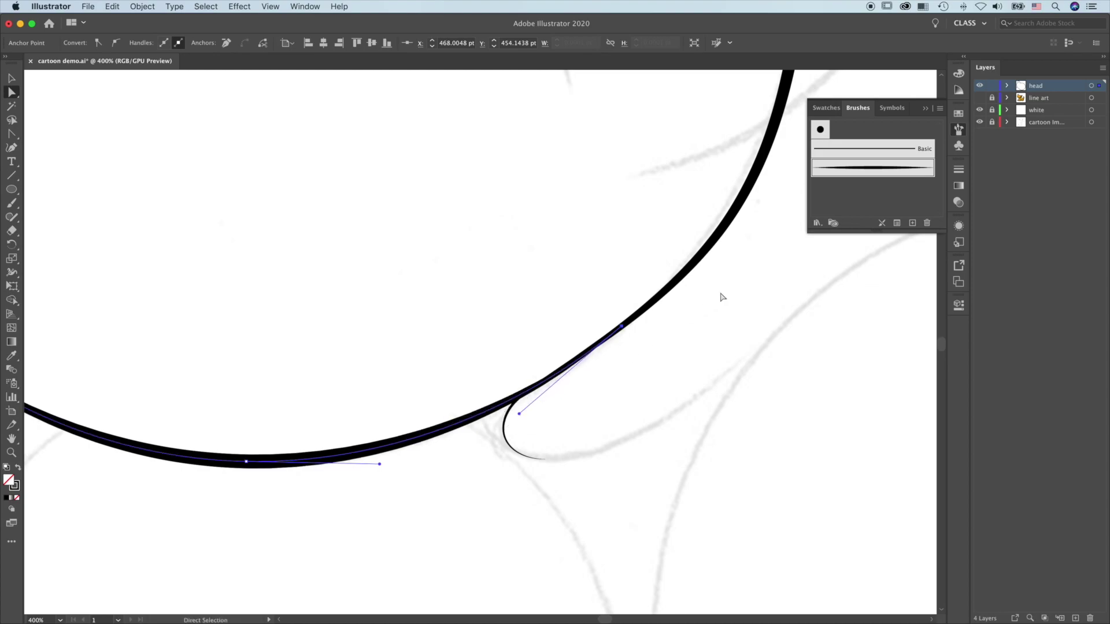
# Step: Adjust the anchors where the ear outline meets the head arc
pyautogui.press('space')
pyautogui.moveTo(751, 268); pyautogui.dragTo(610, 491)
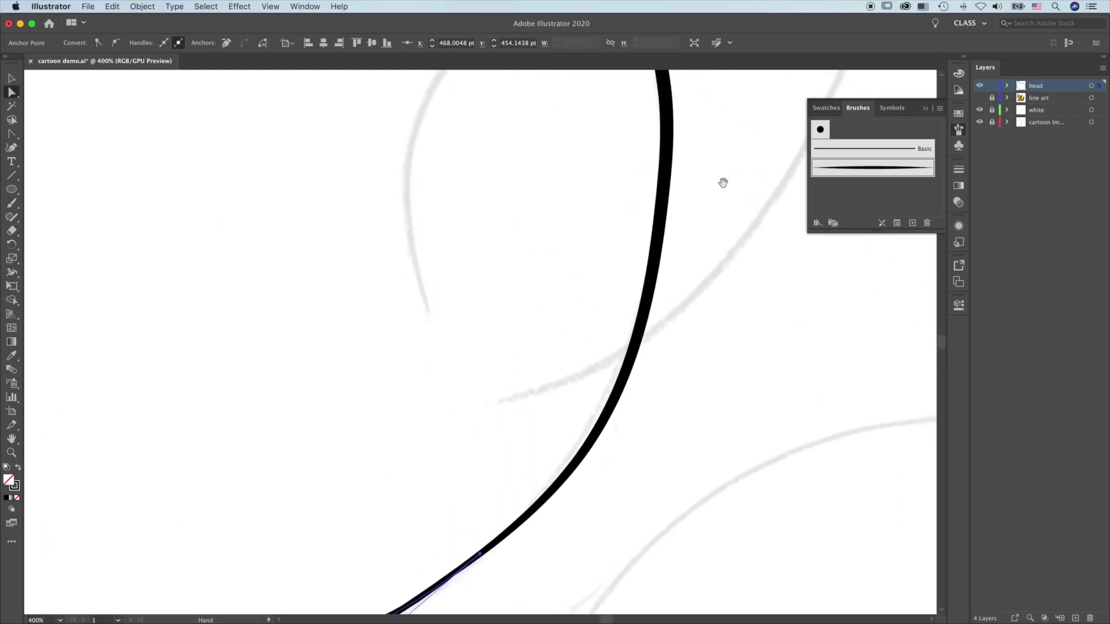
pyautogui.moveTo(723, 183); pyautogui.dragTo(776, 456)
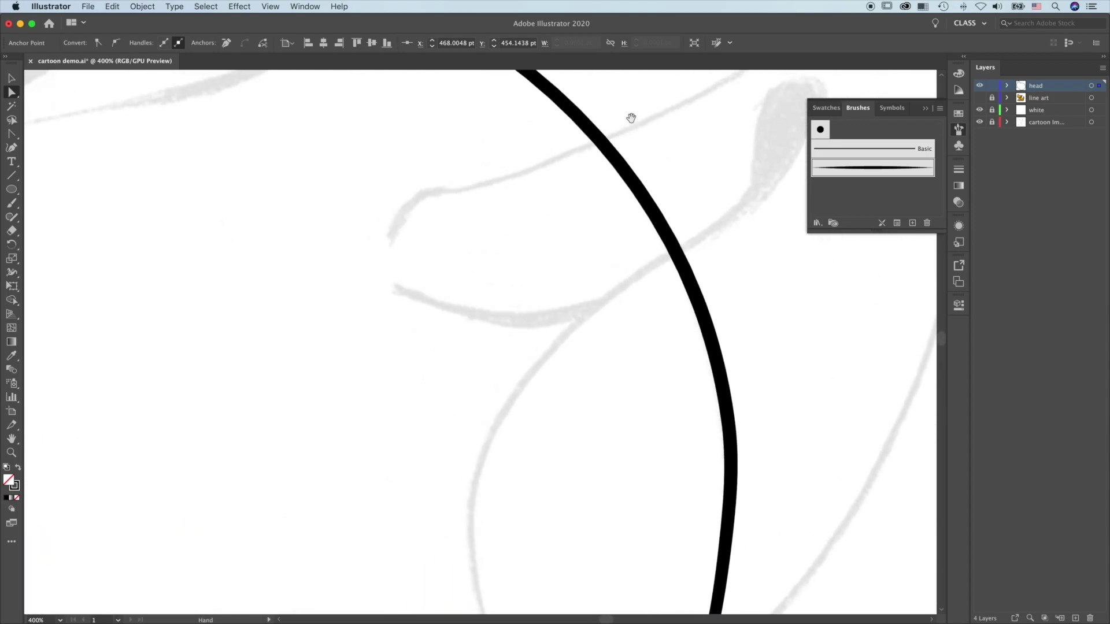
pyautogui.moveTo(631, 118); pyautogui.dragTo(820, 426)
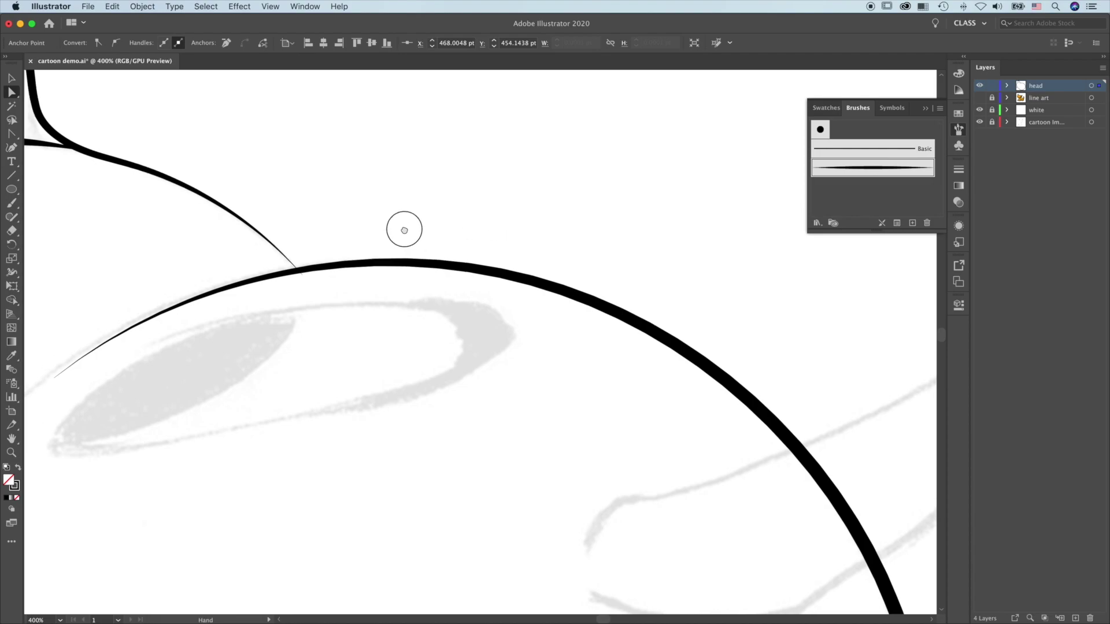
pyautogui.moveTo(405, 230); pyautogui.dragTo(728, 275)
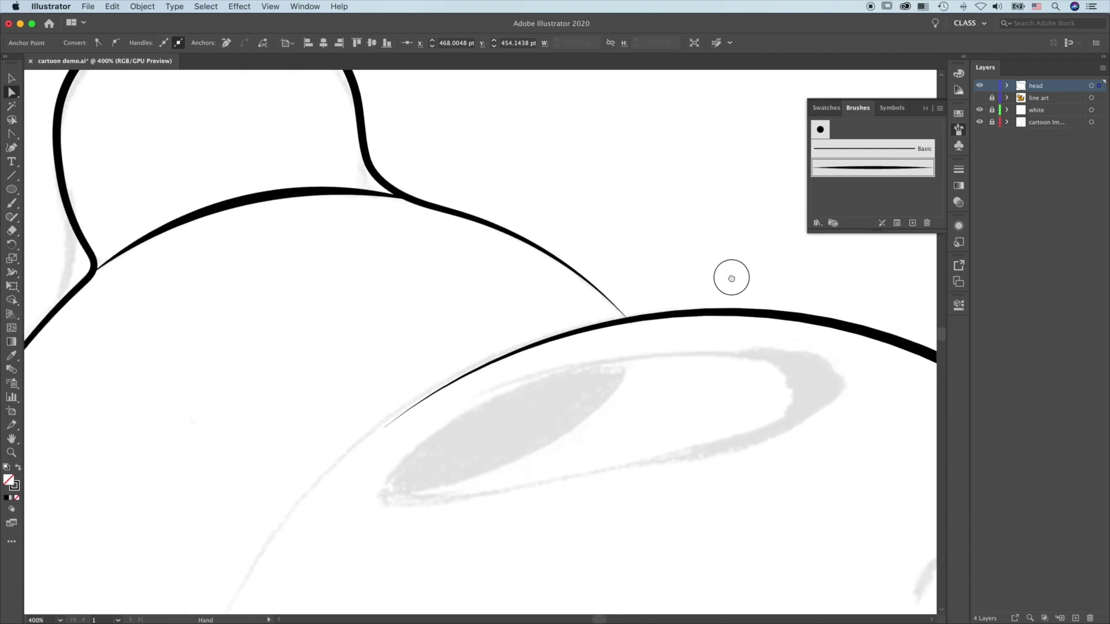
pyautogui.click(599, 296)
pyautogui.moveTo(631, 322); pyautogui.dragTo(637, 318)
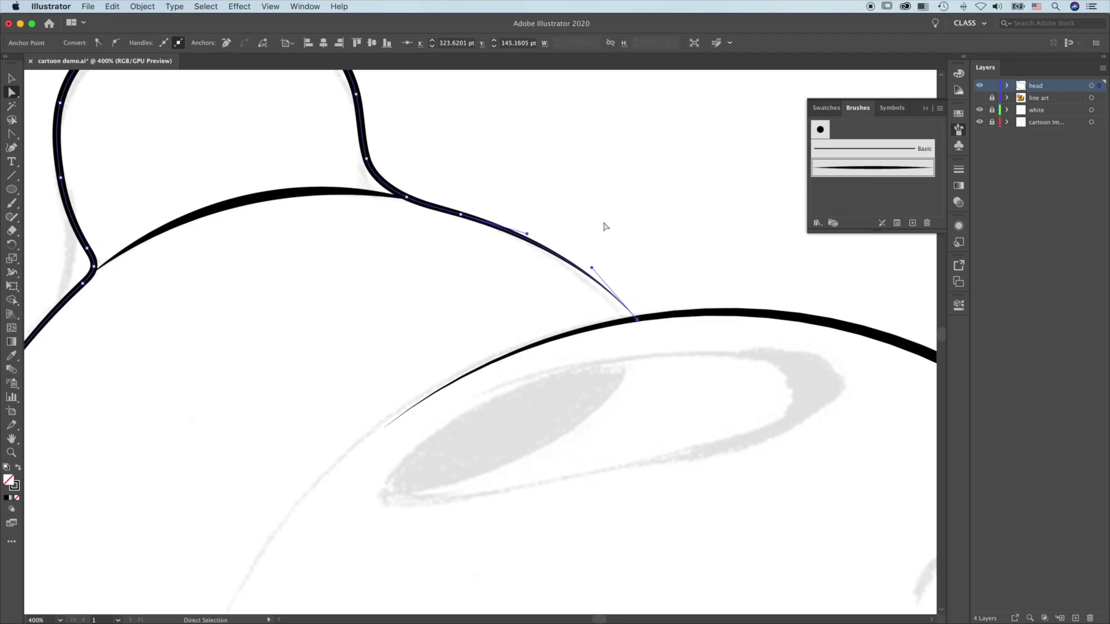
pyautogui.moveTo(602, 226); pyautogui.dragTo(755, 356)
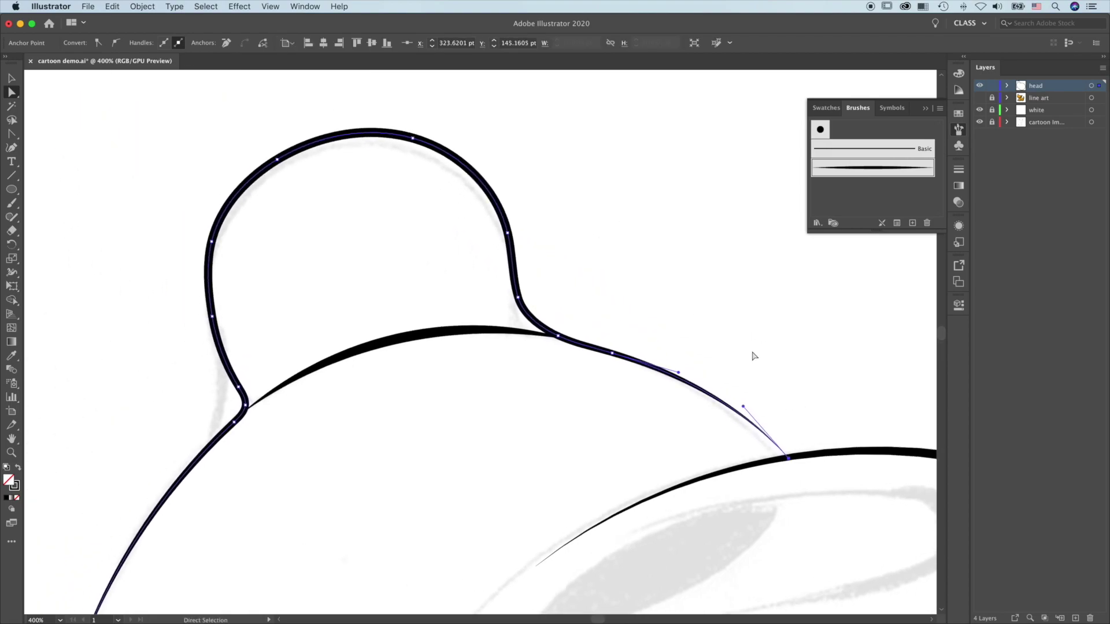
pyautogui.moveTo(559, 338); pyautogui.dragTo(551, 334)
pyautogui.click(568, 344)
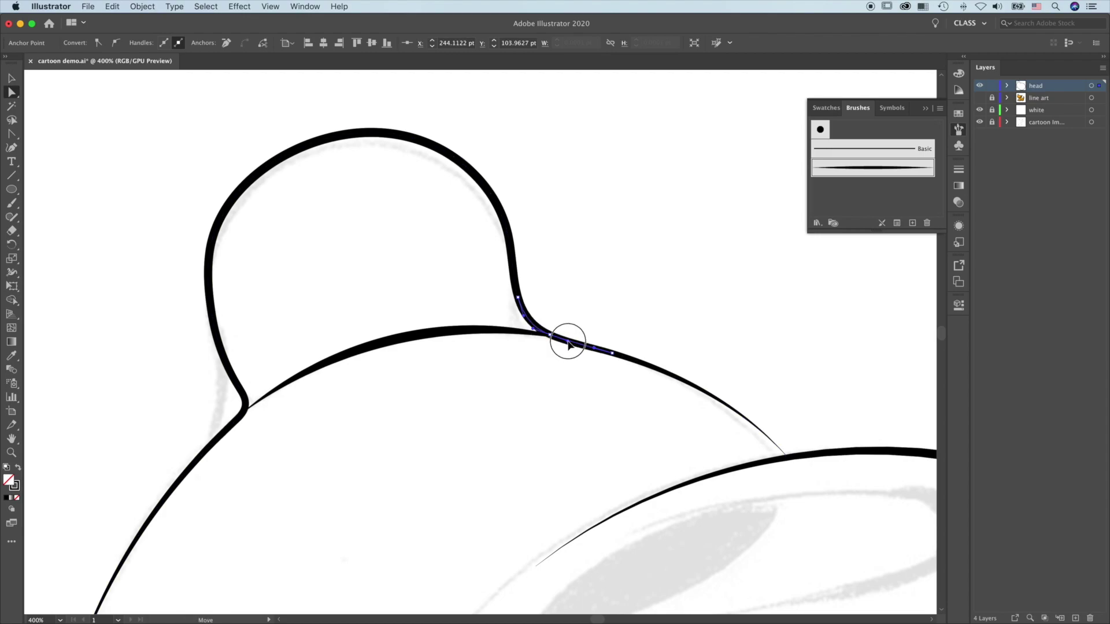
pyautogui.click(566, 342)
# Step: Pull the head curve's anchor and bend above the snout to match the sketch
pyautogui.moveTo(409, 439); pyautogui.dragTo(612, 176)
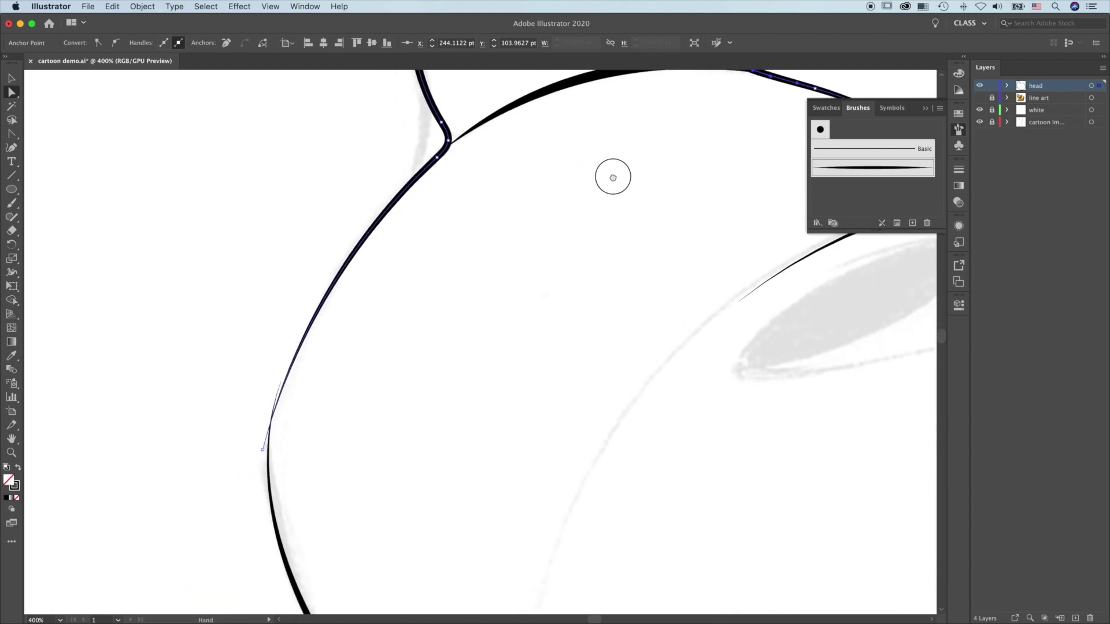
pyautogui.moveTo(513, 463); pyautogui.dragTo(592, 294)
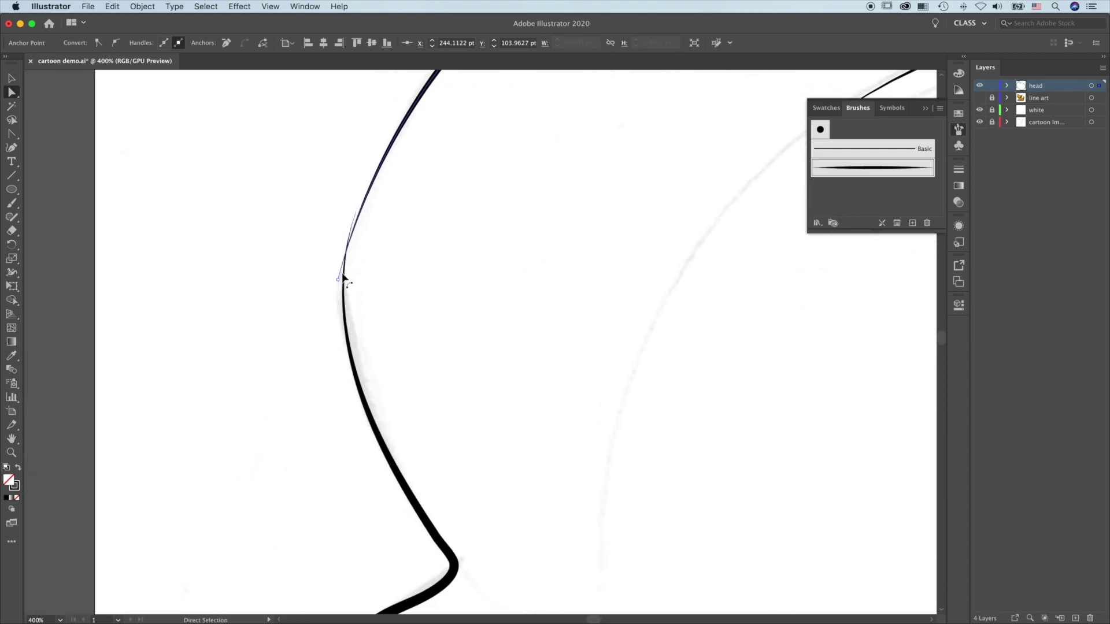
pyautogui.moveTo(340, 282); pyautogui.dragTo(343, 291)
pyautogui.moveTo(370, 185); pyautogui.dragTo(343, 174)
pyautogui.click(491, 323)
pyautogui.moveTo(559, 447); pyautogui.dragTo(638, 191)
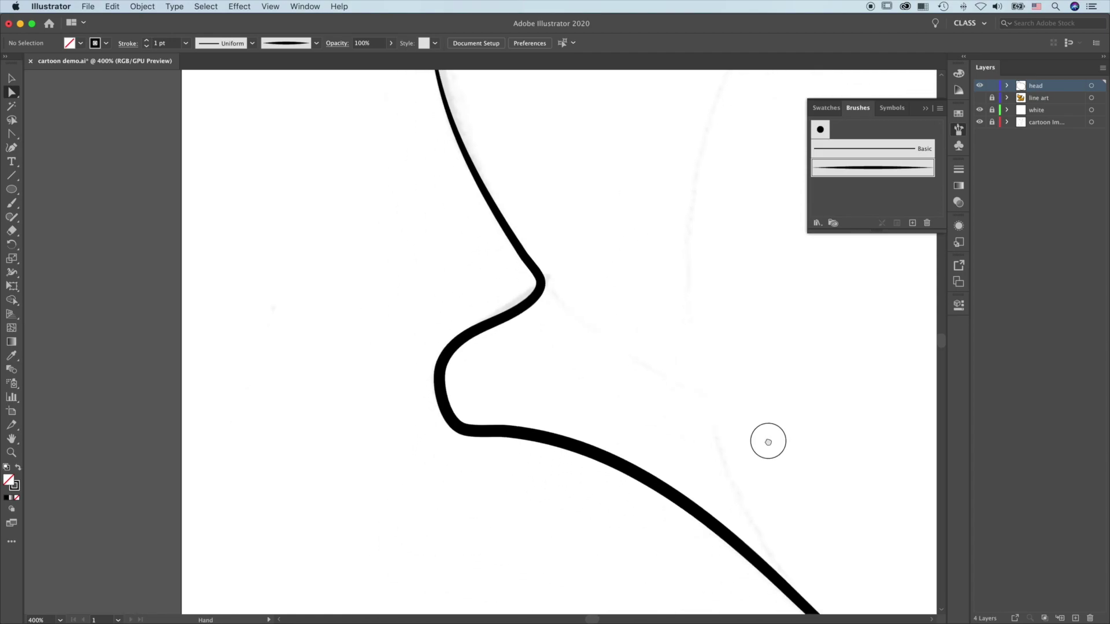
pyautogui.moveTo(768, 442); pyautogui.dragTo(549, 228)
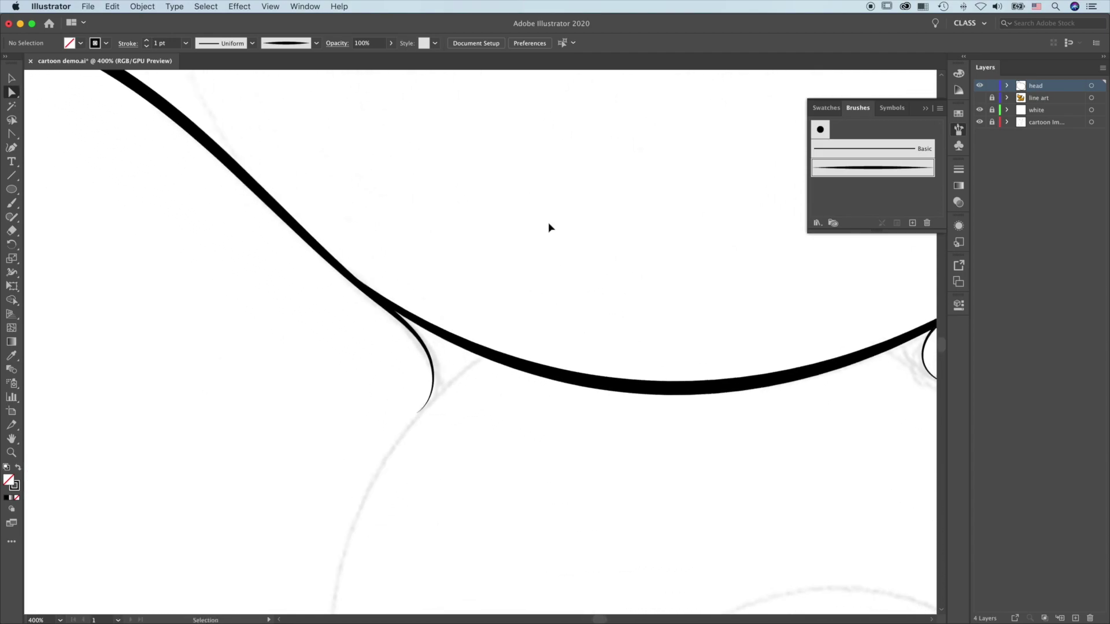
pyautogui.press('super+0')
# Step: Select the head circle and repaint its right edge with the Paintbrush
pyautogui.press('v')
pyautogui.click(547, 286)
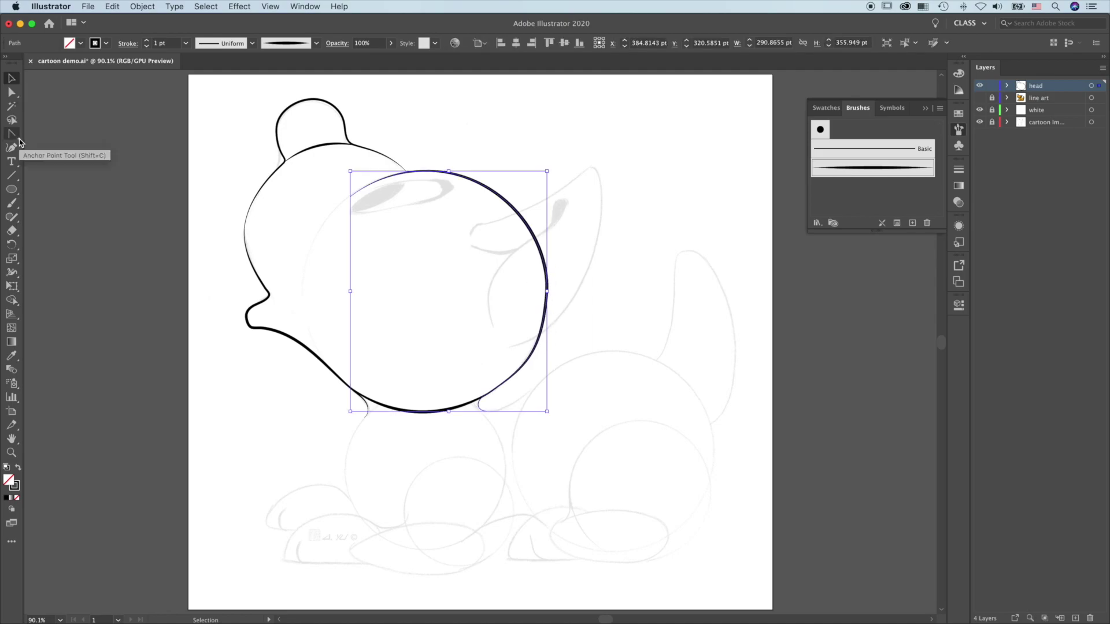
pyautogui.press('b')
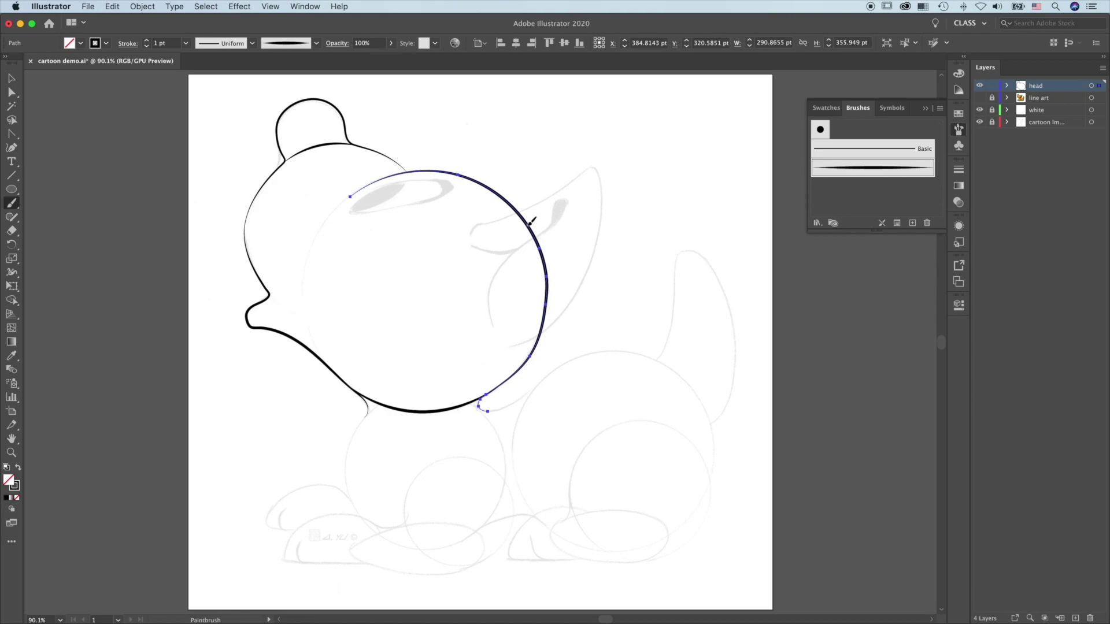
pyautogui.moveTo(530, 222)
pyautogui.mouseDown()
pyautogui.moveTo(545, 313)
pyautogui.moveTo(511, 380)
pyautogui.mouseUp()
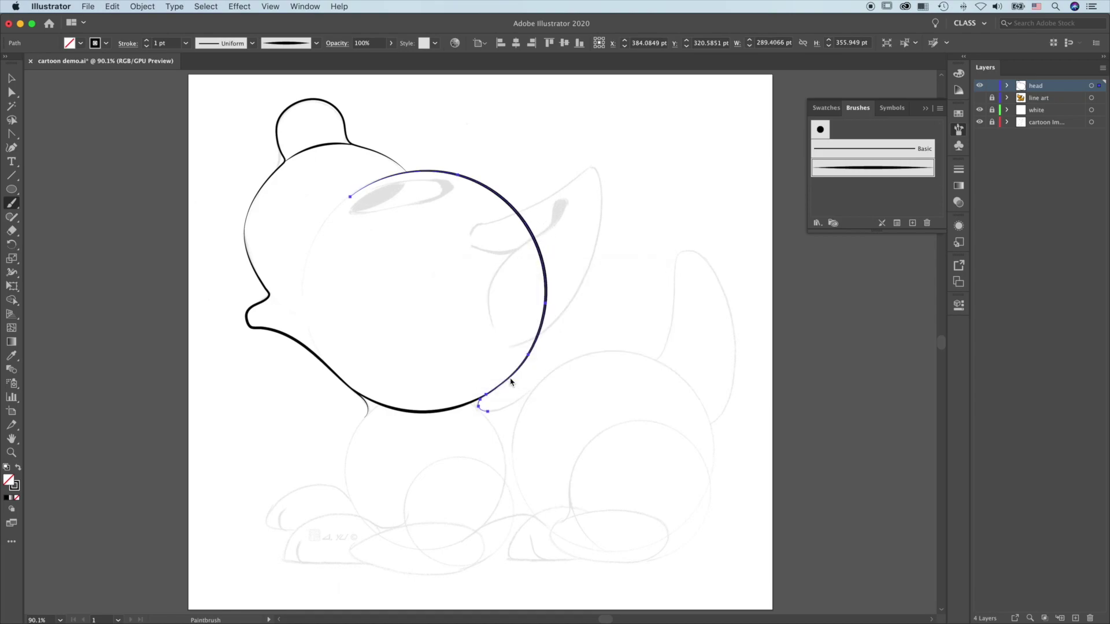
pyautogui.scroll(2, 640, 402)
pyautogui.hscroll(2, 640, 403)
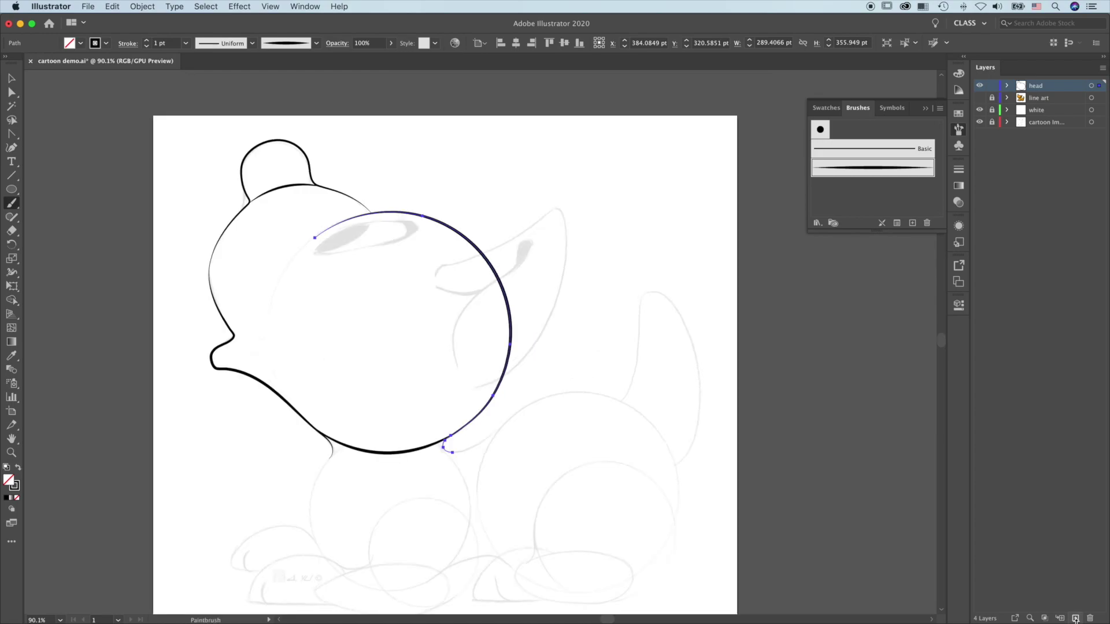
# Step: Add a new top layer named 'ear'
pyautogui.click(1076, 619)
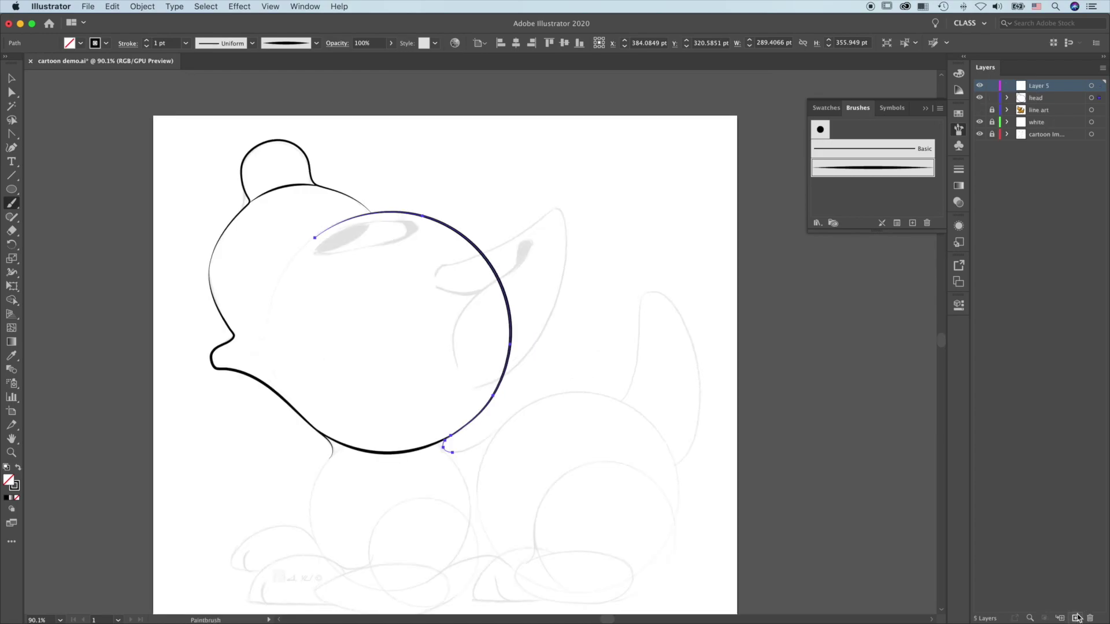
pyautogui.doubleClick(1039, 86)
pyautogui.write('e')
pyautogui.press('Return')
# Step: Brush a looped ear outline over the sketch and smooth the loop's left end
pyautogui.moveTo(437, 288)
pyautogui.mouseDown()
pyautogui.moveTo(458, 256)
pyautogui.moveTo(555, 207)
pyautogui.moveTo(564, 220)
pyautogui.moveTo(550, 316)
pyautogui.moveTo(518, 363)
pyautogui.moveTo(487, 382)
pyautogui.moveTo(458, 375)
pyautogui.moveTo(459, 316)
pyautogui.moveTo(535, 234)
pyautogui.mouseUp()
pyautogui.press('super+equal')
pyautogui.press('super+equal')
pyautogui.press('super+equal')
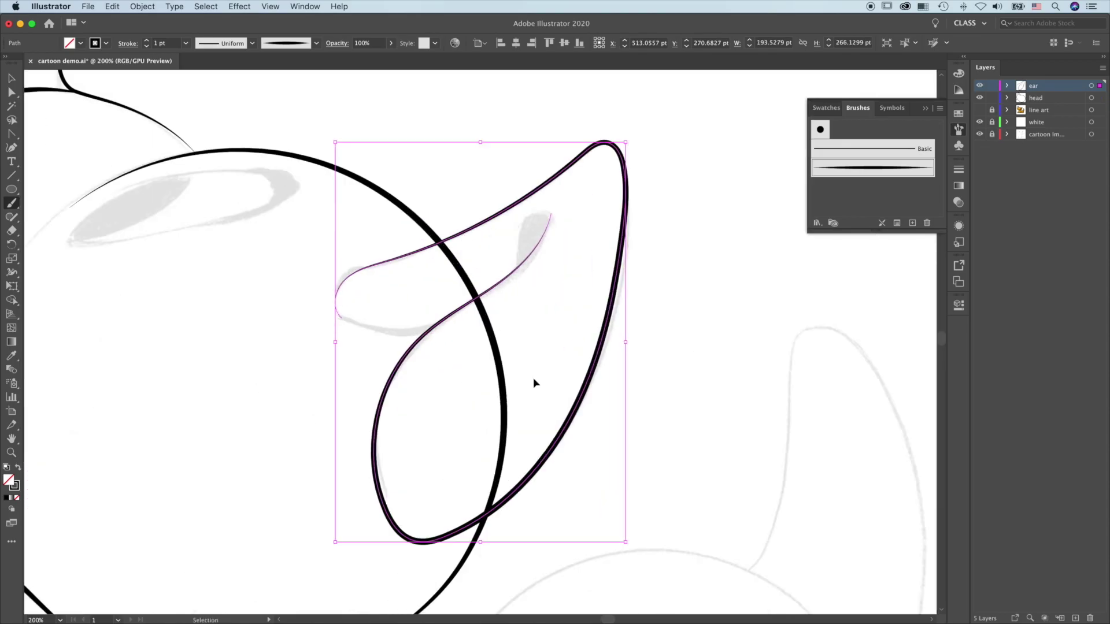
pyautogui.moveTo(526, 395); pyautogui.dragTo(634, 394)
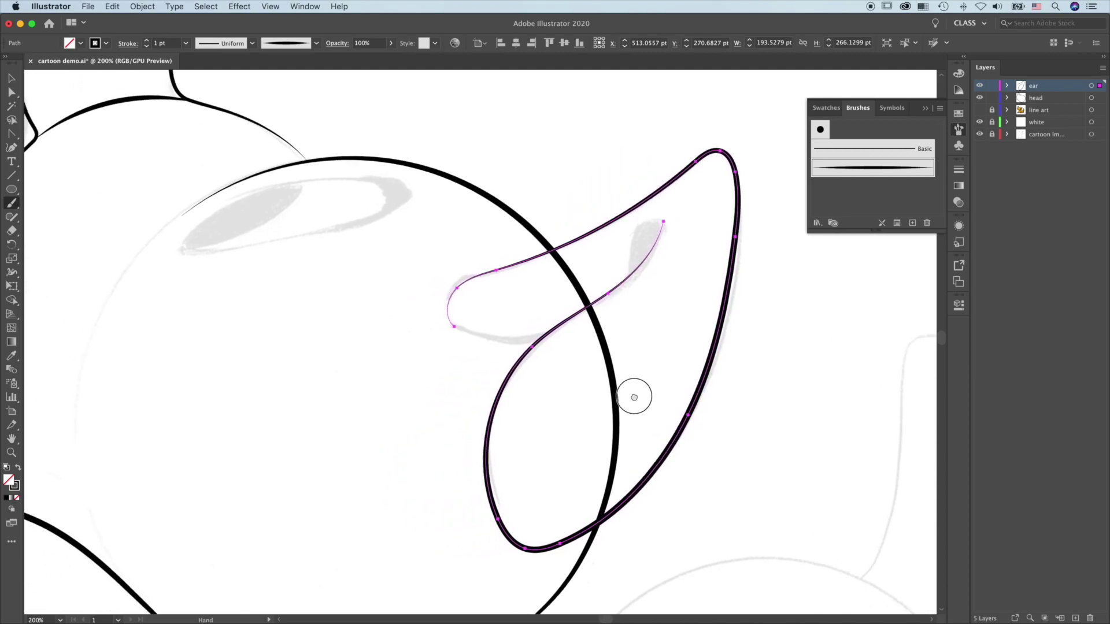
pyautogui.moveTo(457, 288)
pyautogui.mouseDown()
pyautogui.moveTo(446, 312)
pyautogui.moveTo(475, 331)
pyautogui.moveTo(566, 320)
pyautogui.moveTo(598, 299)
pyautogui.mouseUp()
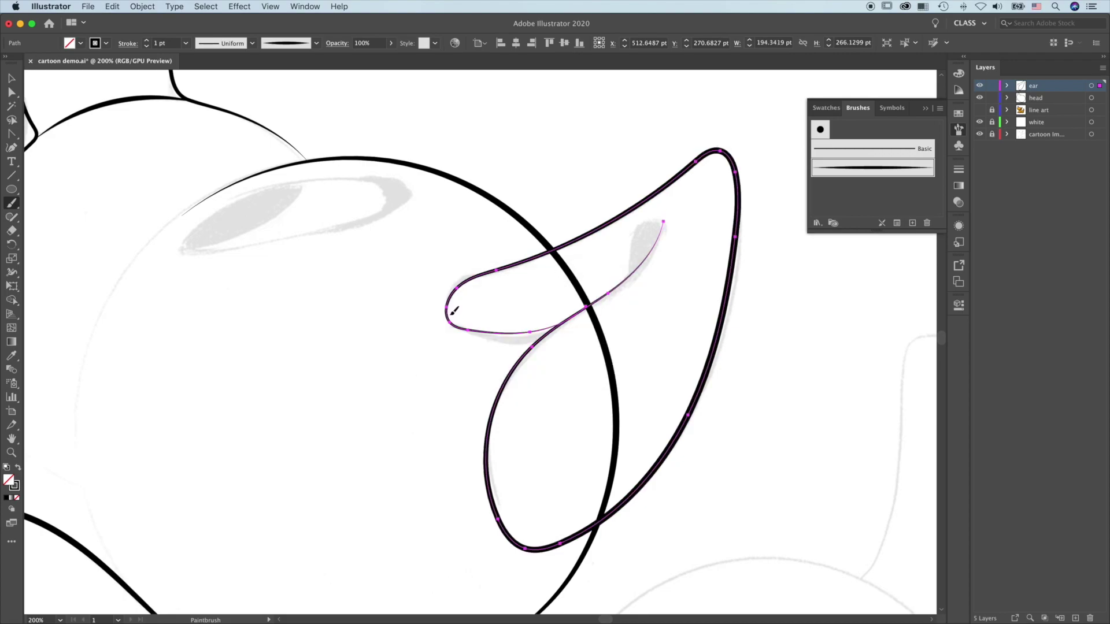
pyautogui.moveTo(453, 311)
pyautogui.mouseDown()
pyautogui.moveTo(523, 342)
pyautogui.moveTo(571, 315)
pyautogui.mouseUp()
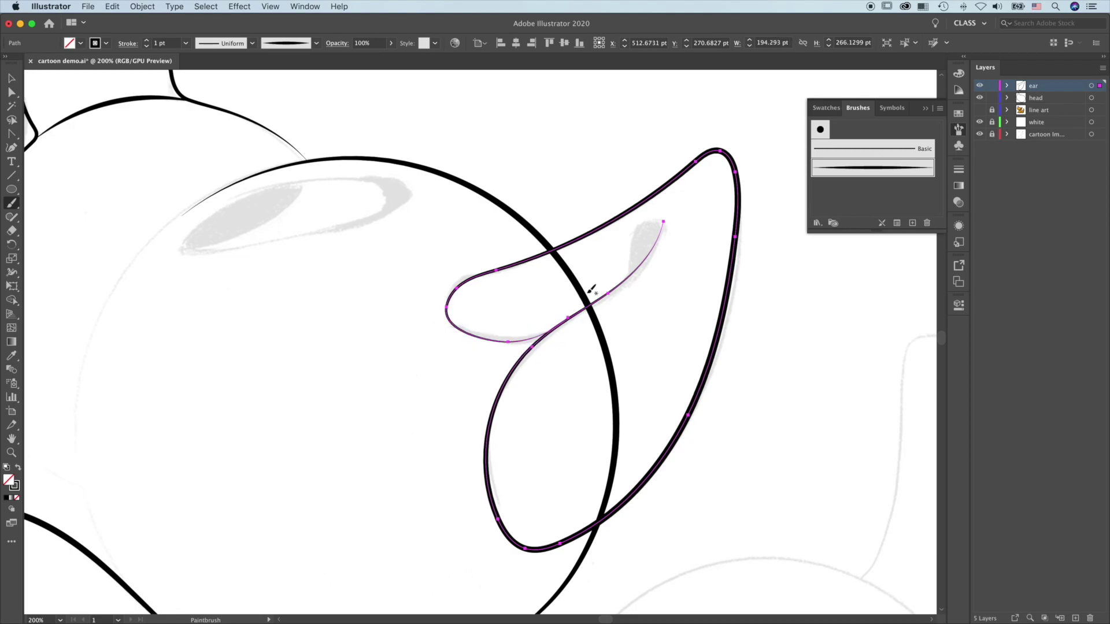
pyautogui.press('p')
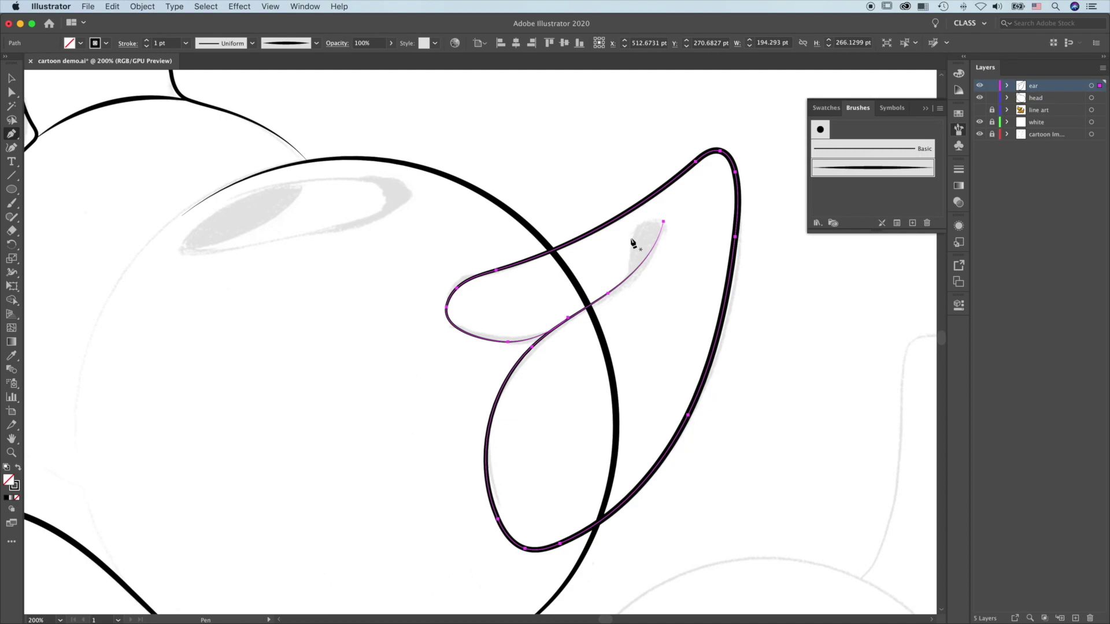
# Step: Pen-draw a three-point teardrop oval in the ear's inner tip and make it solid black with no outline
pyautogui.moveTo(628, 242); pyautogui.dragTo(665, 214)
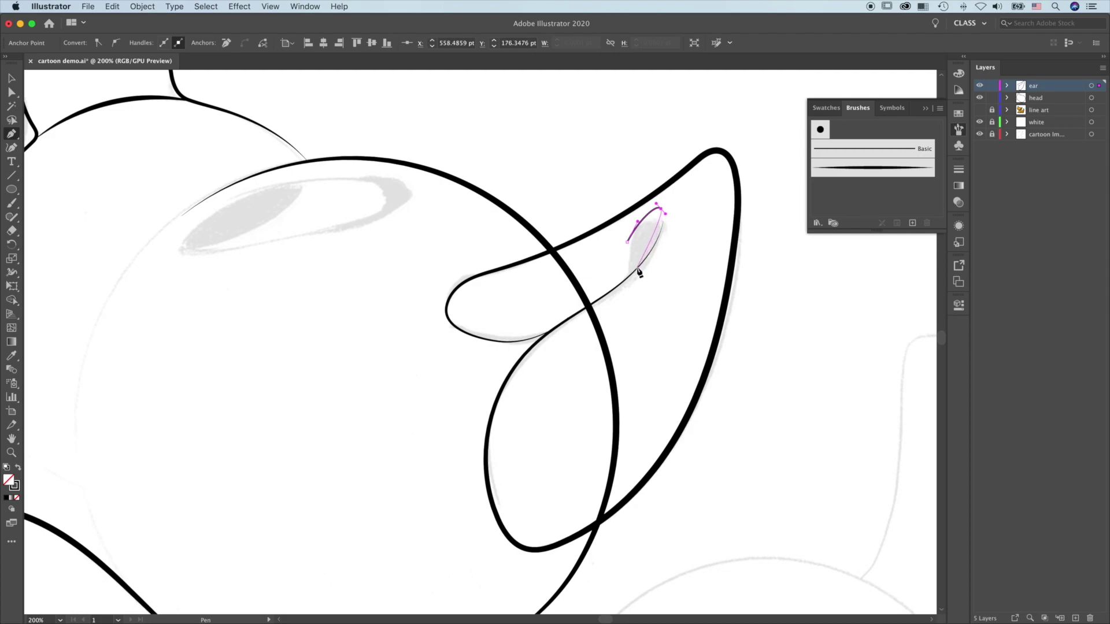
pyautogui.moveTo(637, 269); pyautogui.dragTo(609, 294)
pyautogui.moveTo(628, 241); pyautogui.dragTo(638, 229)
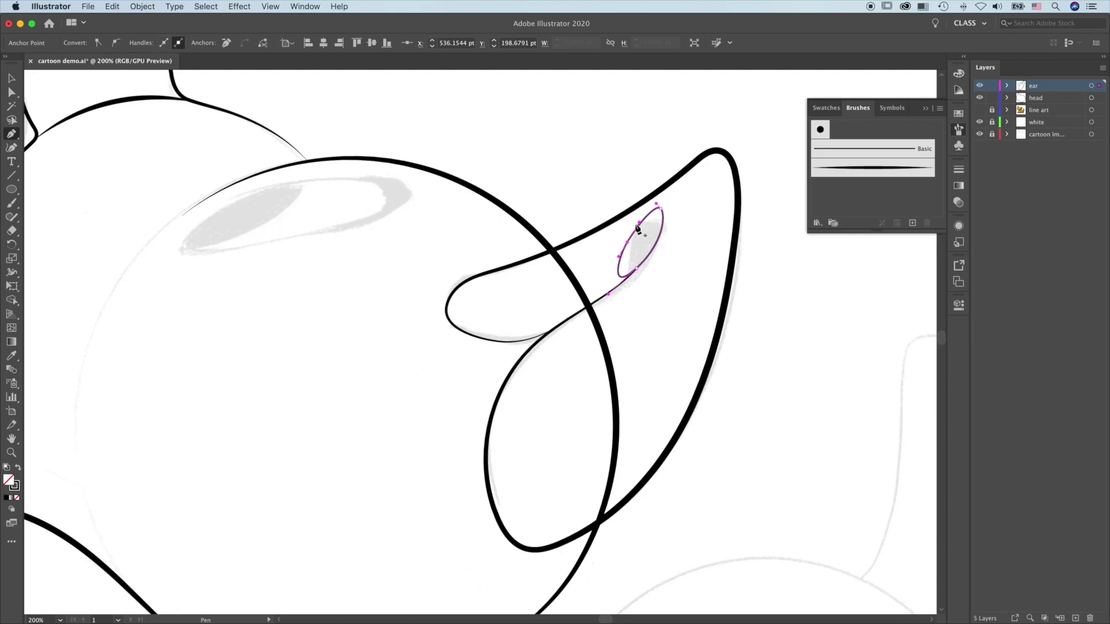
pyautogui.click(20, 470)
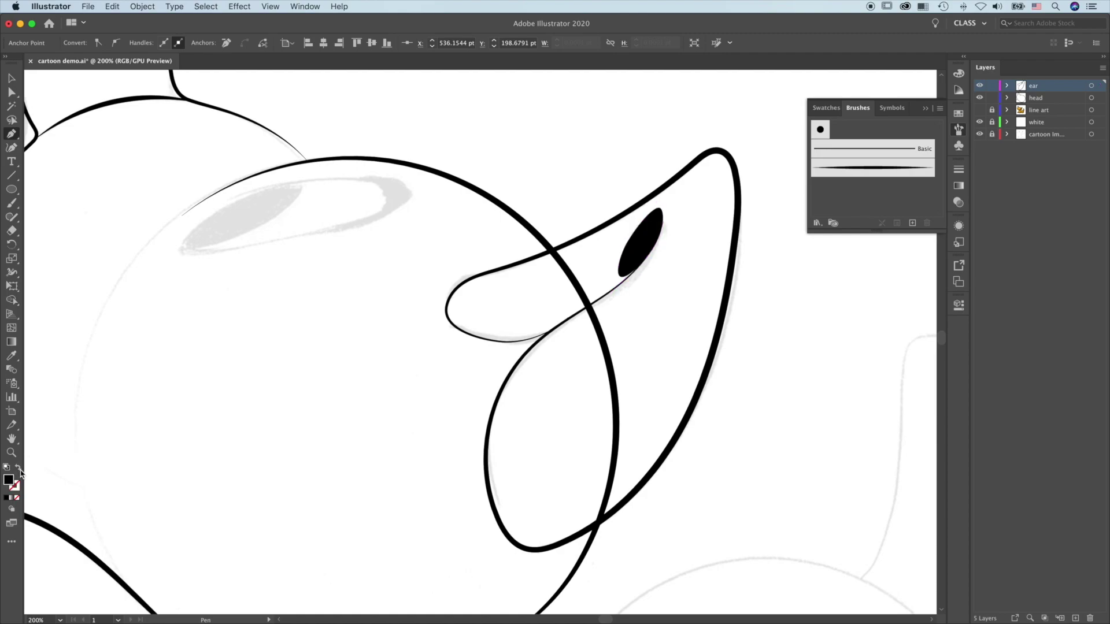
pyautogui.press('super+shift+a')
# Step: Add an extra anchor point on the lower edge of the black inner-ear oval
pyautogui.press('a')
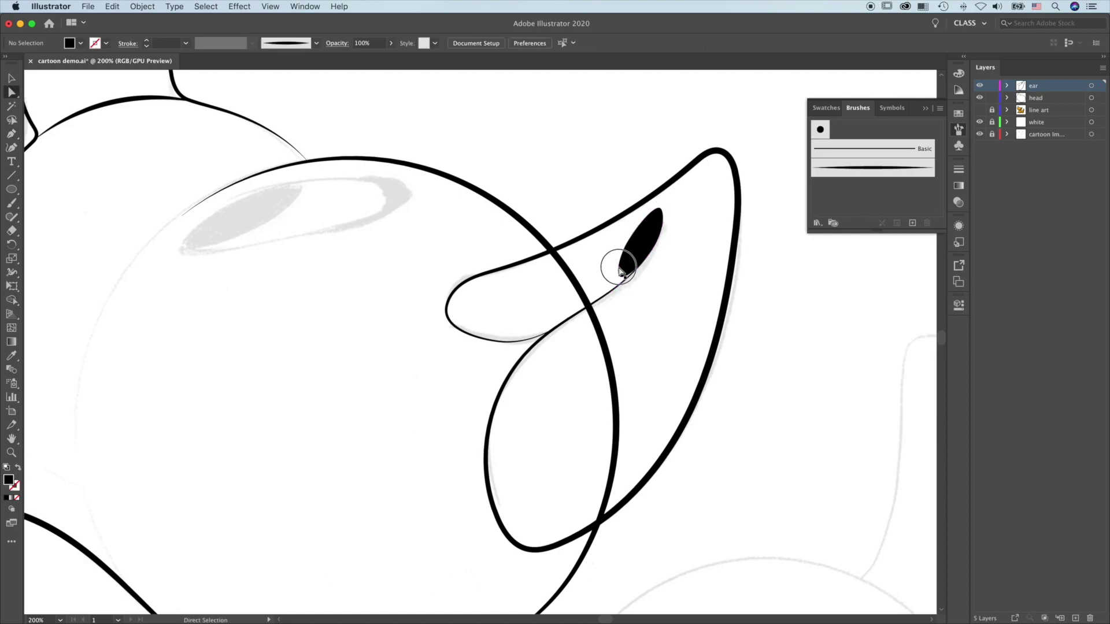
pyautogui.click(620, 271)
pyautogui.click(636, 269)
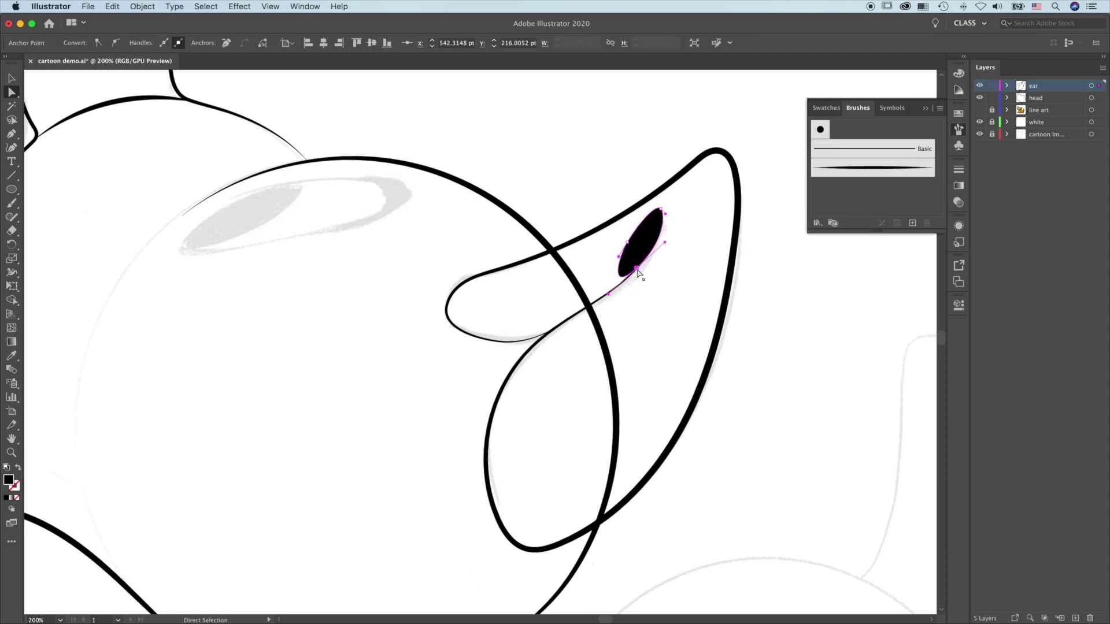
pyautogui.press('+')
pyautogui.click(620, 278)
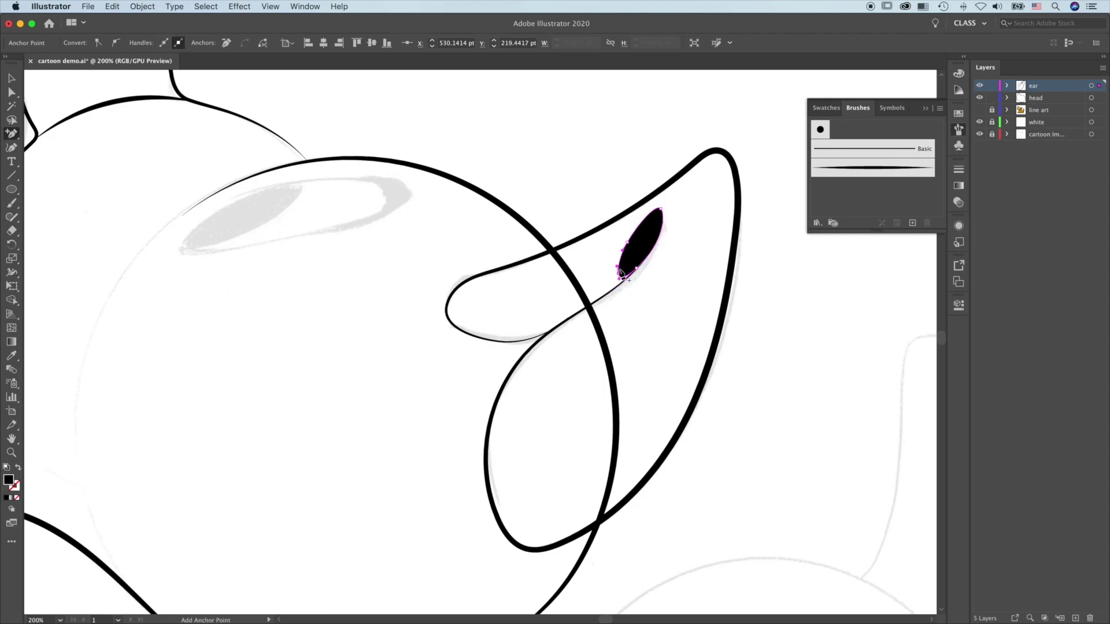
# Step: Pull the oval's bottom anchor down-left so the inner-ear shape tapers to a point
pyautogui.press('a')
pyautogui.click(619, 279)
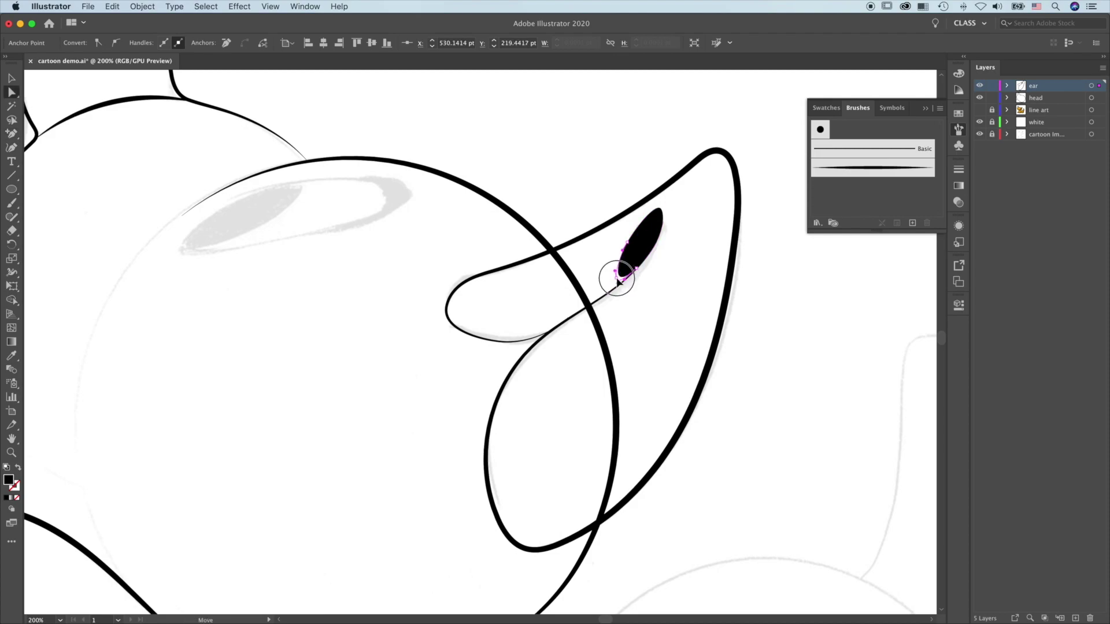
pyautogui.moveTo(614, 290)
pyautogui.mouseDown()
pyautogui.moveTo(611, 301)
pyautogui.moveTo(620, 286)
pyautogui.mouseUp()
pyautogui.click(611, 294)
pyautogui.press('super+shift+a')
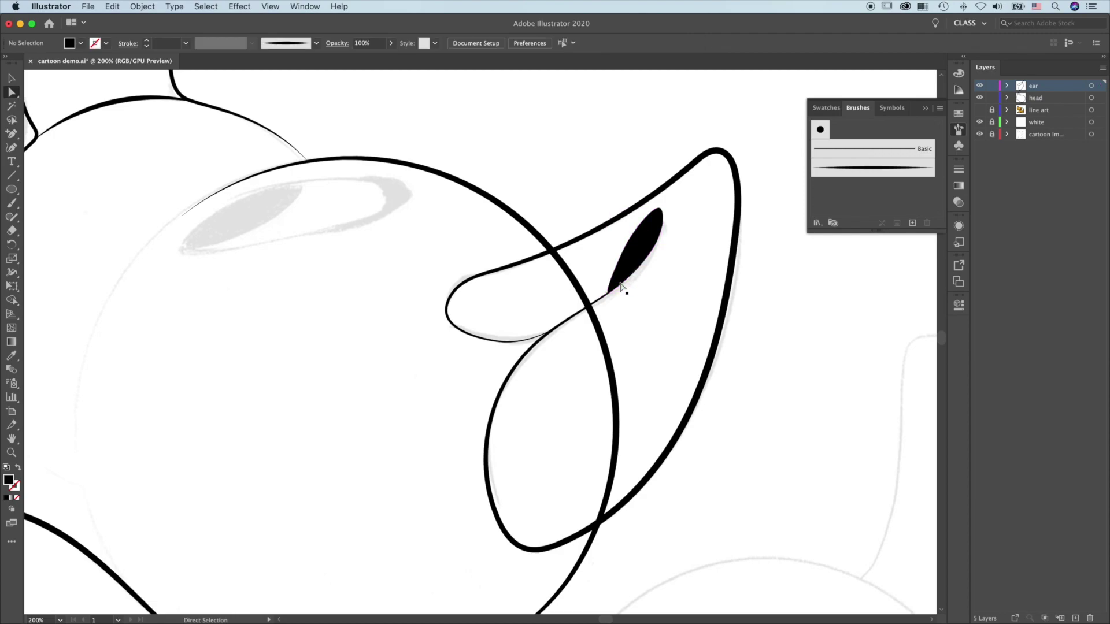
# Step: Bring the head and ear into view and add a new Layer 6 above the ear layer
pyautogui.moveTo(743, 405); pyautogui.dragTo(831, 392)
pyautogui.moveTo(396, 390); pyautogui.dragTo(451, 470)
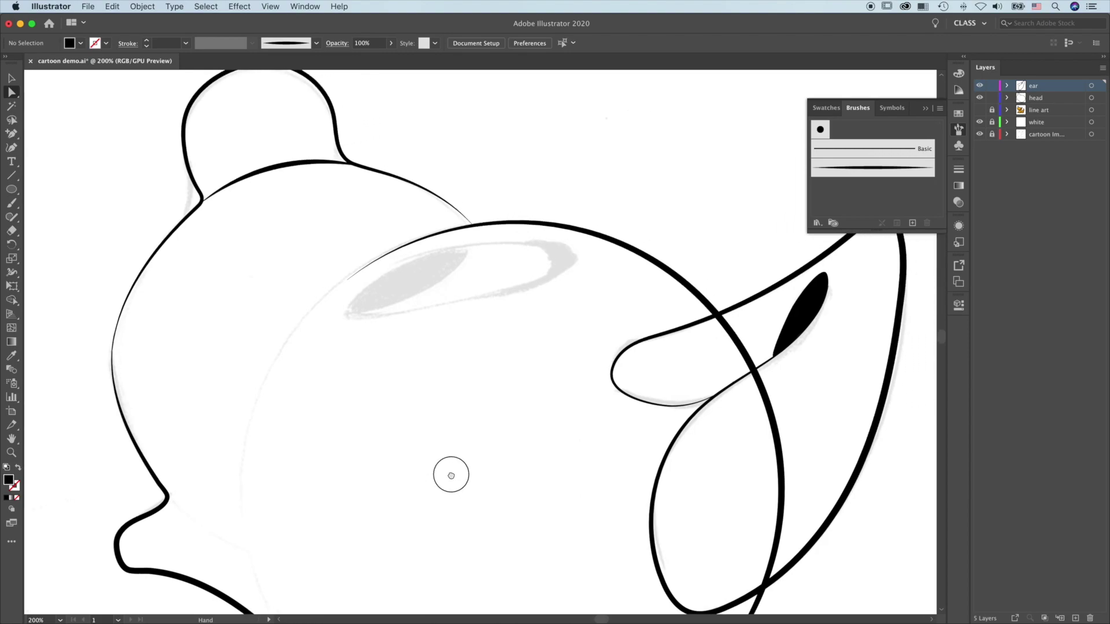
pyautogui.press('super+l')
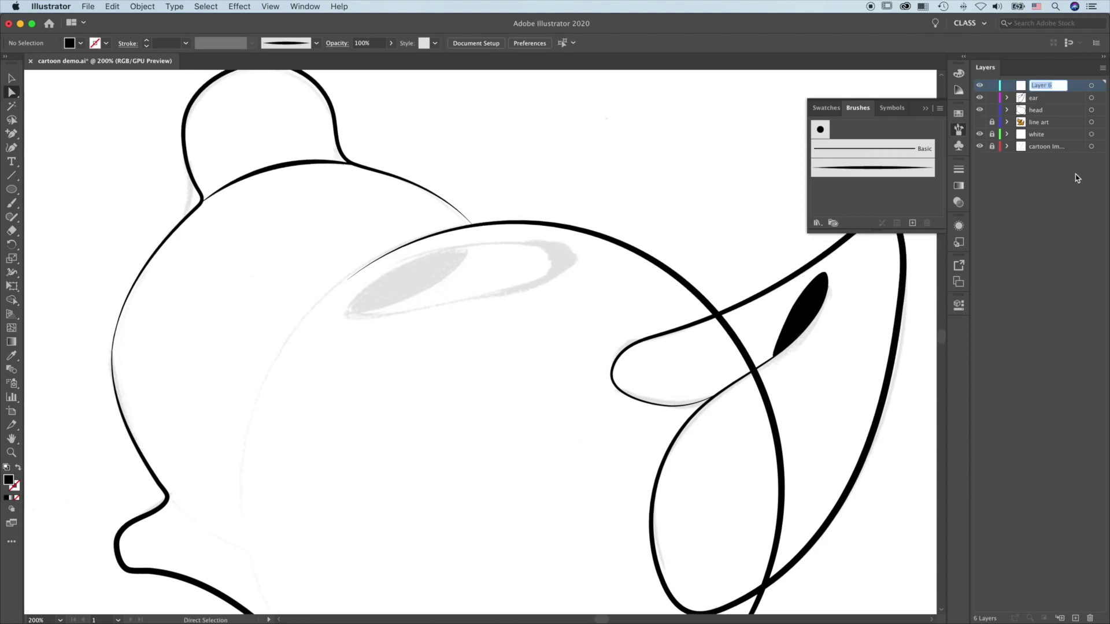
# Step: Name the new layer 'eye' and pen-draw a closed, curved eye shape on it
pyautogui.write('eye')
pyautogui.press('Return')
pyautogui.press('p')
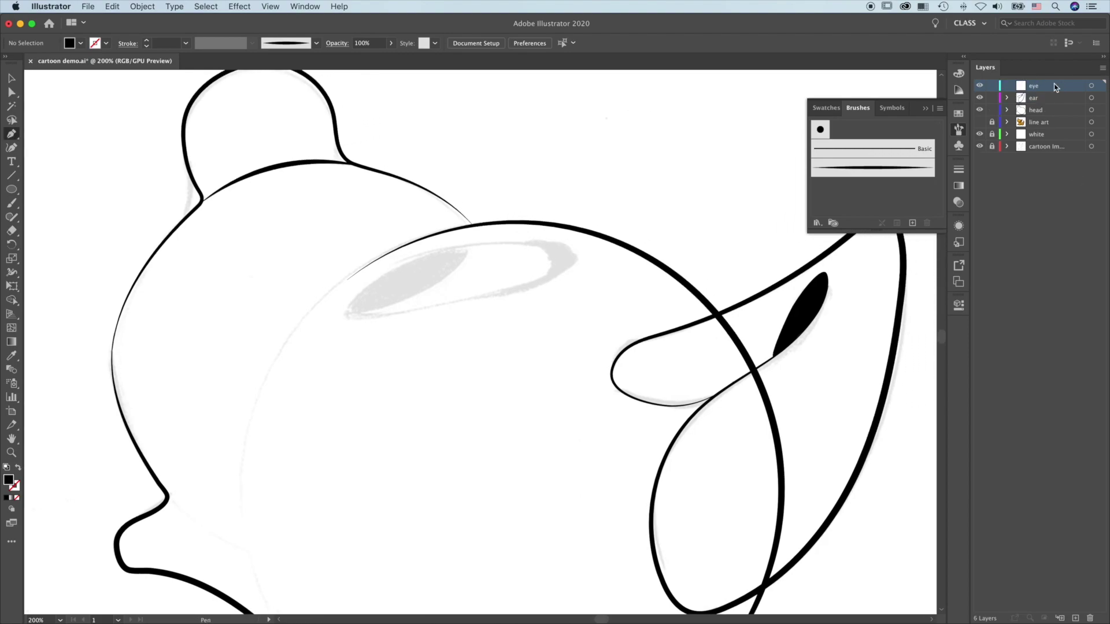
pyautogui.click(574, 255)
pyautogui.moveTo(582, 266); pyautogui.dragTo(591, 272)
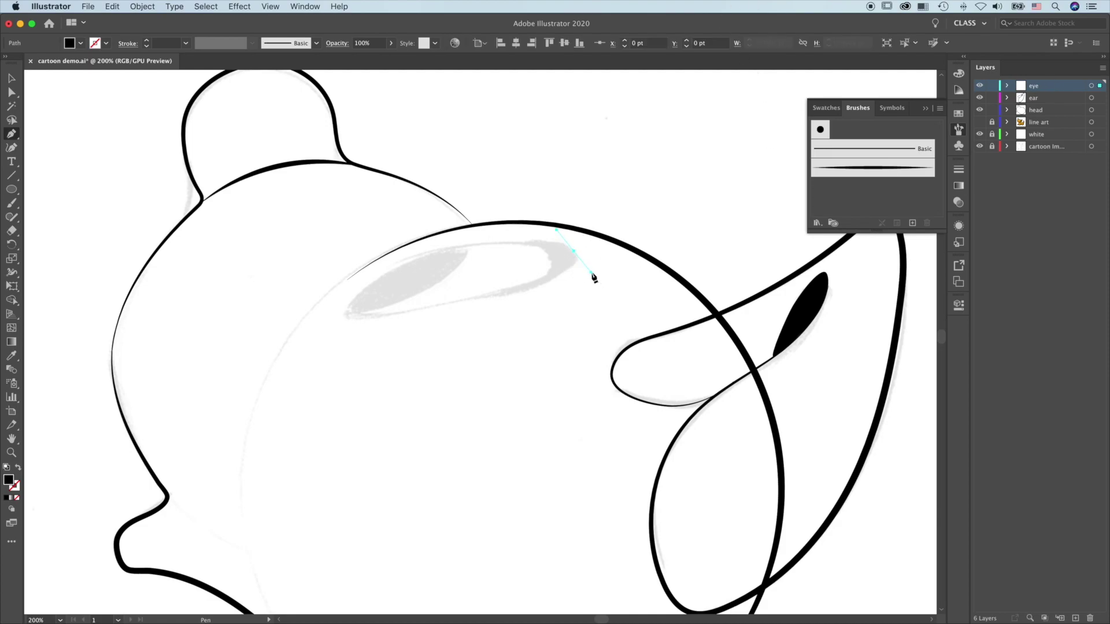
pyautogui.moveTo(348, 317); pyautogui.dragTo(353, 285)
pyautogui.moveTo(574, 253); pyautogui.dragTo(598, 263)
pyautogui.moveTo(647, 289); pyautogui.dragTo(644, 290)
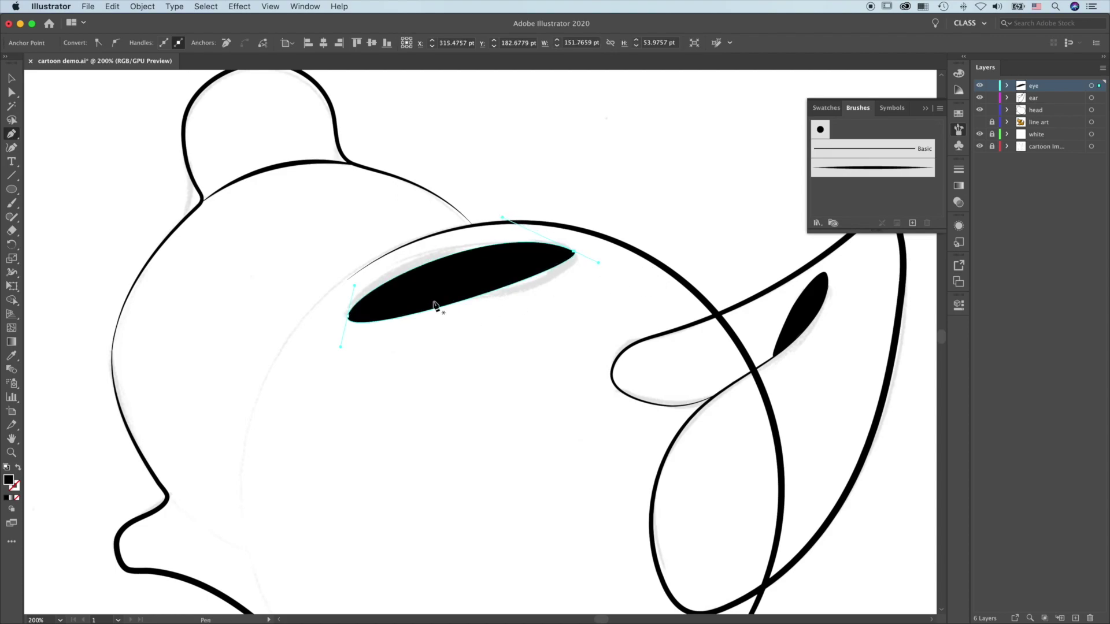
# Step: Reshape the eye's left end, right end and lower-left curve, then make it an unfilled black outline
pyautogui.press('a')
pyautogui.moveTo(355, 286); pyautogui.dragTo(356, 269)
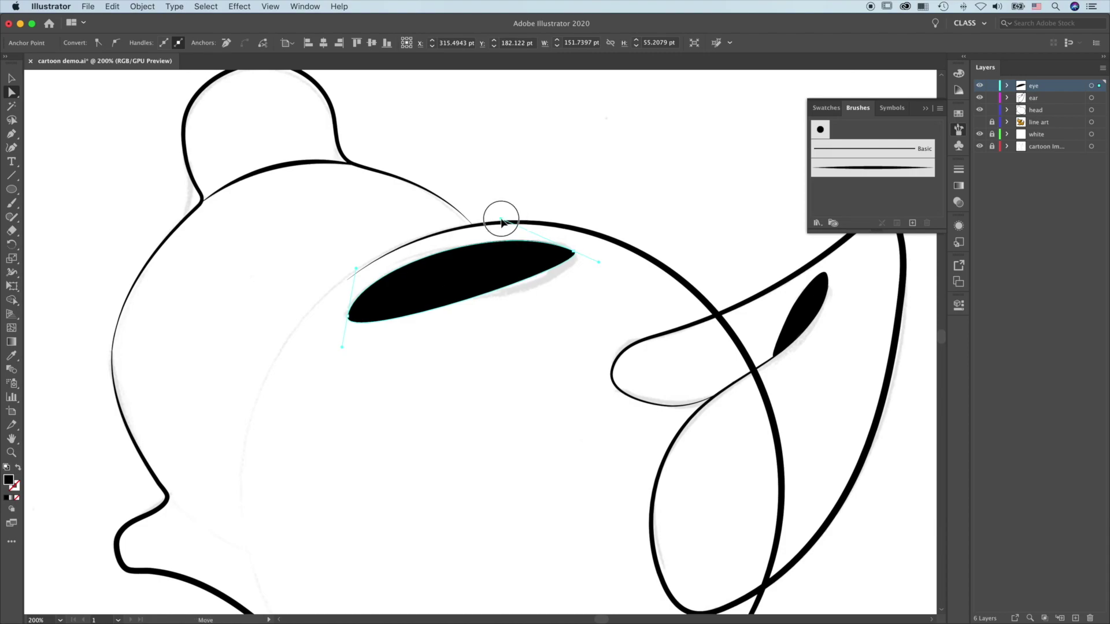
pyautogui.moveTo(599, 263); pyautogui.dragTo(623, 274)
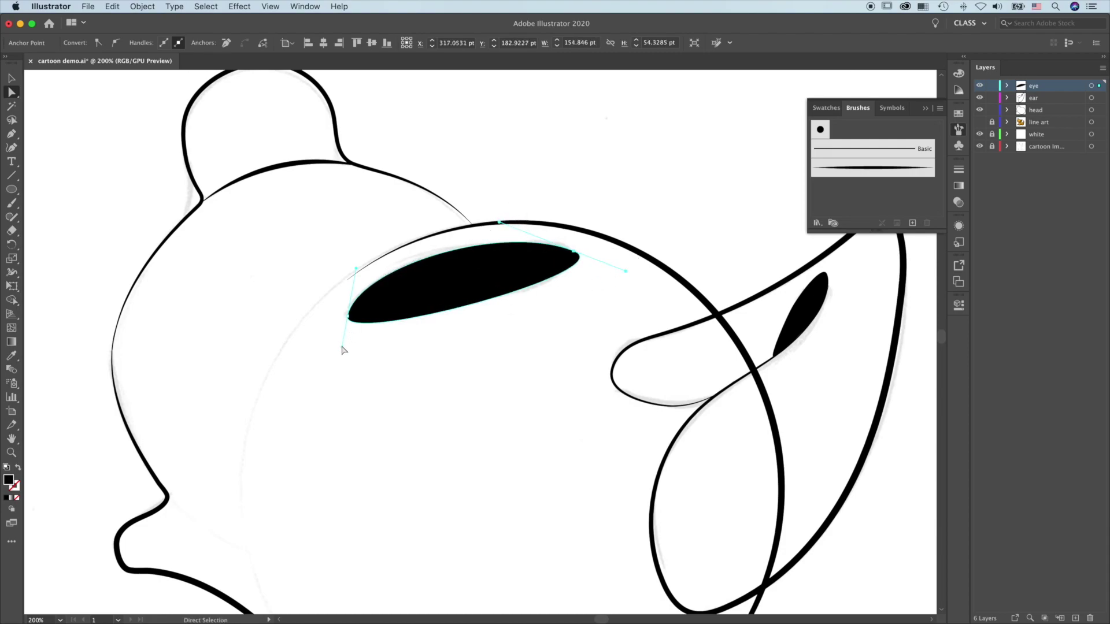
pyautogui.moveTo(342, 346); pyautogui.dragTo(343, 342)
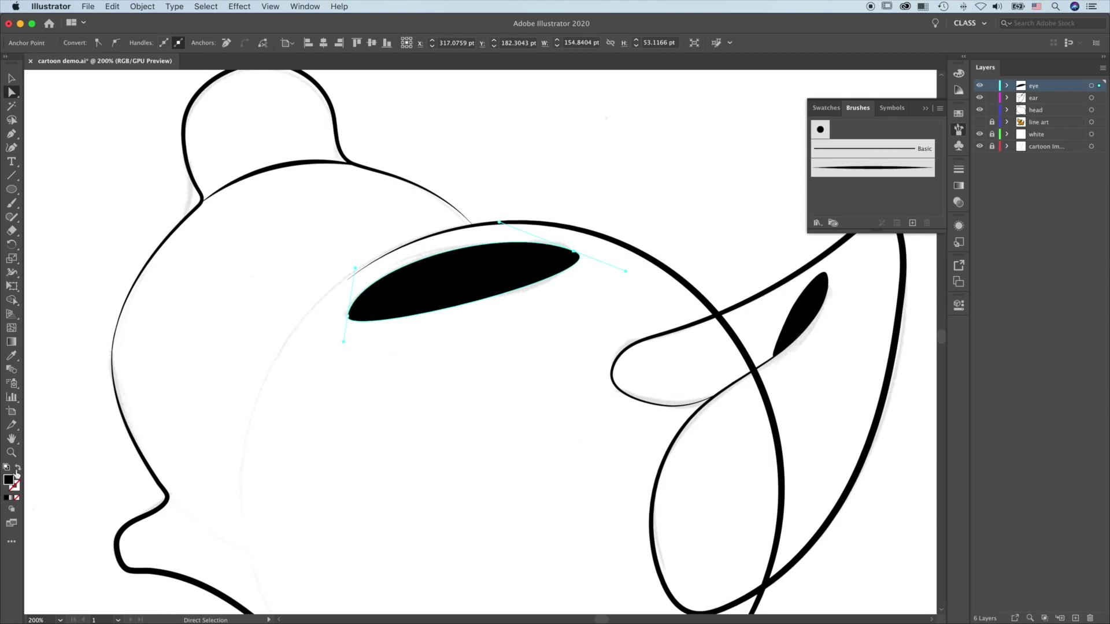
pyautogui.click(18, 469)
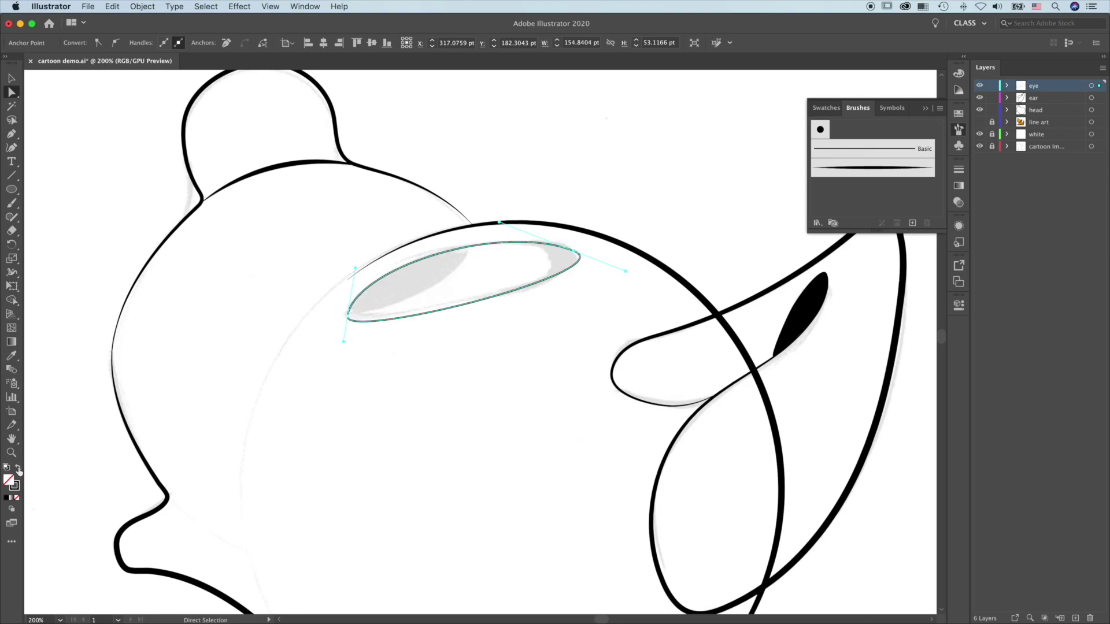
# Step: Pen-draw a closed inner path following the eye's lower edge
pyautogui.press('p')
pyautogui.moveTo(549, 257); pyautogui.dragTo(558, 272)
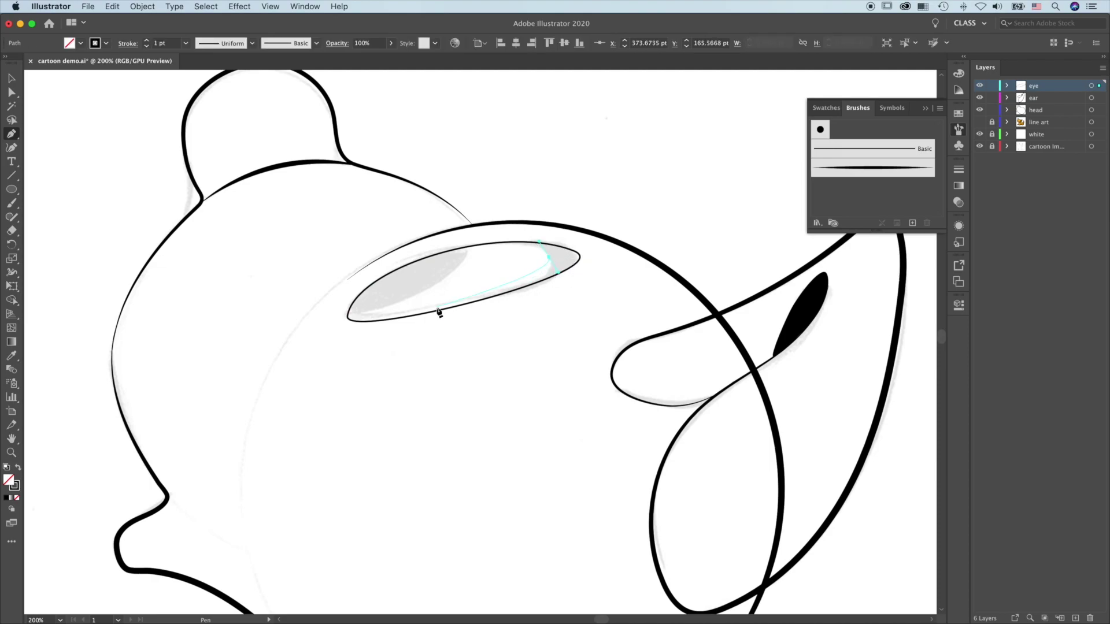
pyautogui.moveTo(357, 314); pyautogui.dragTo(348, 325)
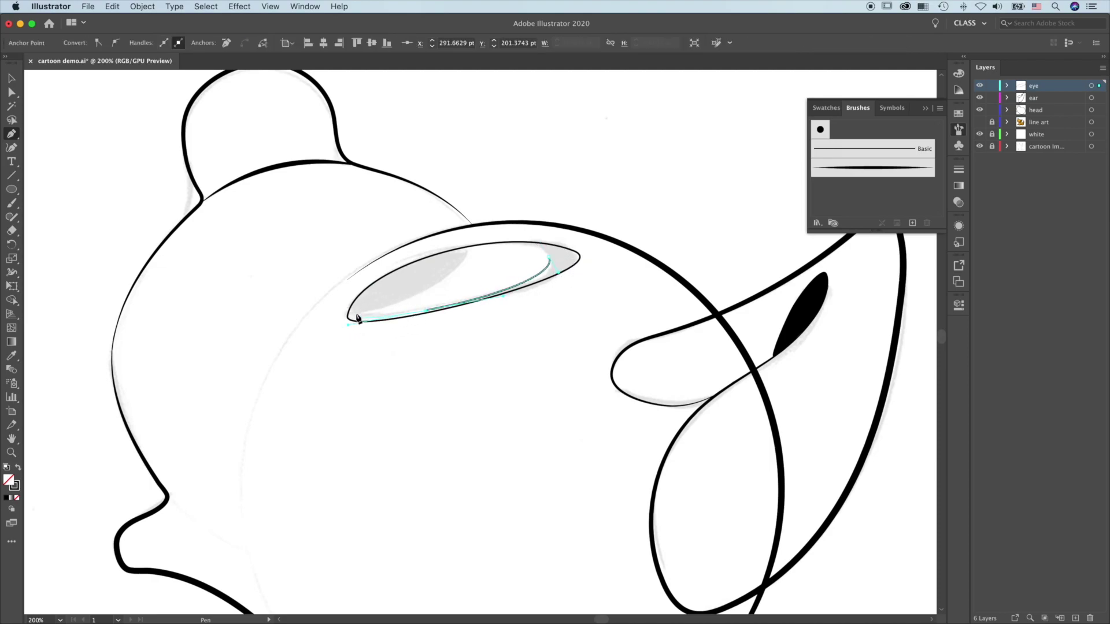
pyautogui.moveTo(428, 288); pyautogui.dragTo(442, 279)
pyautogui.click(466, 252)
pyautogui.moveTo(548, 257); pyautogui.dragTo(554, 276)
# Step: Reshape the inner eye path's curves and fill it solid black
pyautogui.press('a')
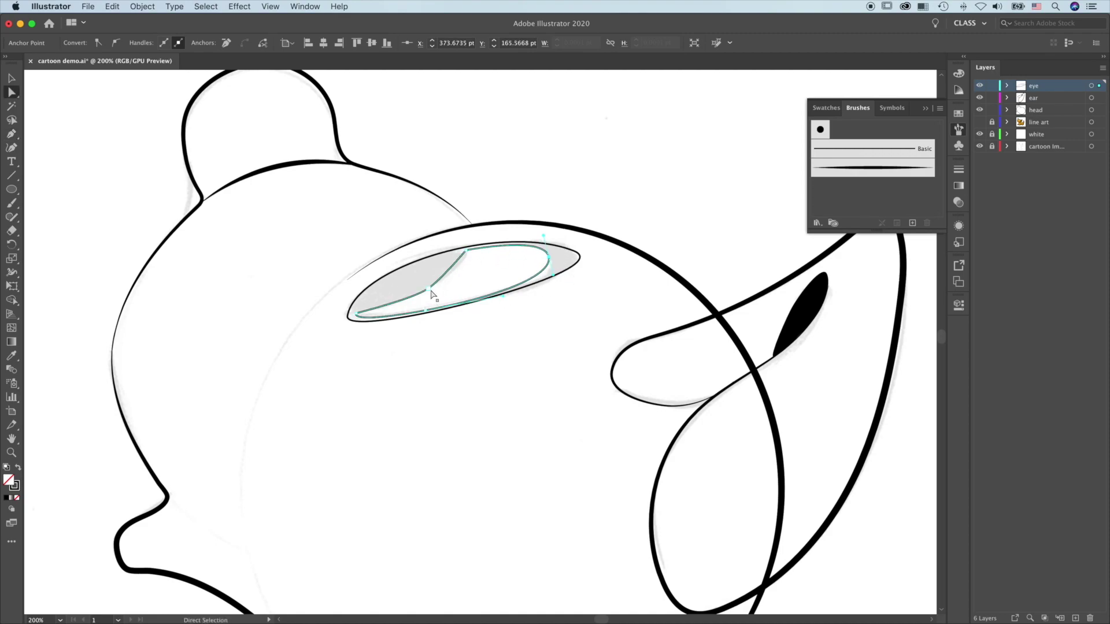
pyautogui.click(445, 280)
pyautogui.moveTo(446, 282); pyautogui.dragTo(461, 272)
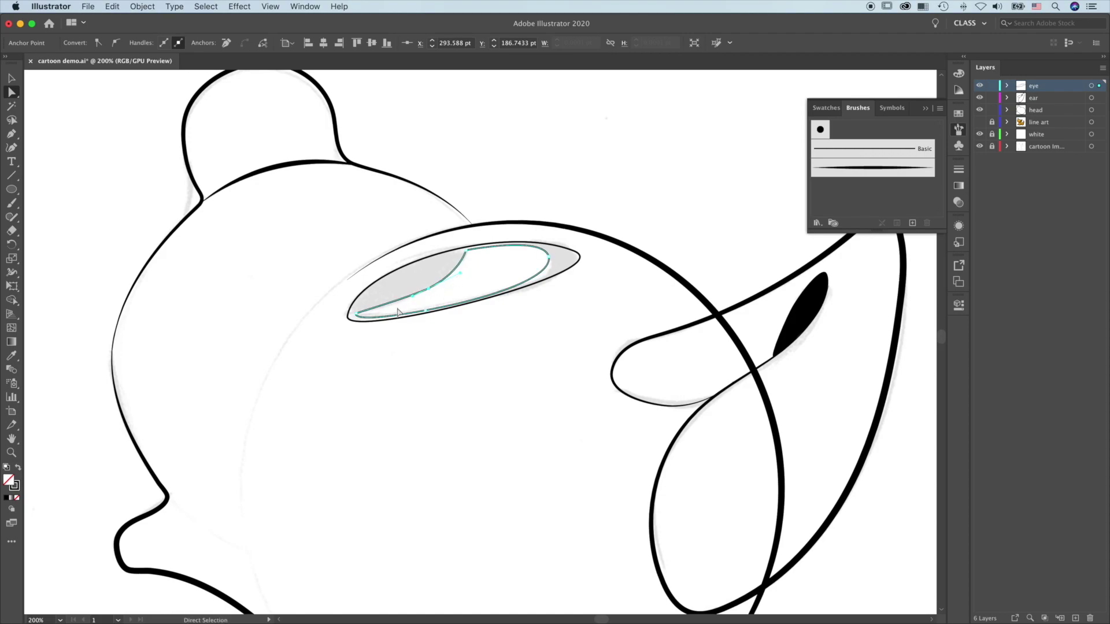
pyautogui.click(358, 316)
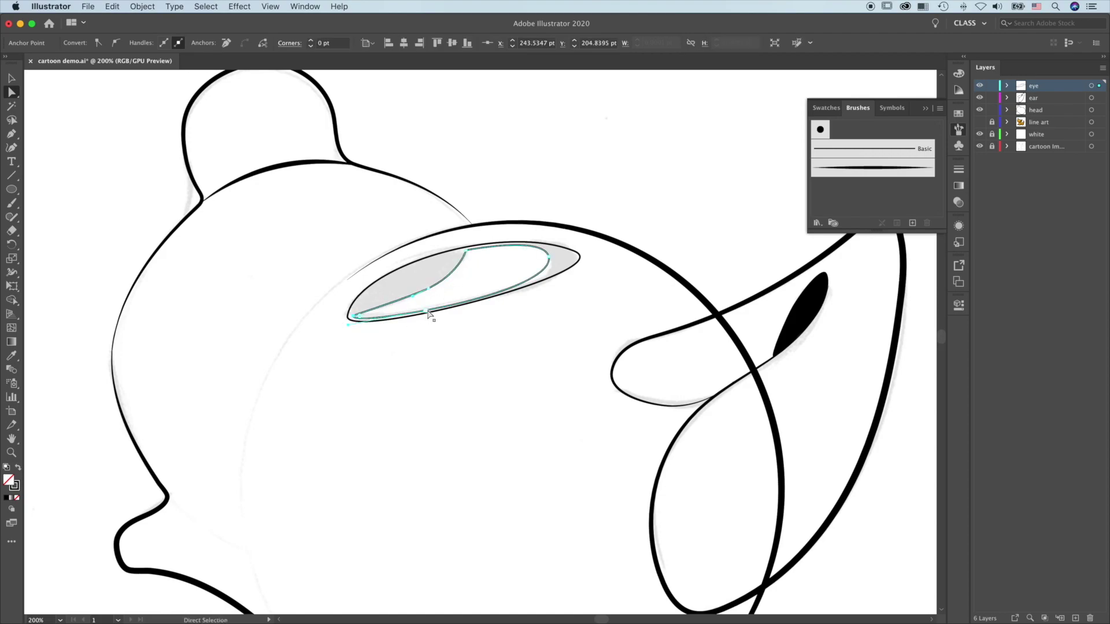
pyautogui.click(556, 280)
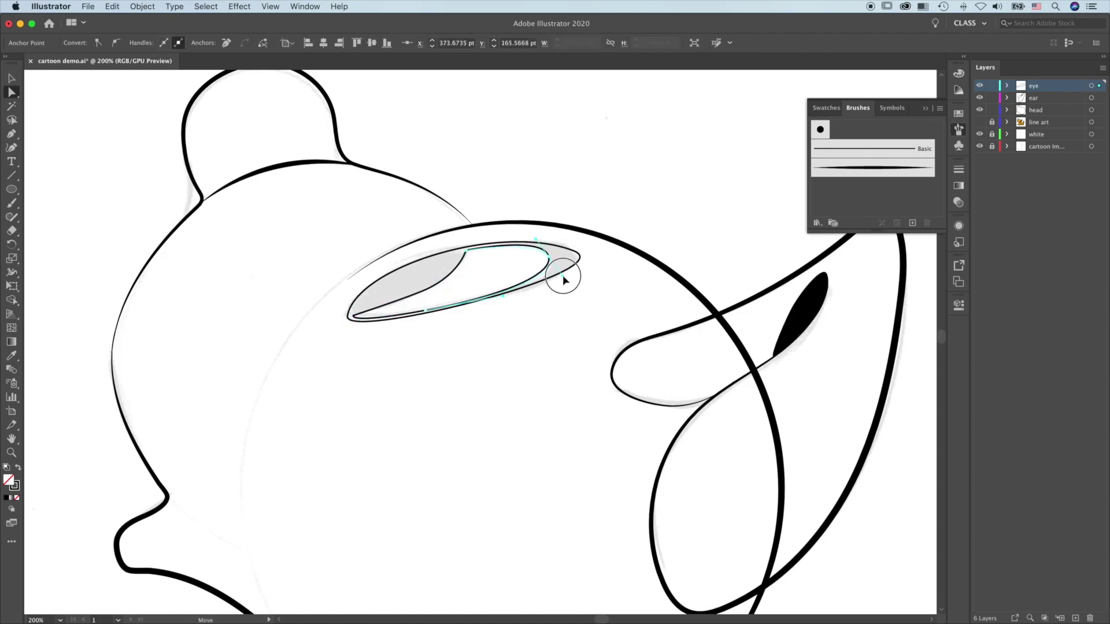
pyautogui.click(514, 291)
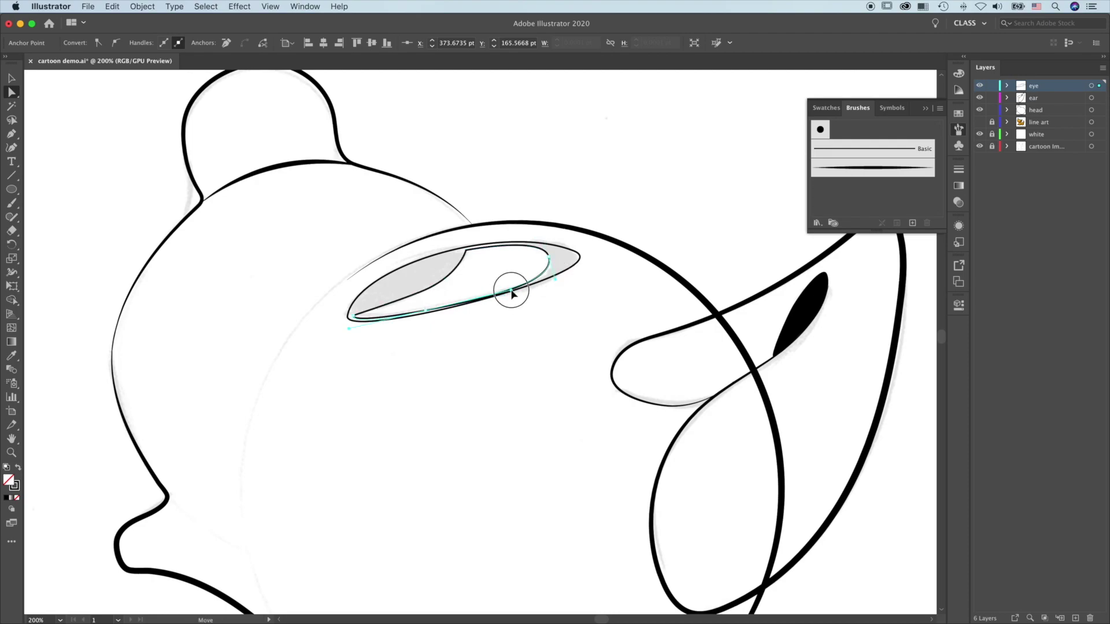
pyautogui.click(516, 294)
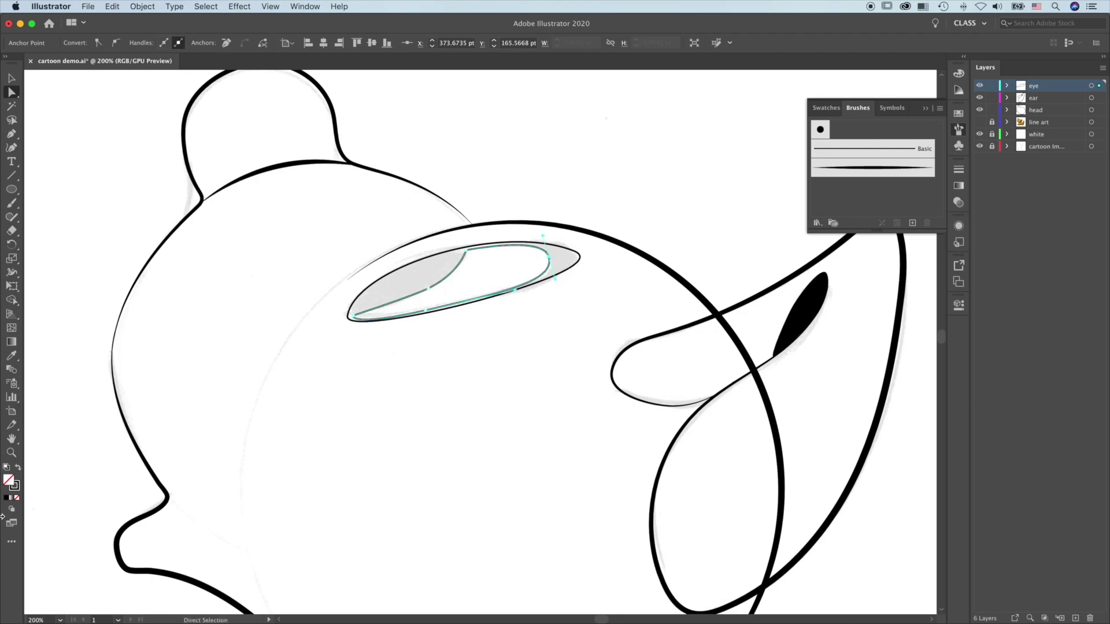
pyautogui.click(20, 468)
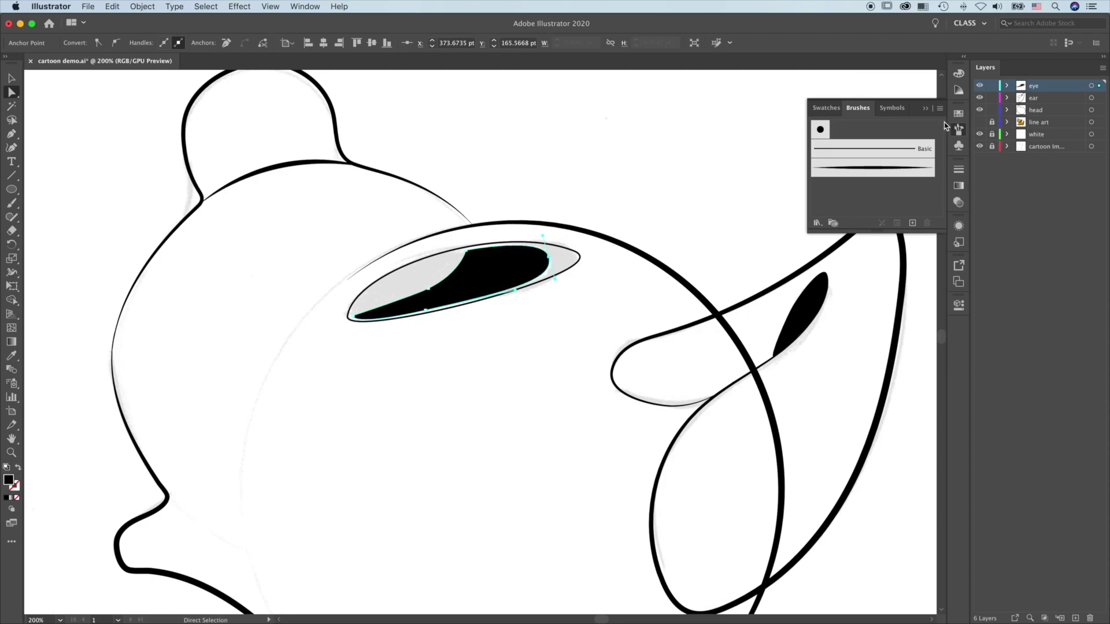
# Step: Set the inner eye shape to white (K 0) and give the outer eye outline a solid black fill
pyautogui.click(959, 76)
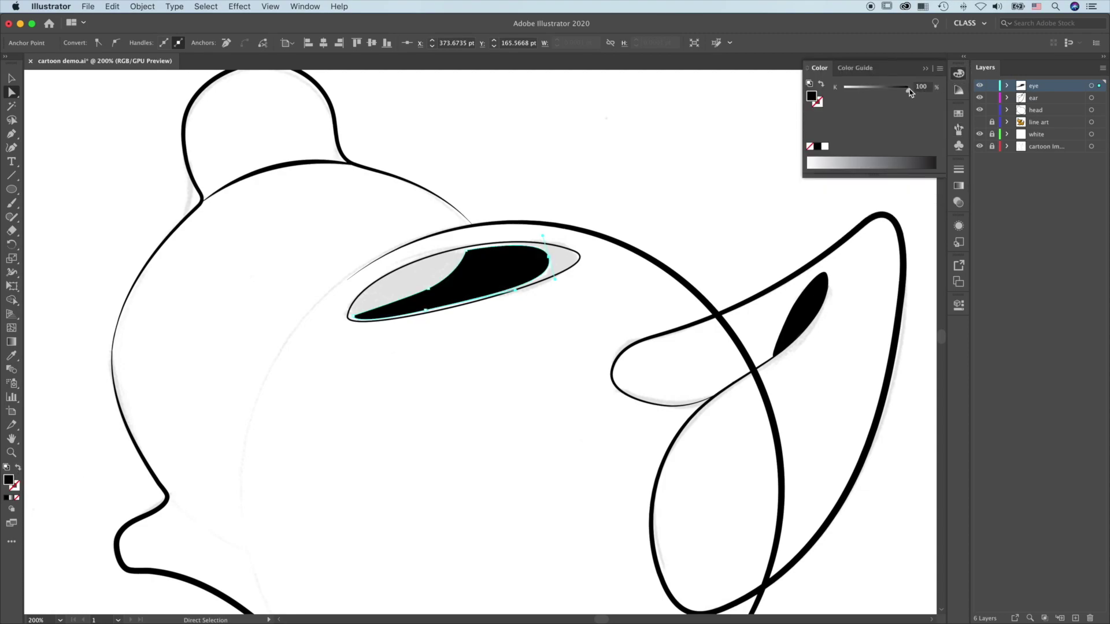
pyautogui.moveTo(910, 93); pyautogui.dragTo(833, 98)
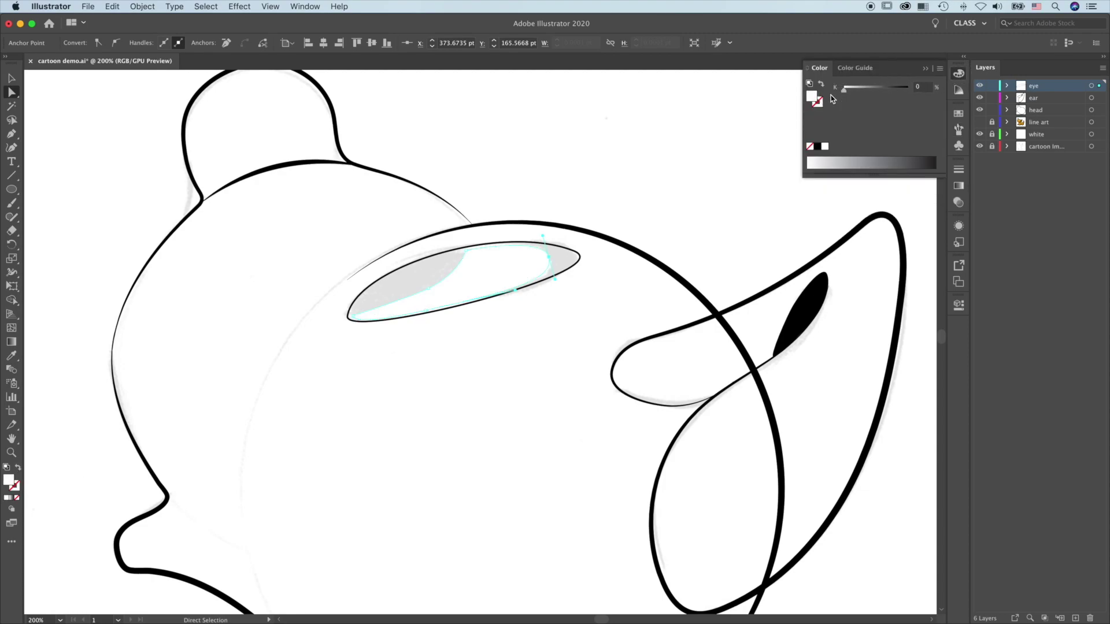
pyautogui.click(1007, 86)
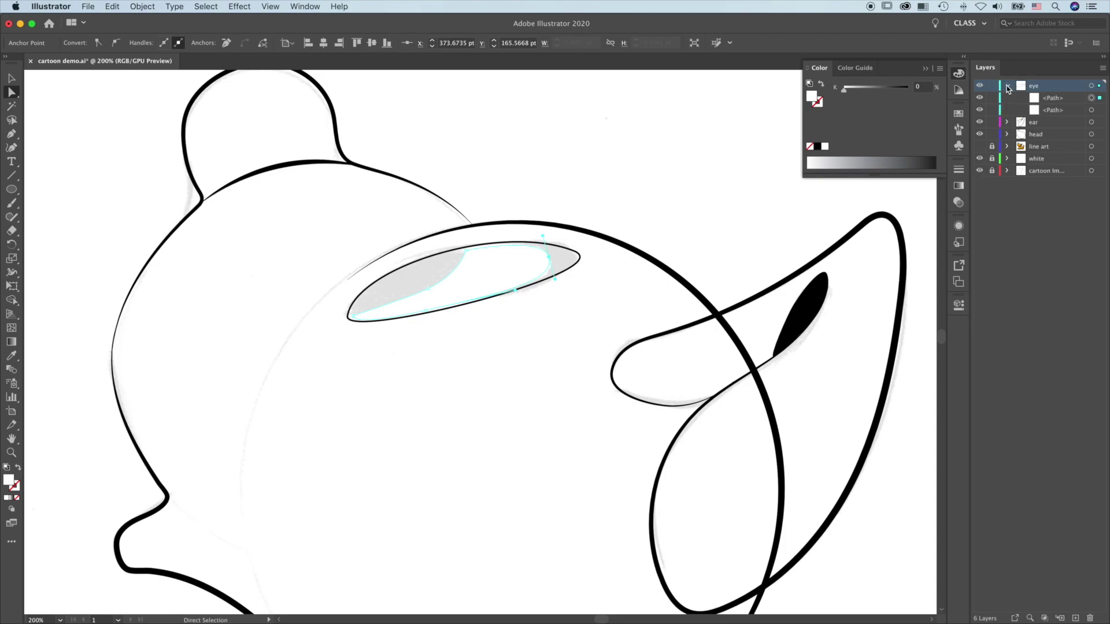
pyautogui.click(1098, 111)
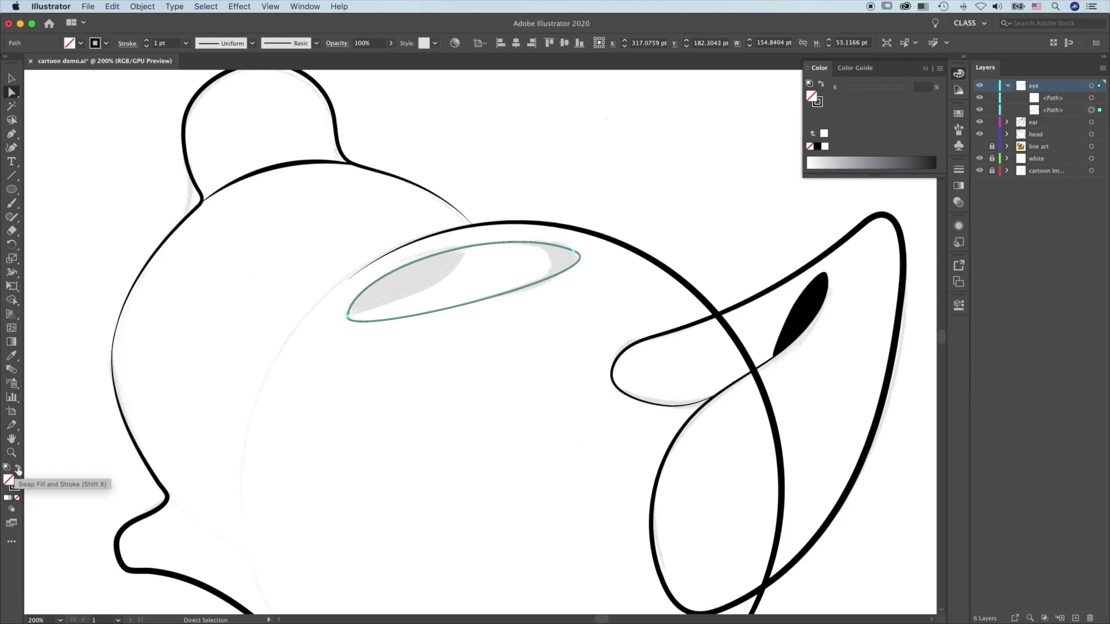
pyautogui.click(18, 470)
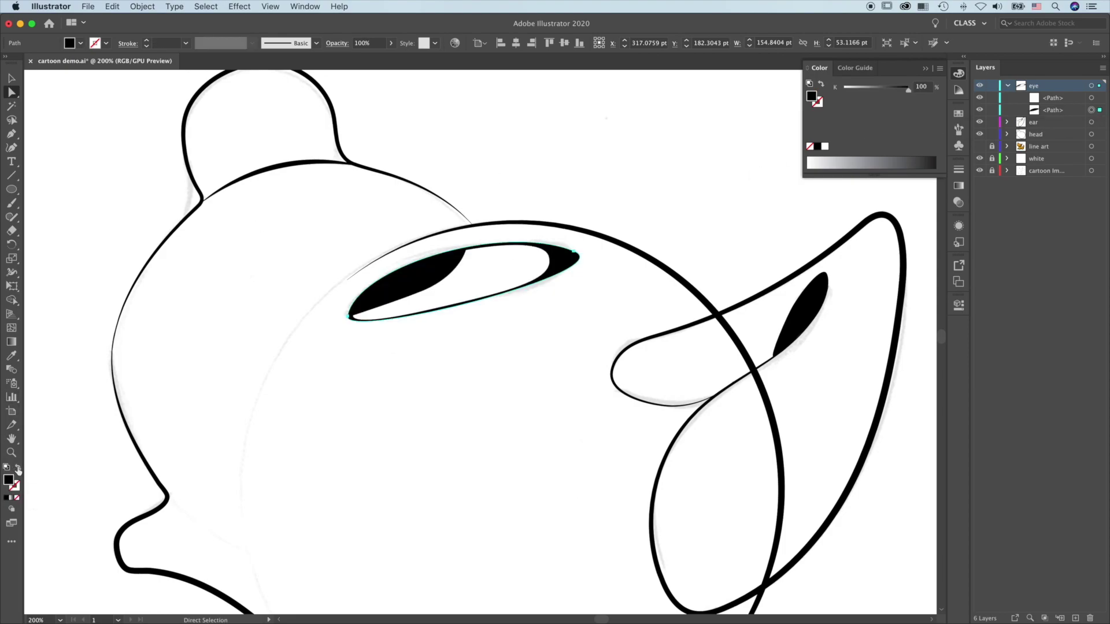
pyautogui.press('super+0')
pyautogui.press('super+shift+a')
# Step: Add a 'body' layer below head and lock the eye, ear and head layers
pyautogui.click(1008, 86)
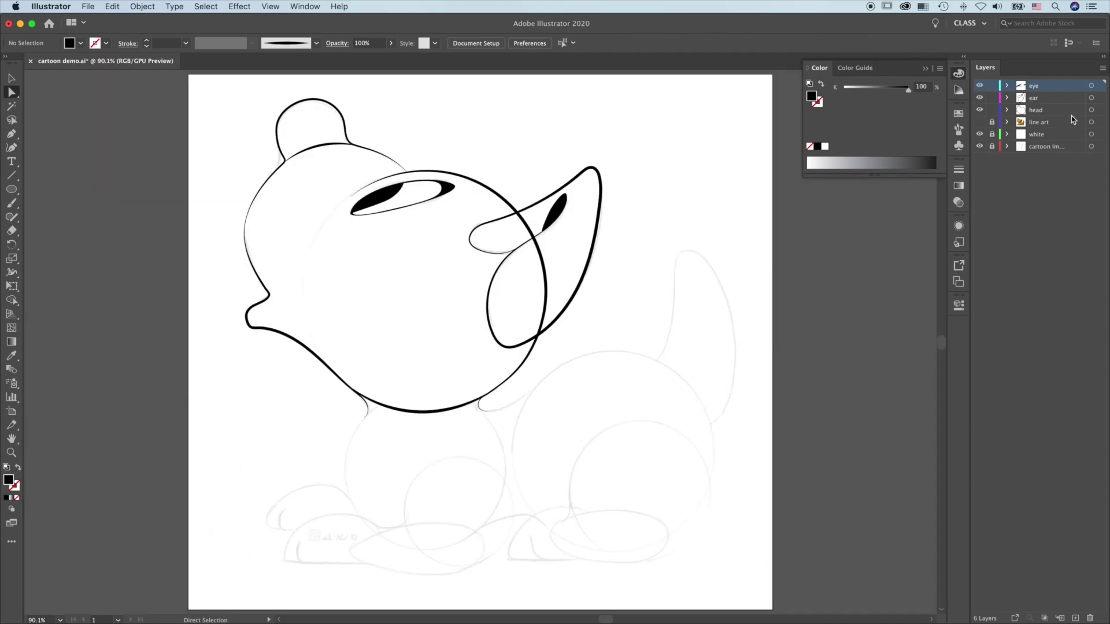
pyautogui.press('super+l')
pyautogui.doubleClick(1041, 85)
pyautogui.write('body')
pyautogui.press('Return')
pyautogui.moveTo(1041, 86); pyautogui.dragTo(1040, 124)
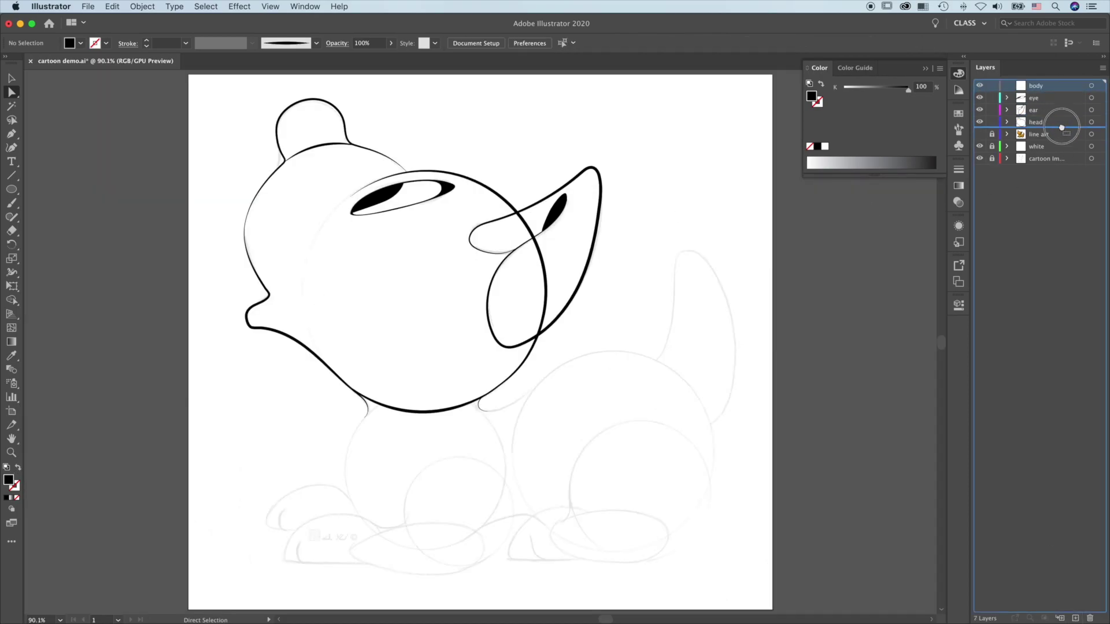
pyautogui.moveTo(992, 85); pyautogui.dragTo(992, 110)
# Step: Brush-trace the body outline: top edge, lower-right edge, humped bottom and lower-left edge
pyautogui.press('super+equal')
pyautogui.press('super+equal')
pyautogui.moveTo(564, 379); pyautogui.dragTo(572, 288)
pyautogui.press('b')
pyautogui.moveTo(223, 232)
pyautogui.mouseDown()
pyautogui.moveTo(209, 414)
pyautogui.moveTo(311, 481)
pyautogui.moveTo(498, 428)
pyautogui.moveTo(632, 478)
pyautogui.moveTo(763, 433)
pyautogui.moveTo(751, 184)
pyautogui.moveTo(565, 171)
pyautogui.moveTo(414, 234)
pyautogui.mouseUp()
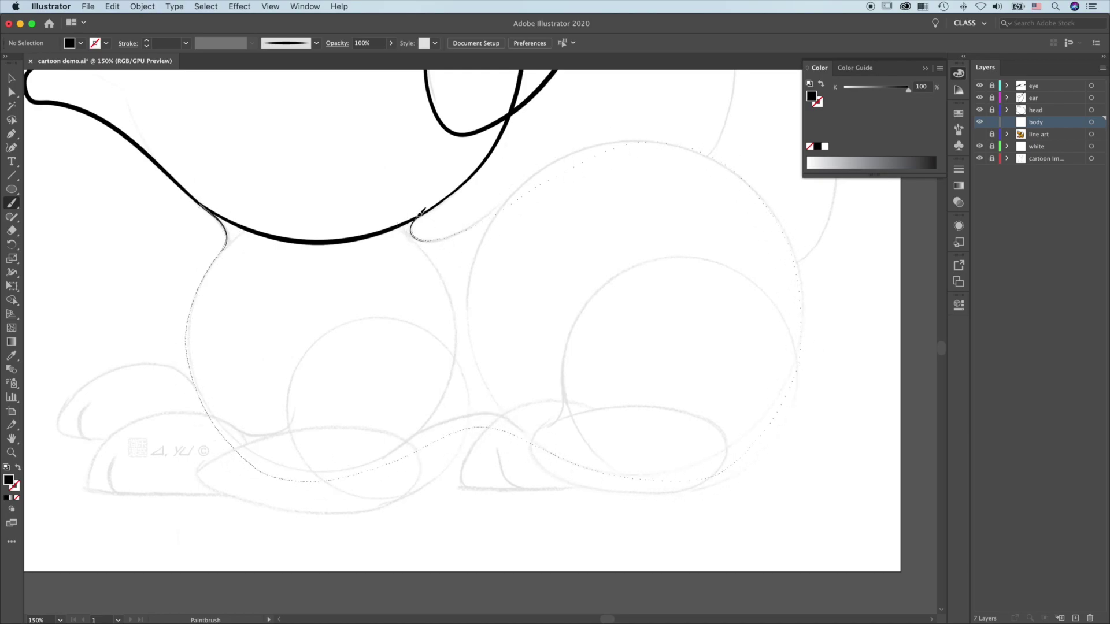
pyautogui.moveTo(656, 143); pyautogui.dragTo(422, 240)
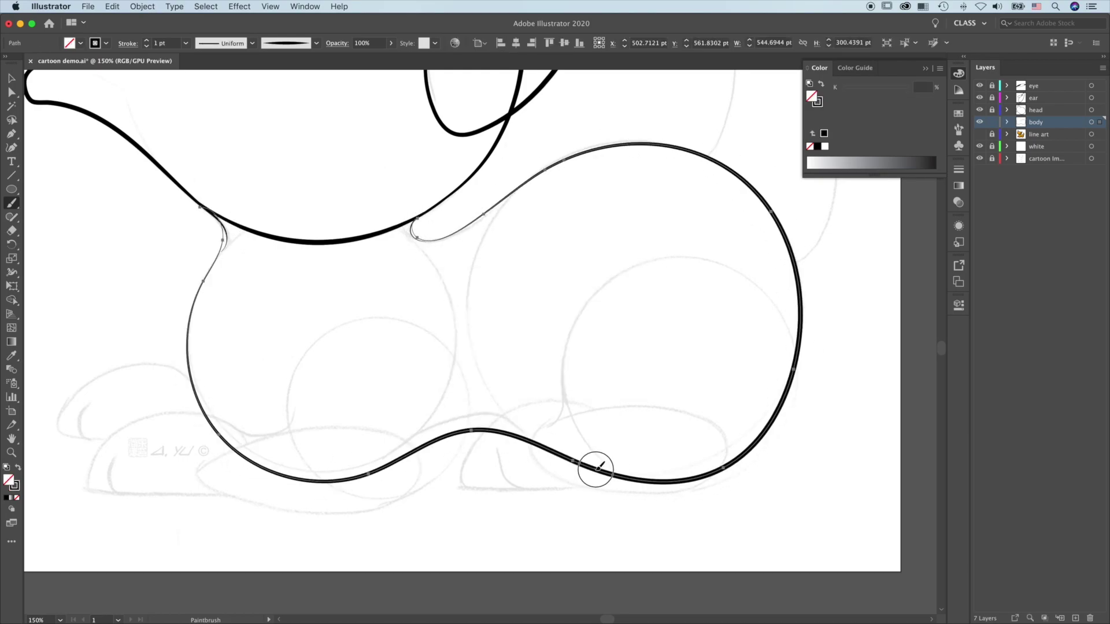
pyautogui.moveTo(595, 466)
pyautogui.mouseDown()
pyautogui.moveTo(798, 354)
pyautogui.moveTo(806, 307)
pyautogui.mouseUp()
pyautogui.moveTo(317, 473)
pyautogui.mouseDown()
pyautogui.moveTo(538, 446)
pyautogui.moveTo(564, 458)
pyautogui.mouseUp()
pyautogui.moveTo(193, 310)
pyautogui.mouseDown()
pyautogui.moveTo(359, 463)
pyautogui.moveTo(382, 469)
pyautogui.mouseUp()
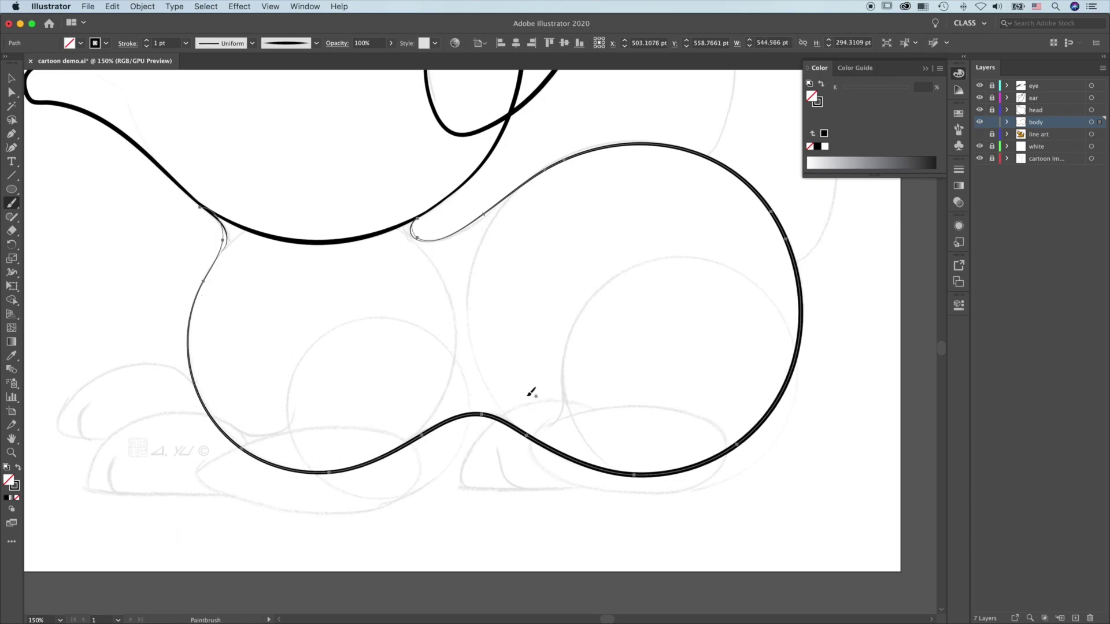
# Step: Set the body strokes to a 1.5 pt stroke weight
pyautogui.click(185, 43)
pyautogui.click(199, 101)
pyautogui.write('1.5')
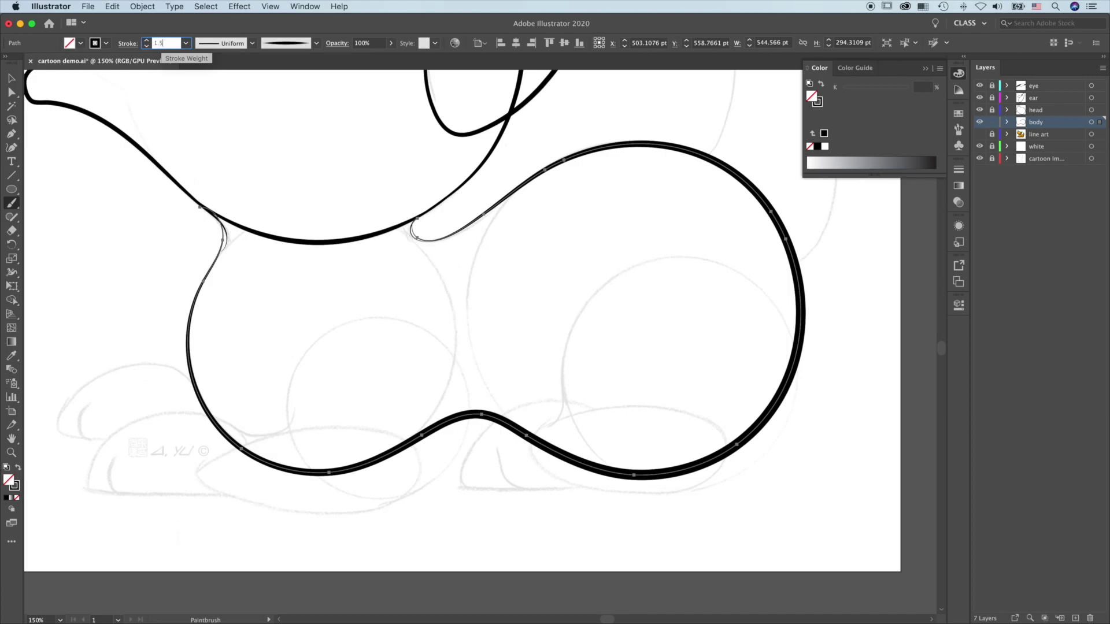
pyautogui.press('Return')
# Step: Reshape the body curve near the neck so it hugs the head line
pyautogui.press('z')
pyautogui.moveTo(255, 251); pyautogui.dragTo(470, 330)
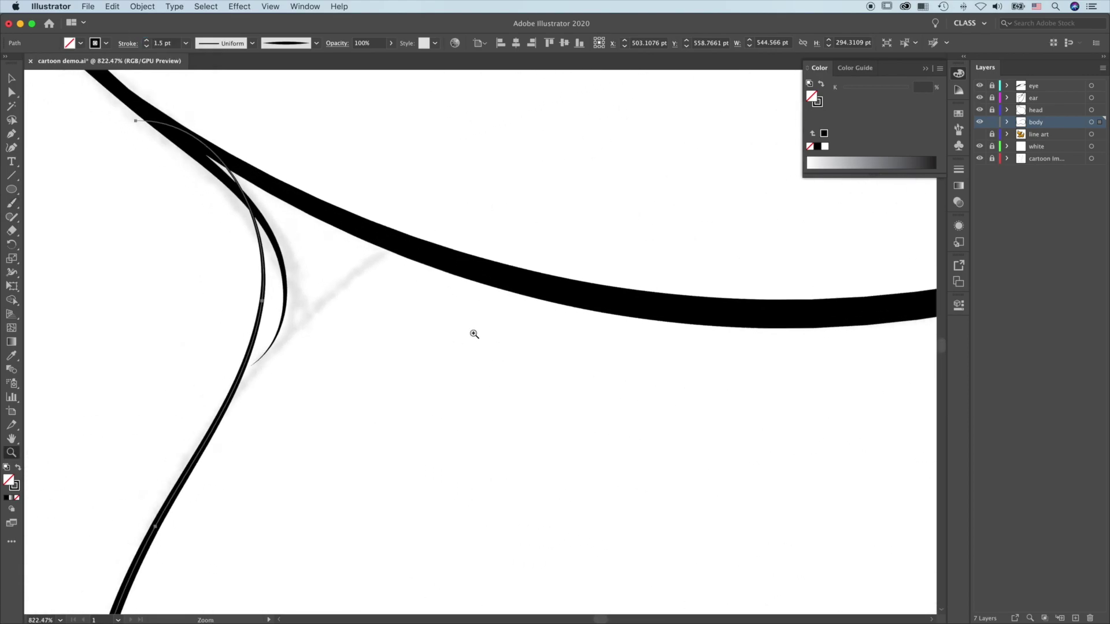
pyautogui.press('a')
pyautogui.click(226, 151)
pyautogui.moveTo(242, 112); pyautogui.dragTo(223, 166)
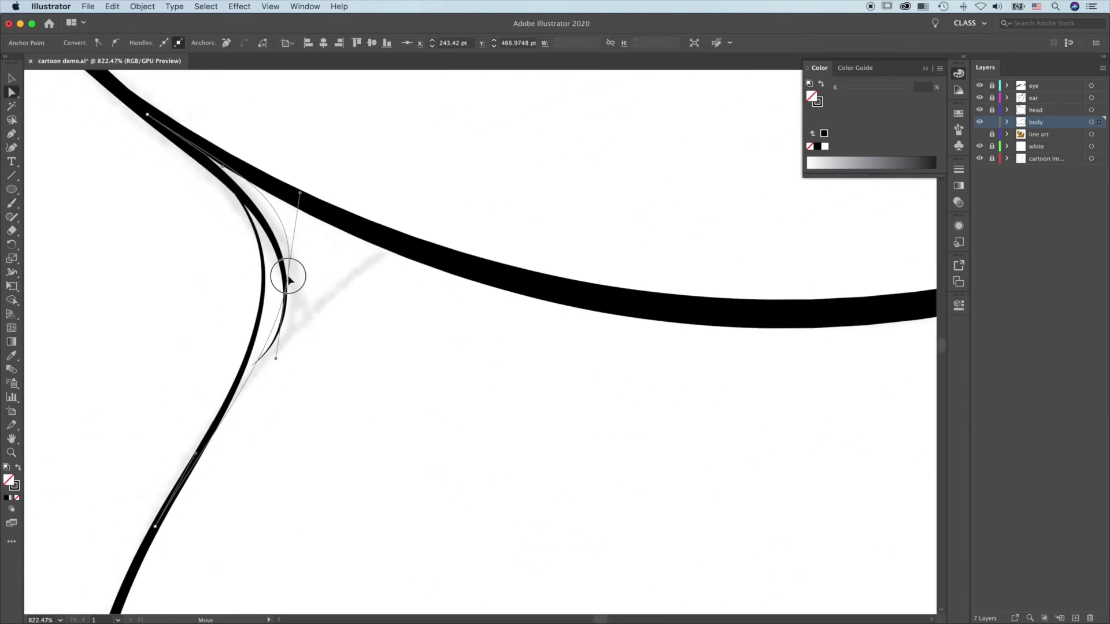
pyautogui.moveTo(288, 280); pyautogui.dragTo(284, 307)
pyautogui.moveTo(272, 390); pyautogui.dragTo(263, 393)
# Step: Fine-tune the body curve's lower anchor handle and nudge its middle anchor down-left
pyautogui.click(159, 513)
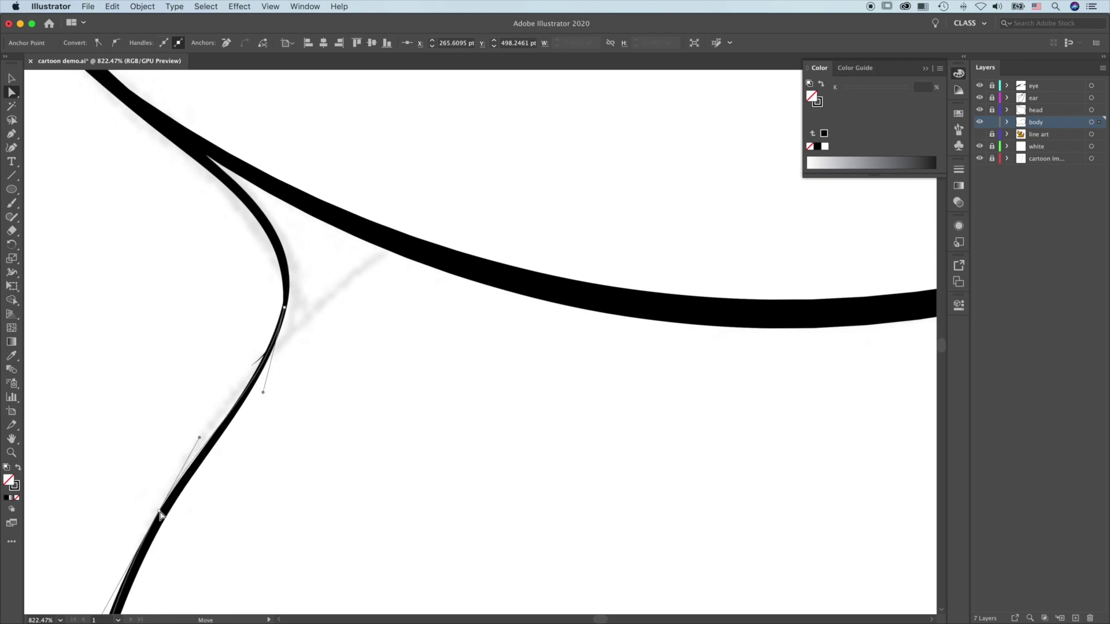
pyautogui.moveTo(199, 438); pyautogui.dragTo(210, 407)
pyautogui.click(287, 297)
pyautogui.click(281, 312)
pyautogui.moveTo(281, 312); pyautogui.dragTo(279, 317)
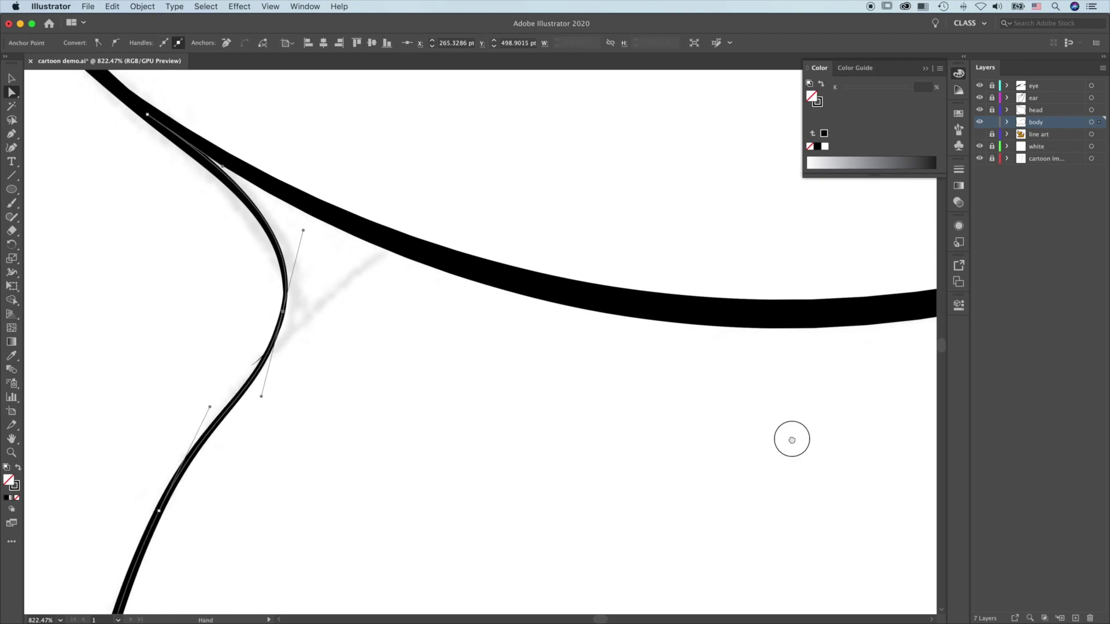
pyautogui.hscroll(15, 792, 440)
pyautogui.click(490, 273)
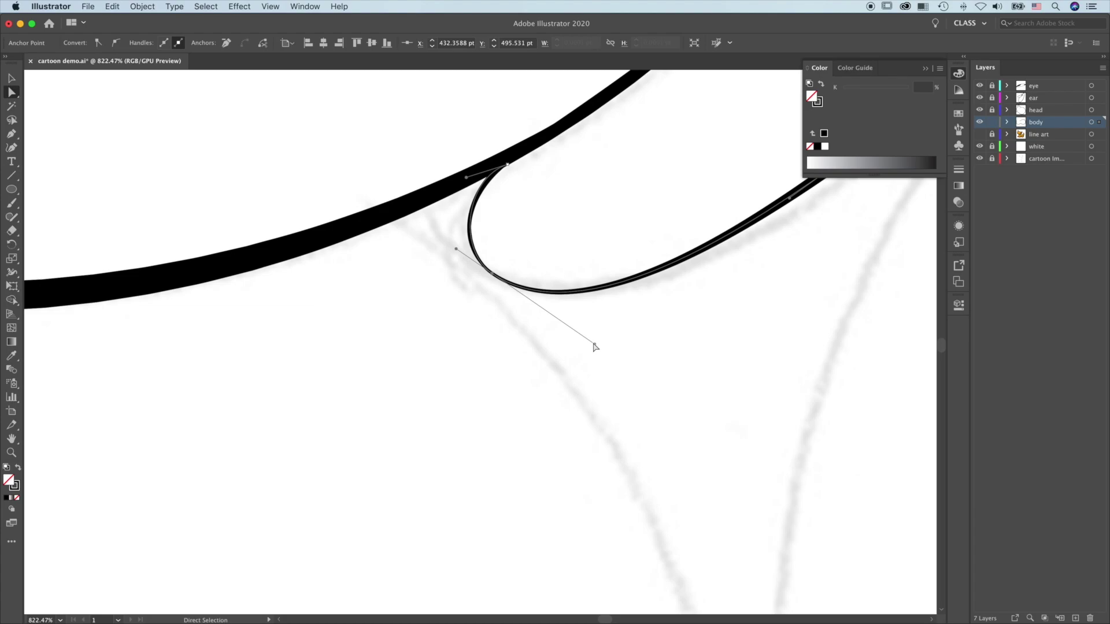
pyautogui.press('super+0')
pyautogui.click(649, 173)
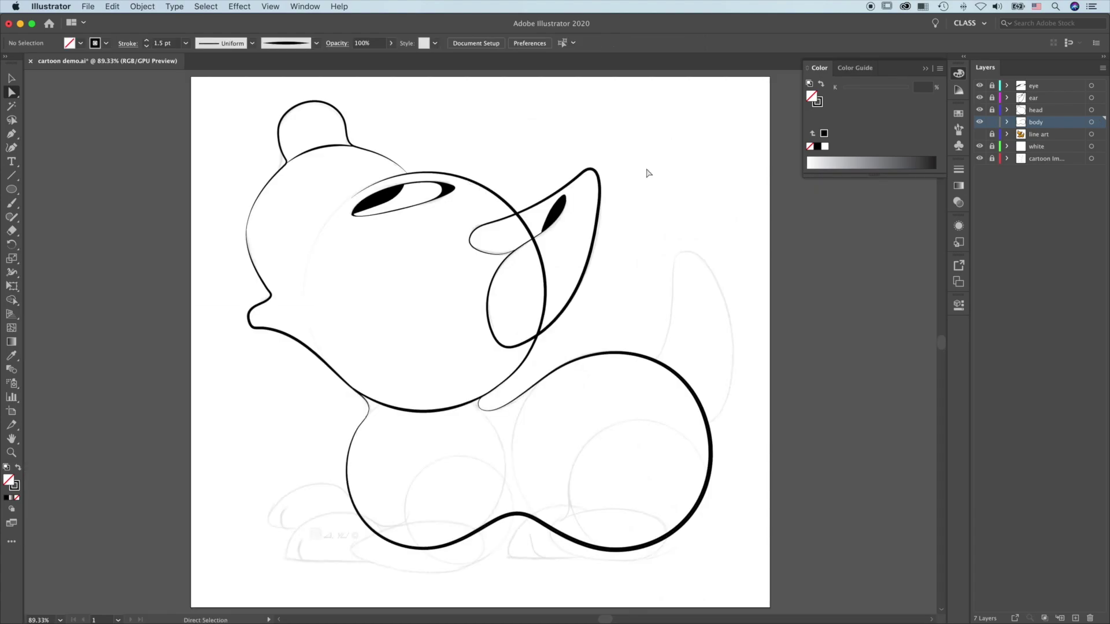
# Step: Brush-trace the right haunch sketch and add a new legs layer above body
pyautogui.click(11, 453)
pyautogui.moveTo(688, 292); pyautogui.dragTo(838, 382)
pyautogui.press('b')
pyautogui.moveTo(606, 422)
pyautogui.mouseDown()
pyautogui.moveTo(728, 208)
pyautogui.moveTo(726, 578)
pyautogui.mouseUp()
pyautogui.moveTo(587, 550); pyautogui.dragTo(667, 216)
pyautogui.press('super+l')
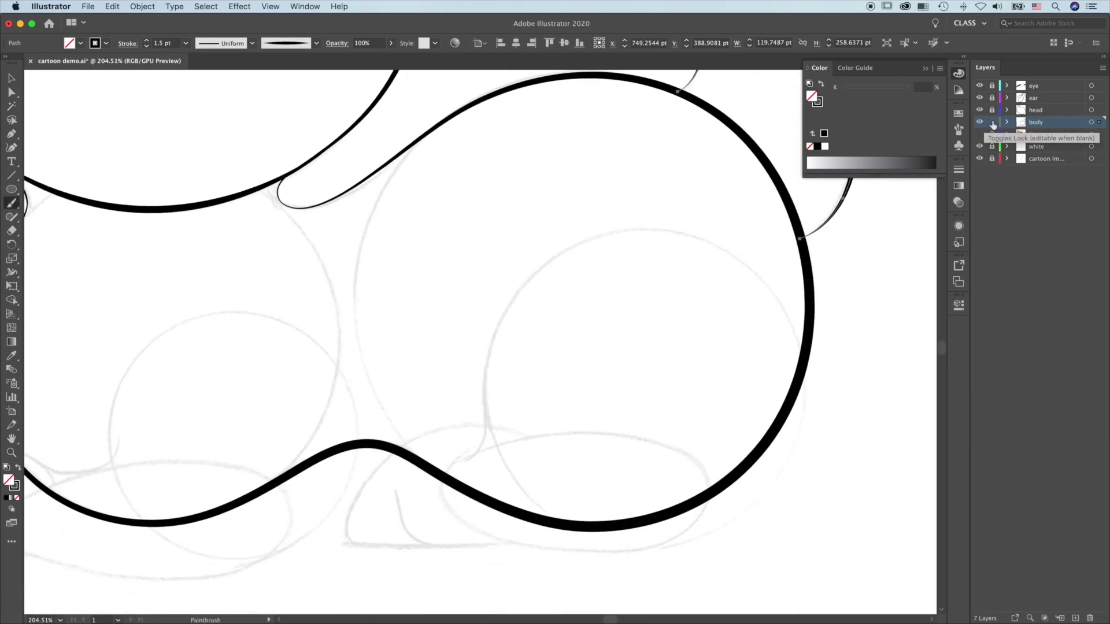
pyautogui.press('super+shift+a')
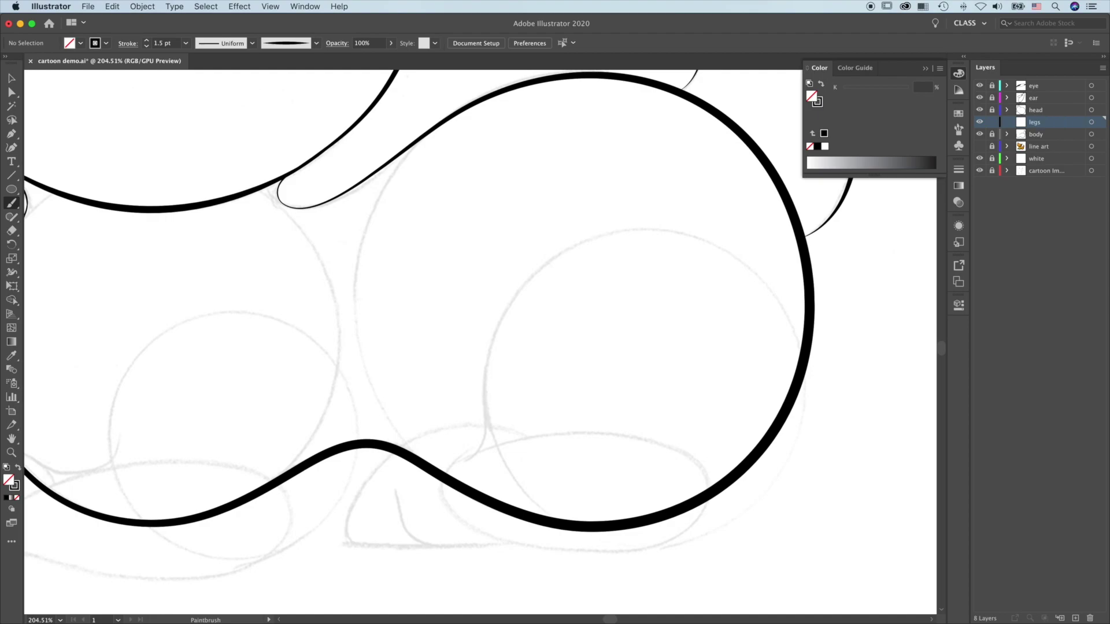
# Step: Brush the hind leg circle and lower leg arcs at a 1 pt stroke weight
pyautogui.scroll(-4, 616, 401)
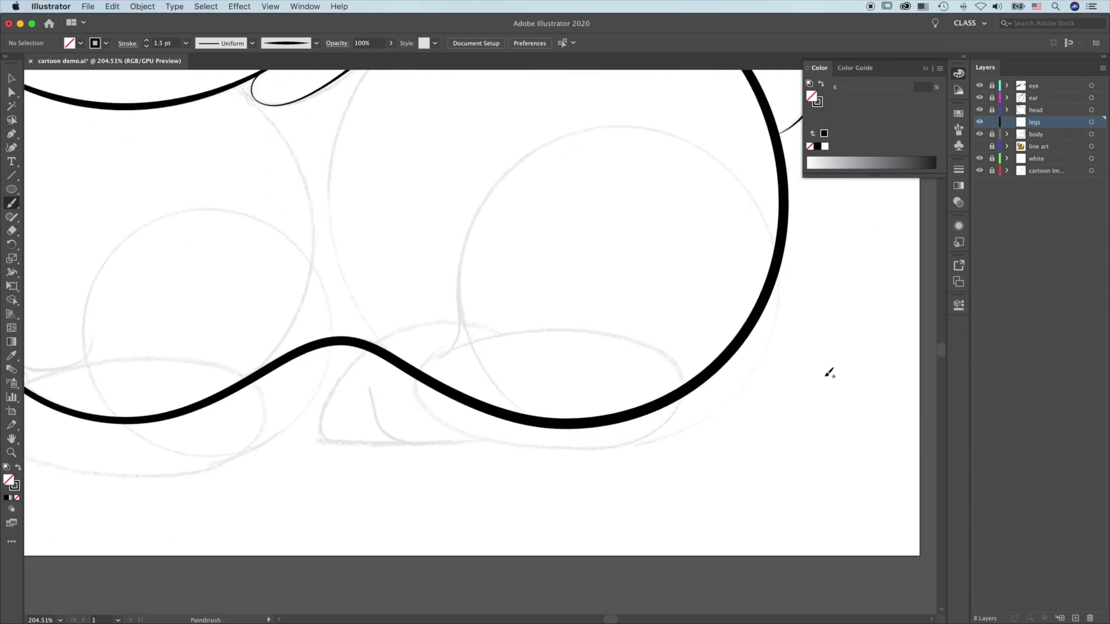
pyautogui.moveTo(455, 333)
pyautogui.mouseDown()
pyautogui.moveTo(763, 310)
pyautogui.moveTo(470, 439)
pyautogui.moveTo(420, 386)
pyautogui.mouseUp()
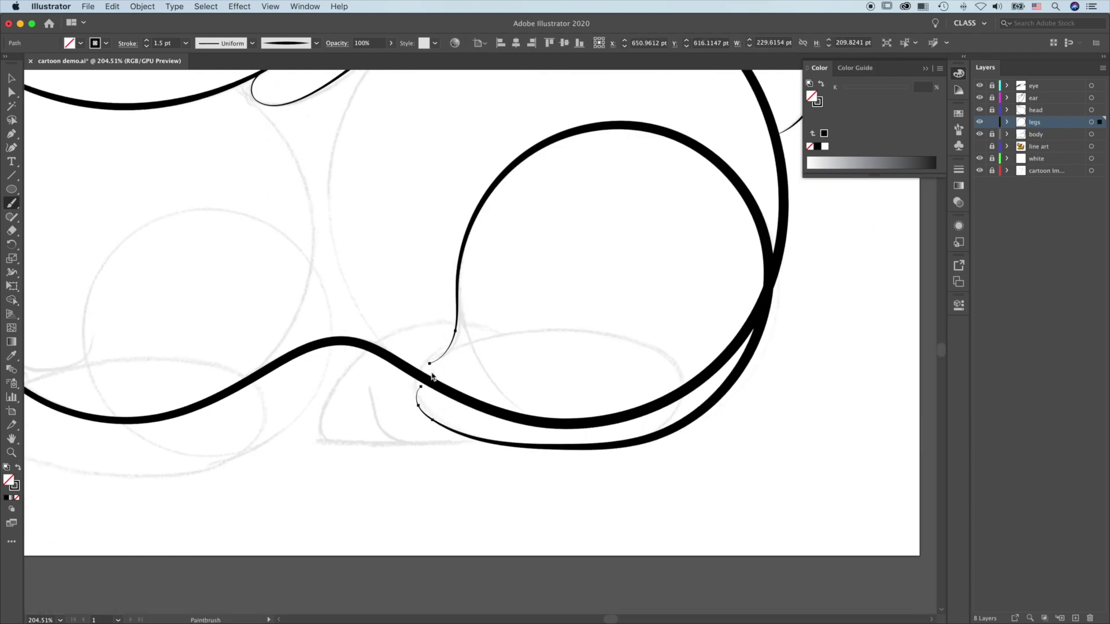
pyautogui.click(186, 43)
pyautogui.click(203, 95)
pyautogui.moveTo(496, 337)
pyautogui.mouseDown()
pyautogui.moveTo(639, 346)
pyautogui.moveTo(671, 412)
pyautogui.mouseUp()
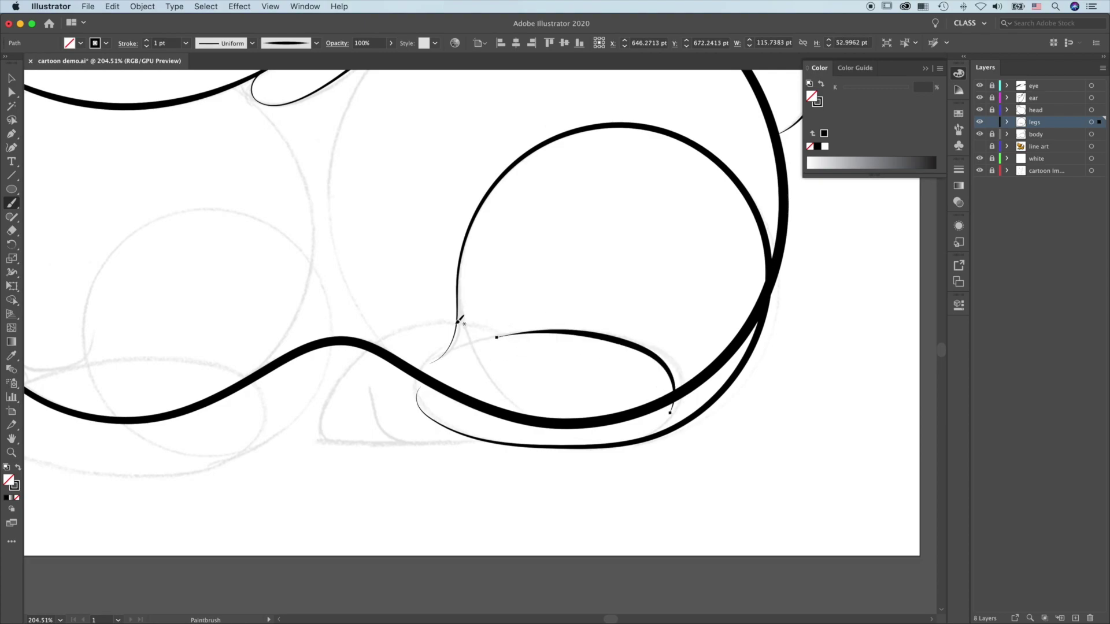
pyautogui.moveTo(457, 322)
pyautogui.mouseDown()
pyautogui.moveTo(369, 345)
pyautogui.moveTo(411, 442)
pyautogui.moveTo(502, 444)
pyautogui.mouseUp()
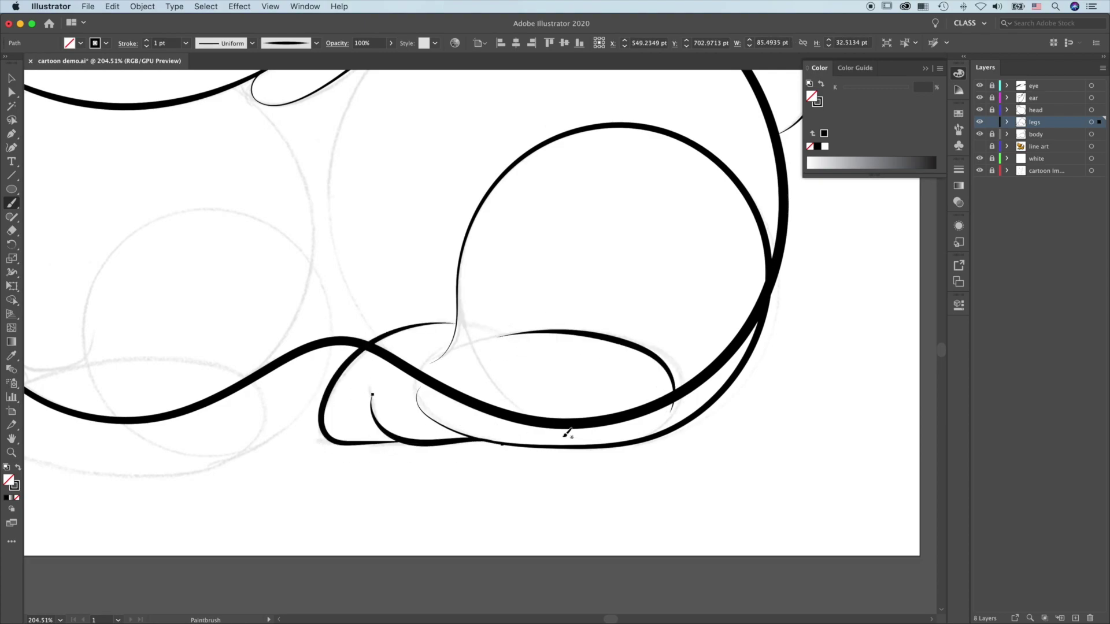
pyautogui.scroll(-2, 566, 432)
# Step: Brush the front leg from the paw up to the body and add another layer for the other leg
pyautogui.press('a')
pyautogui.click(475, 302)
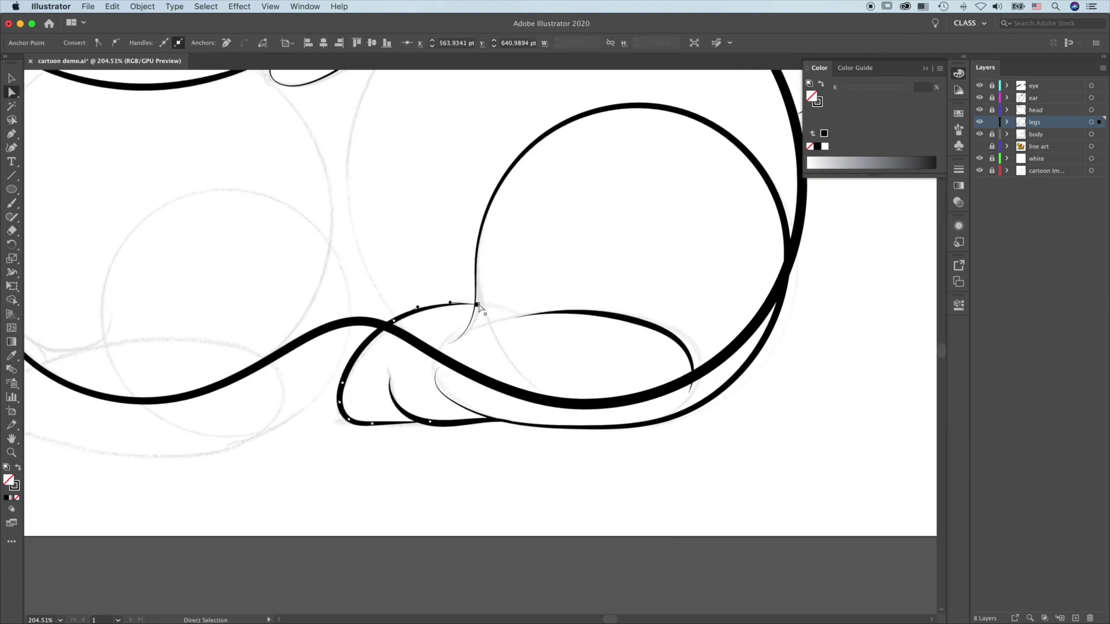
pyautogui.moveTo(467, 446)
pyautogui.mouseDown()
pyautogui.moveTo(681, 427)
pyautogui.moveTo(856, 437)
pyautogui.mouseUp()
pyautogui.press('b')
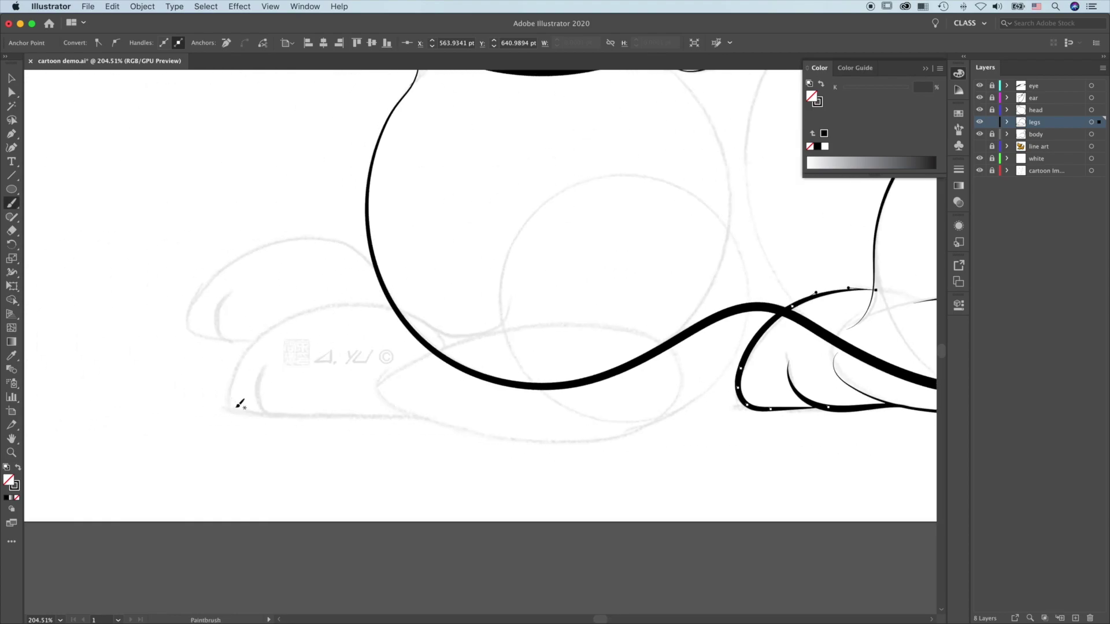
pyautogui.moveTo(263, 413)
pyautogui.mouseDown()
pyautogui.moveTo(283, 316)
pyautogui.moveTo(446, 329)
pyautogui.moveTo(503, 317)
pyautogui.moveTo(522, 228)
pyautogui.moveTo(694, 181)
pyautogui.moveTo(747, 304)
pyautogui.moveTo(667, 415)
pyautogui.moveTo(550, 442)
pyautogui.moveTo(366, 398)
pyautogui.mouseUp()
pyautogui.moveTo(266, 365)
pyautogui.mouseDown()
pyautogui.moveTo(376, 415)
pyautogui.moveTo(575, 440)
pyautogui.mouseUp()
pyautogui.moveTo(769, 462); pyautogui.dragTo(580, 444)
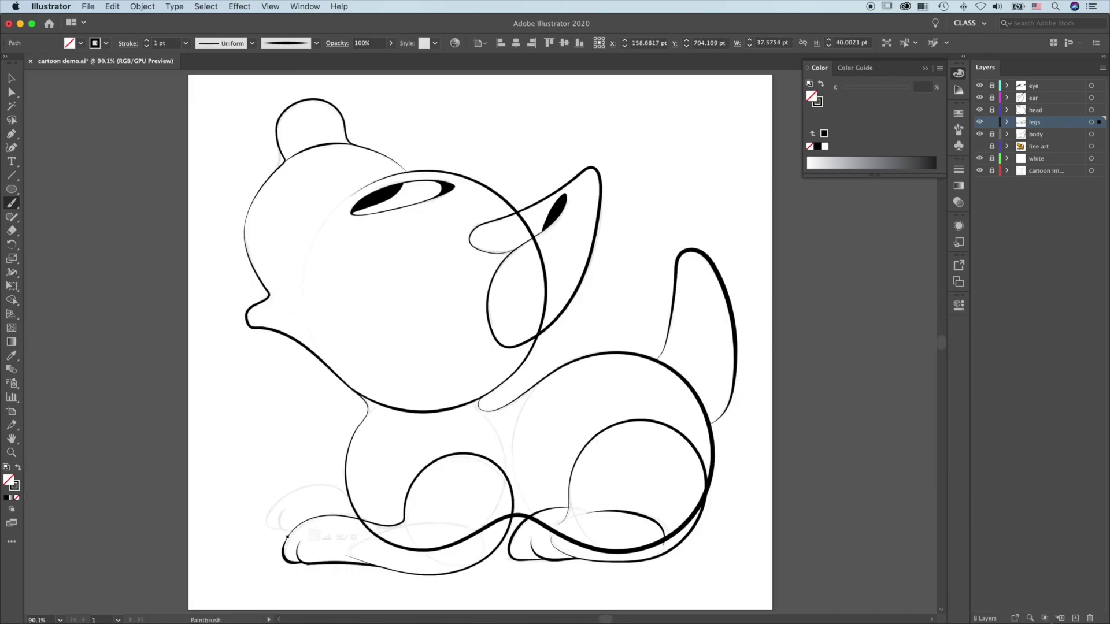
pyautogui.press('super+l')
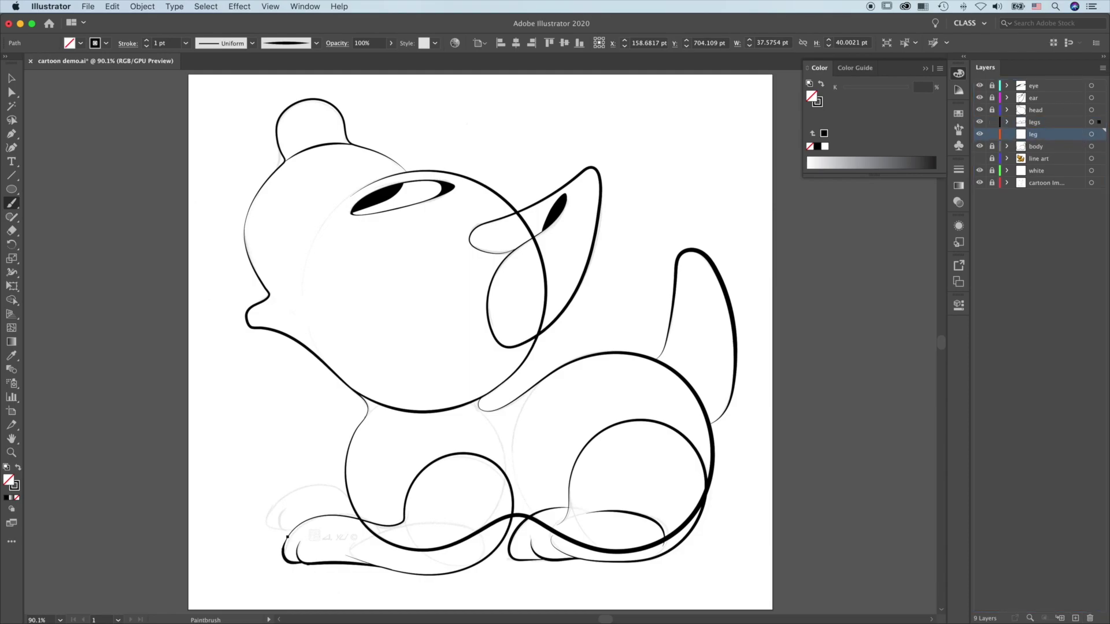
# Step: Move the leg layer below body and brush the left paw outline with a short toe line
pyautogui.moveTo(1033, 134); pyautogui.dragTo(1035, 151)
pyautogui.press('super+shift+a')
pyautogui.press('z')
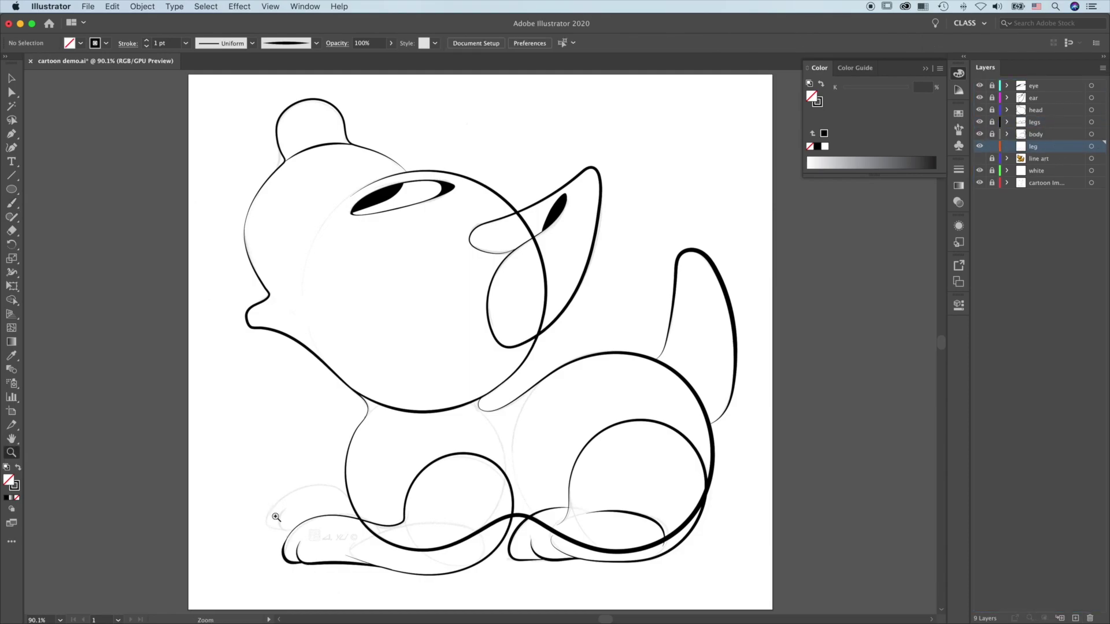
pyautogui.moveTo(276, 518)
pyautogui.mouseDown()
pyautogui.moveTo(356, 527)
pyautogui.moveTo(656, 408)
pyautogui.mouseUp()
pyautogui.press('b')
pyautogui.moveTo(554, 452)
pyautogui.mouseDown()
pyautogui.moveTo(339, 421)
pyautogui.moveTo(262, 565)
pyautogui.moveTo(332, 566)
pyautogui.mouseUp()
pyautogui.moveTo(324, 479); pyautogui.dragTo(316, 563)
pyautogui.press('super+0')
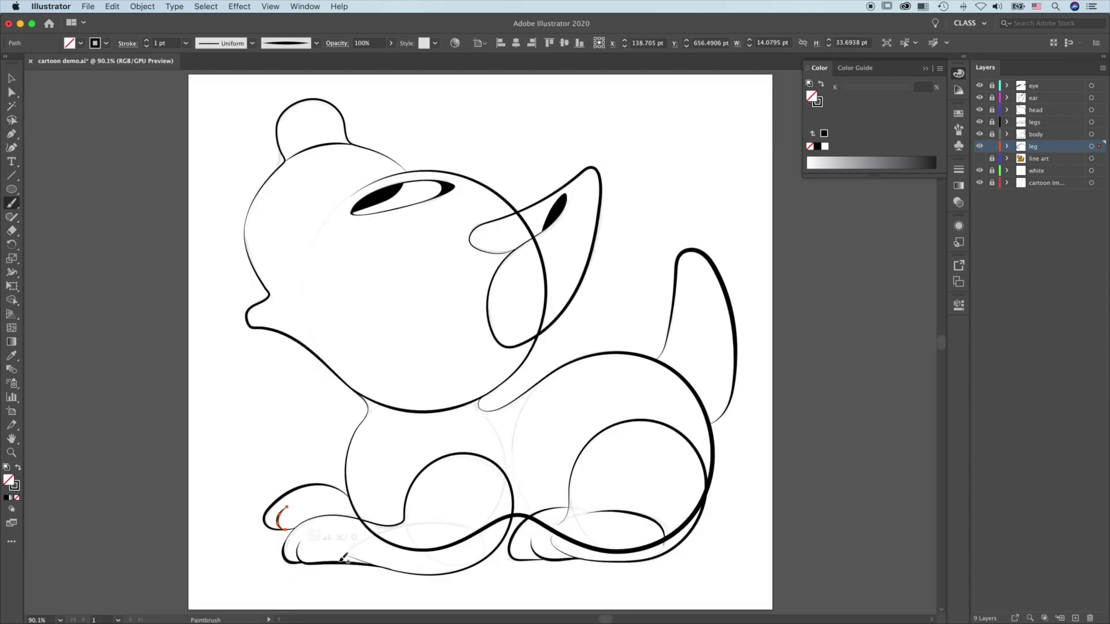
# Step: On the legs layer, draw a thin stroke down from the body and a tapered stroke toward the paw
pyautogui.press('z')
pyautogui.moveTo(346, 559)
pyautogui.mouseDown()
pyautogui.moveTo(763, 448)
pyautogui.moveTo(708, 268)
pyautogui.mouseUp()
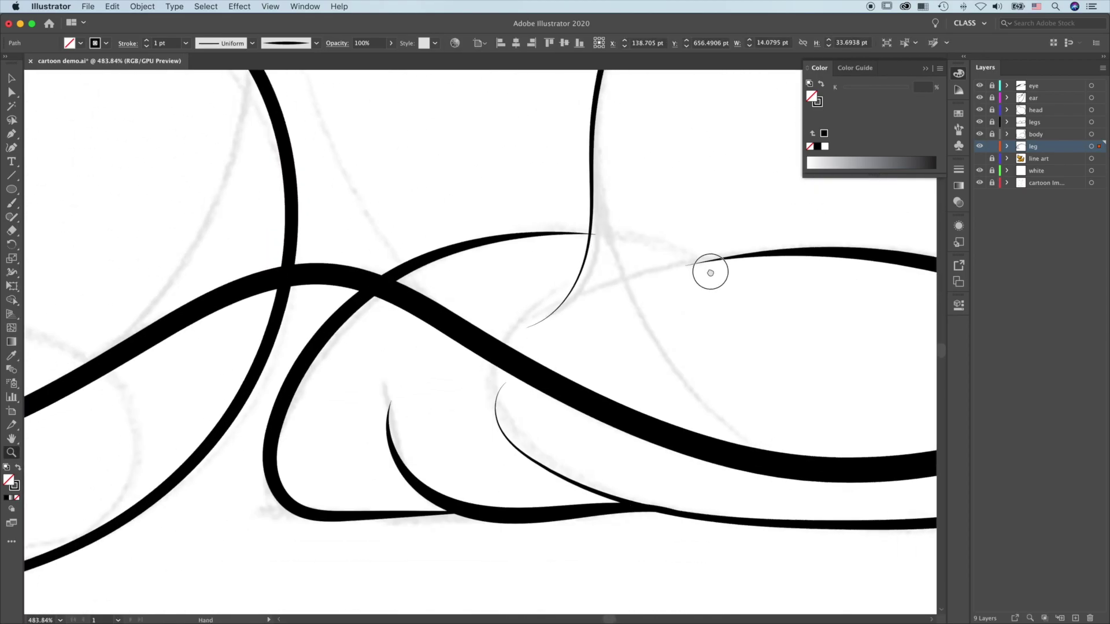
pyautogui.press('b')
pyautogui.moveTo(600, 87)
pyautogui.mouseDown()
pyautogui.moveTo(577, 286)
pyautogui.moveTo(526, 330)
pyautogui.mouseUp()
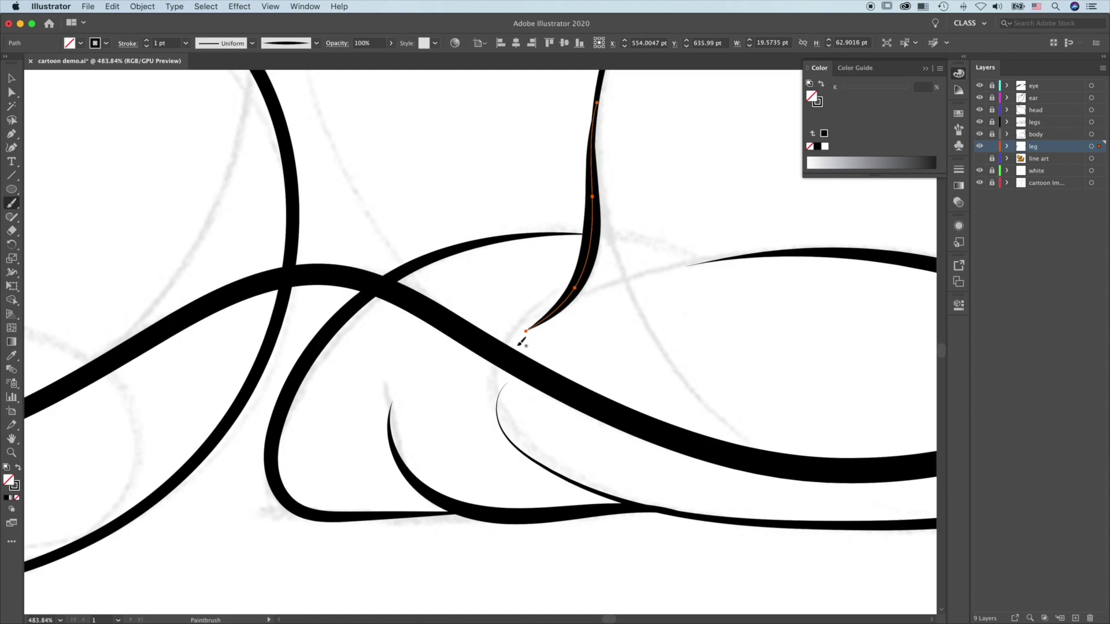
pyautogui.press('super+z')
pyautogui.click(992, 122)
pyautogui.click(1035, 122)
pyautogui.moveTo(602, 92)
pyautogui.mouseDown()
pyautogui.moveTo(587, 257)
pyautogui.moveTo(516, 337)
pyautogui.mouseUp()
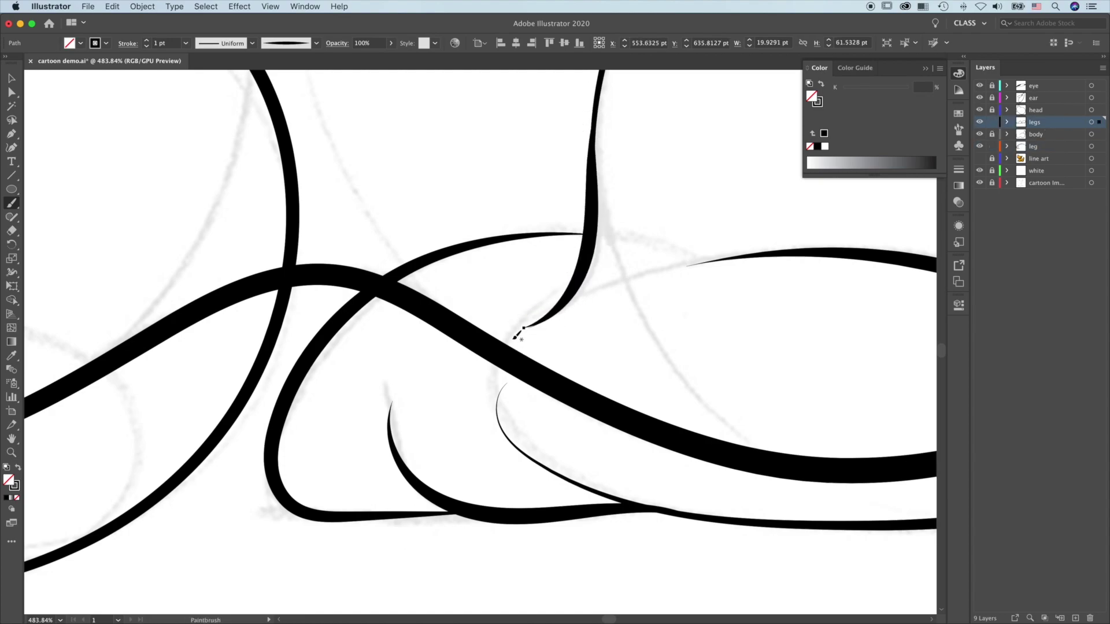
pyautogui.moveTo(512, 379)
pyautogui.mouseDown()
pyautogui.moveTo(563, 470)
pyautogui.moveTo(704, 508)
pyautogui.mouseUp()
# Step: Lock the legs and leg layers with the whole artboard in view
pyautogui.keyDown('super'); pyautogui.click(701, 516); pyautogui.keyUp('super')
pyautogui.press('super+0')
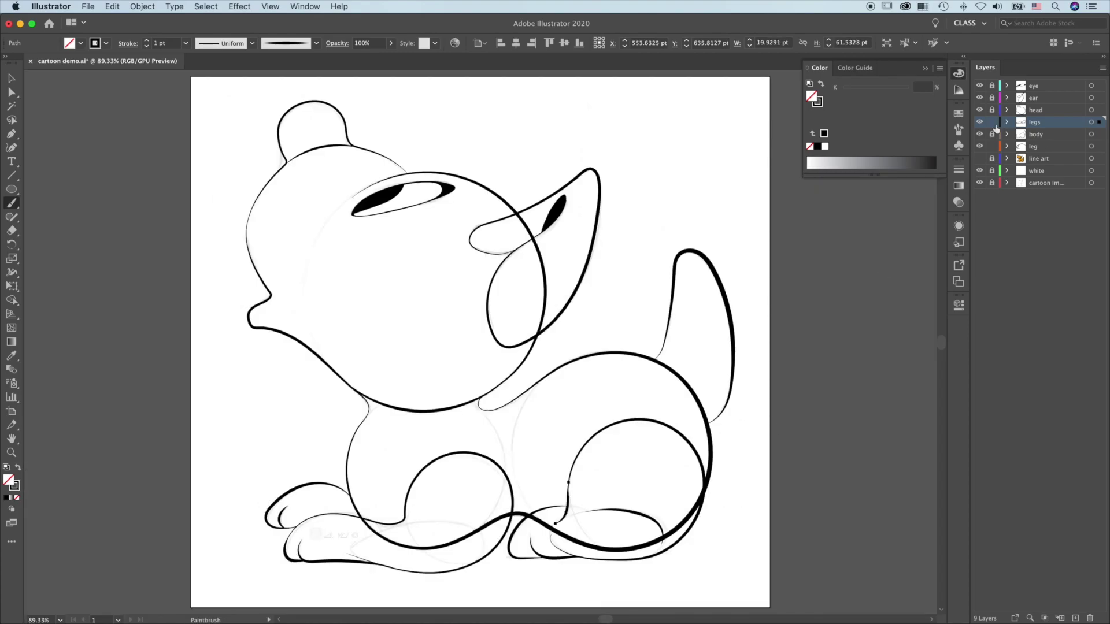
pyautogui.moveTo(994, 123); pyautogui.dragTo(979, 183)
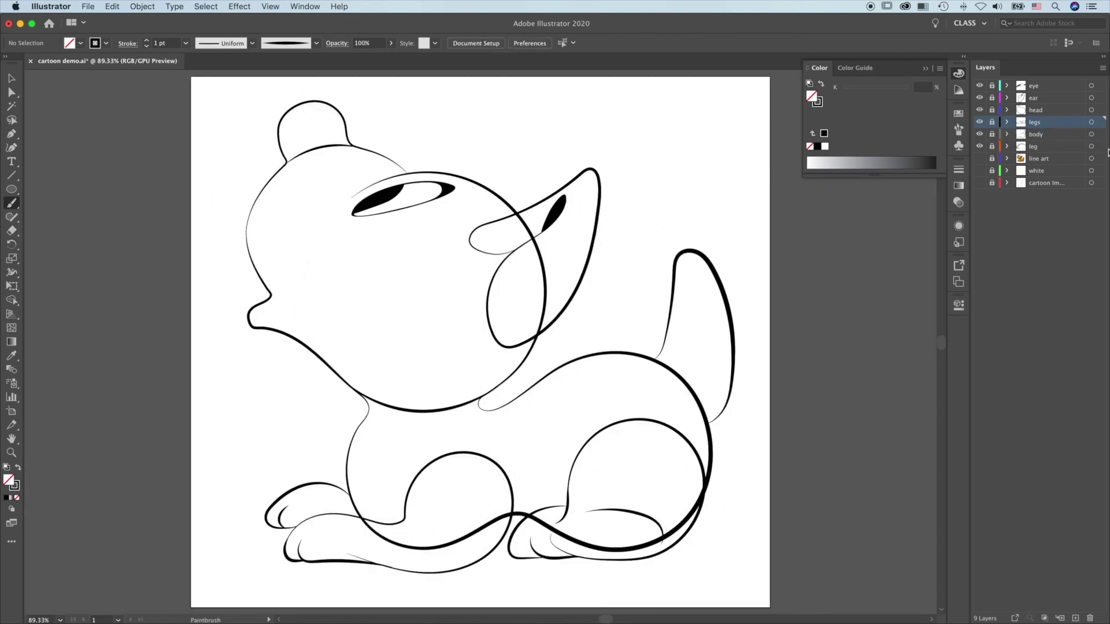
# Step: Export the artboard as 'cartoon demo.psd' in RGB, High 300 ppi, with Write Layers
pyautogui.click(88, 6)
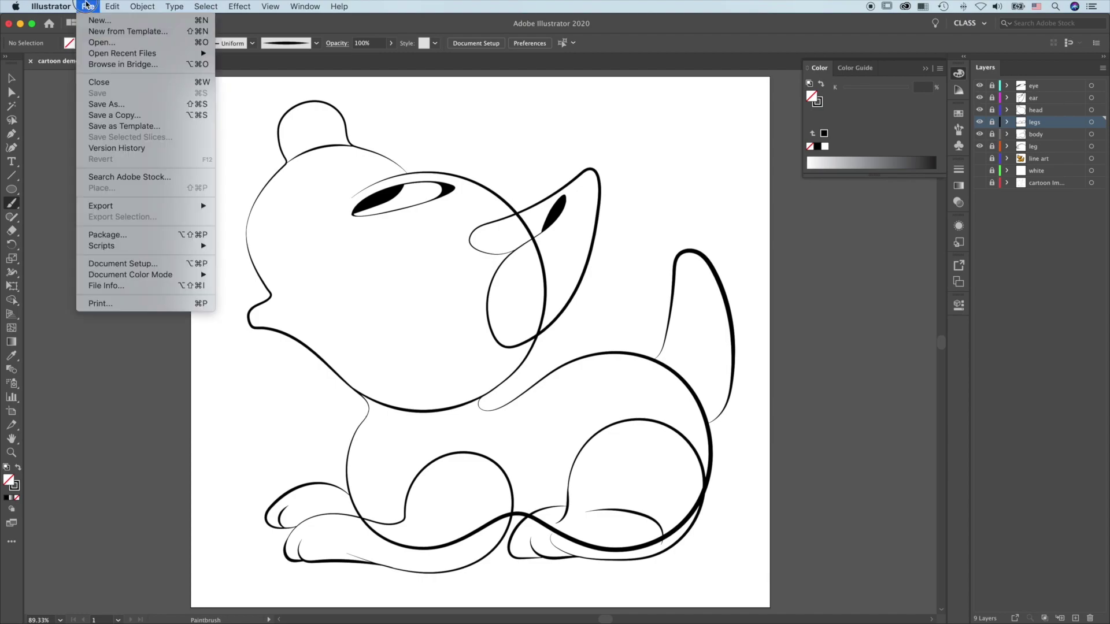
pyautogui.moveTo(141, 209)
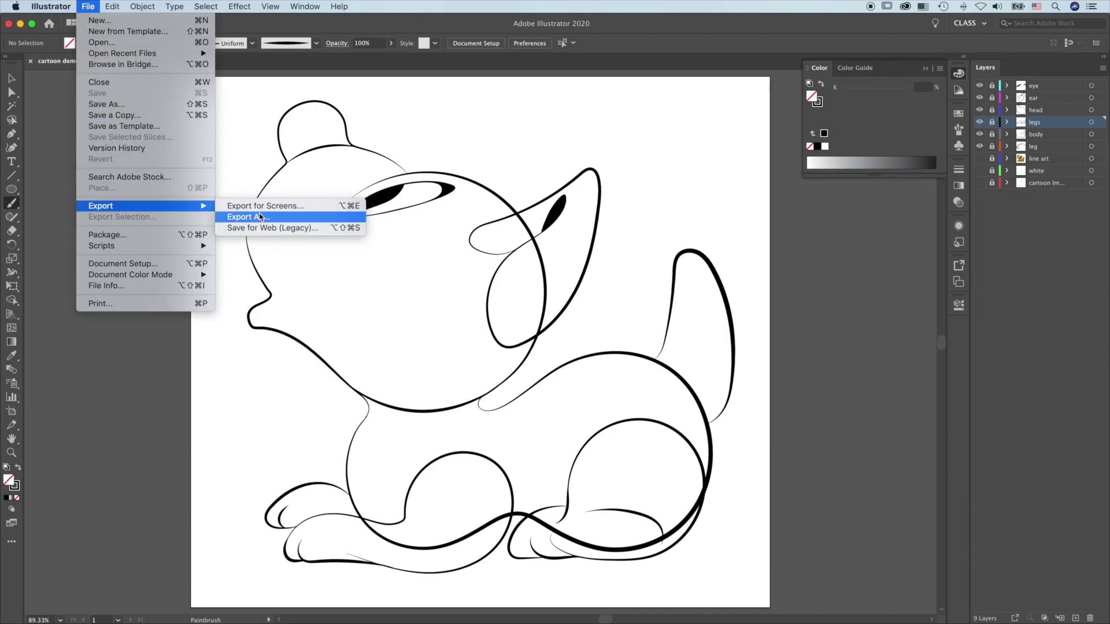
pyautogui.click(260, 217)
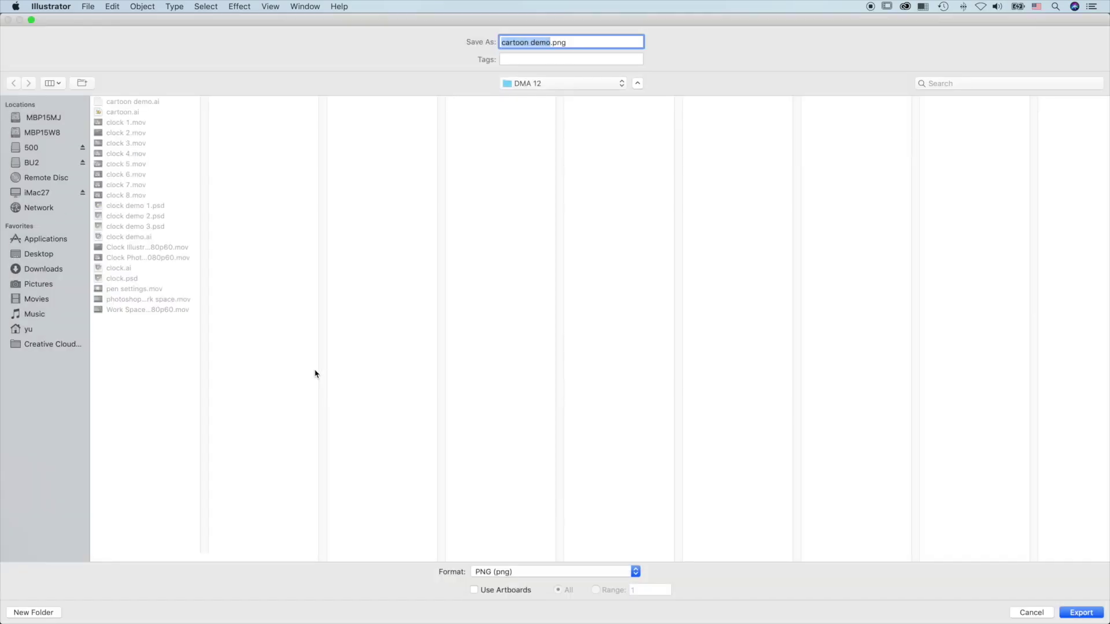
pyautogui.click(576, 572)
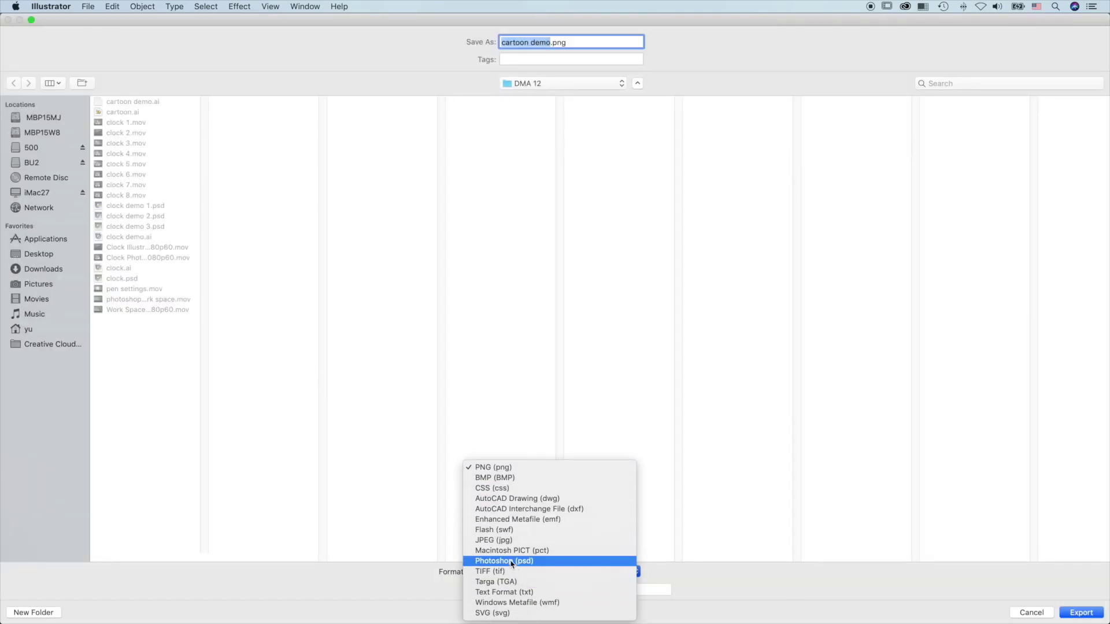
pyautogui.click(507, 565)
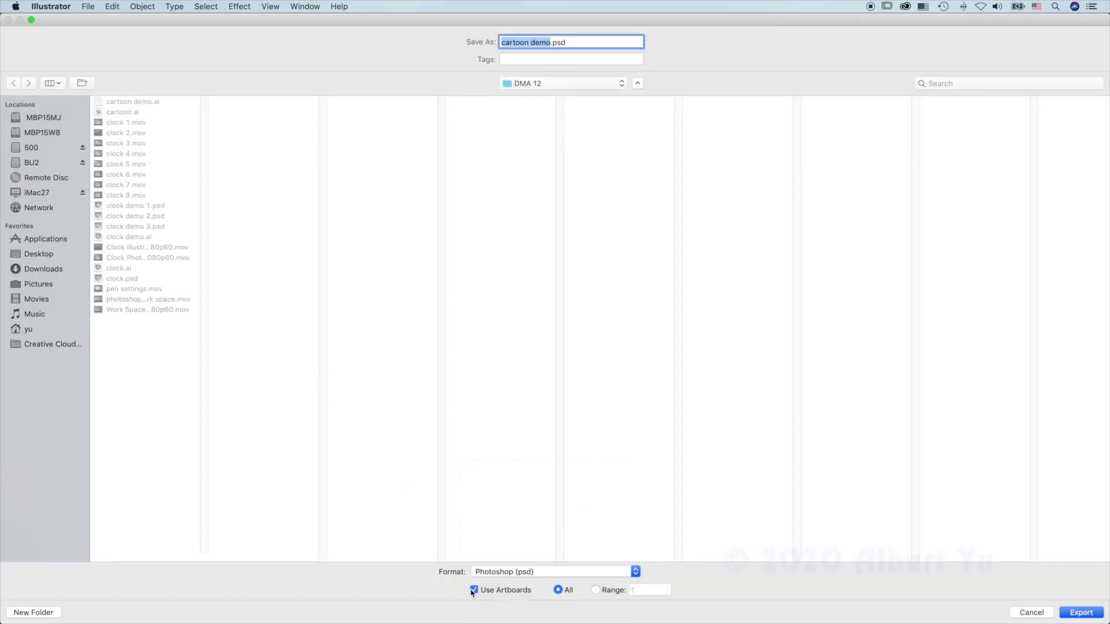
pyautogui.click(1081, 612)
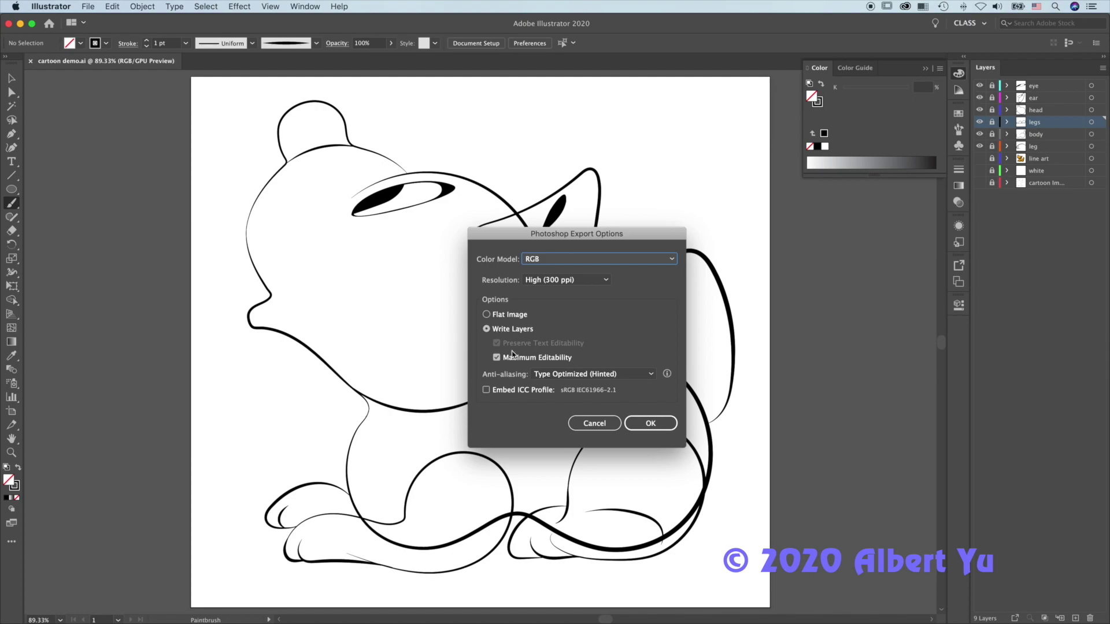
pyautogui.click(649, 424)
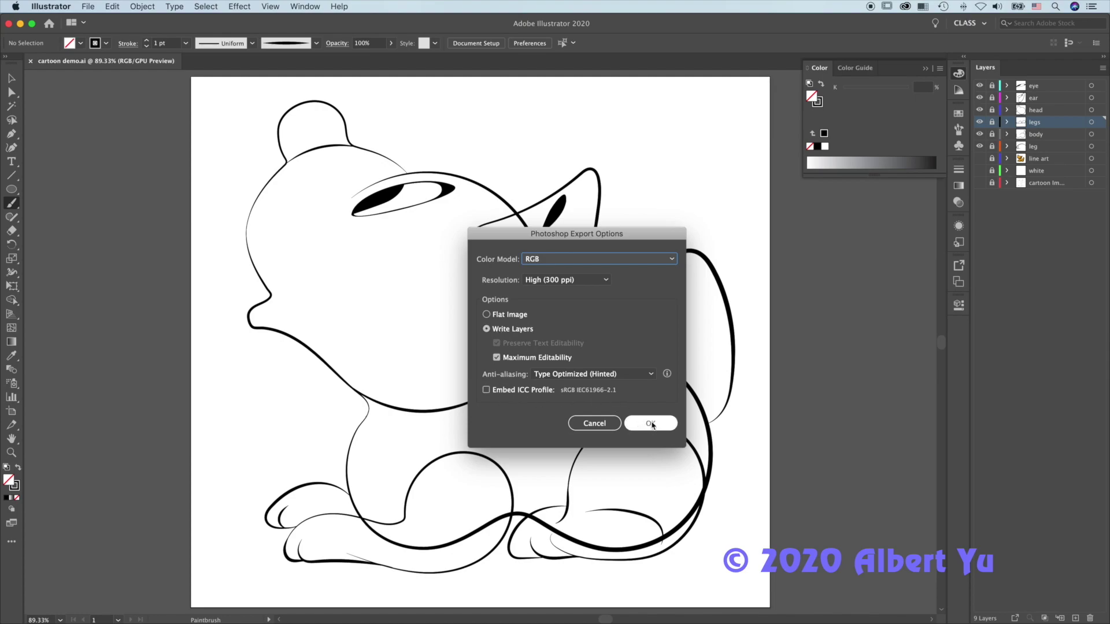